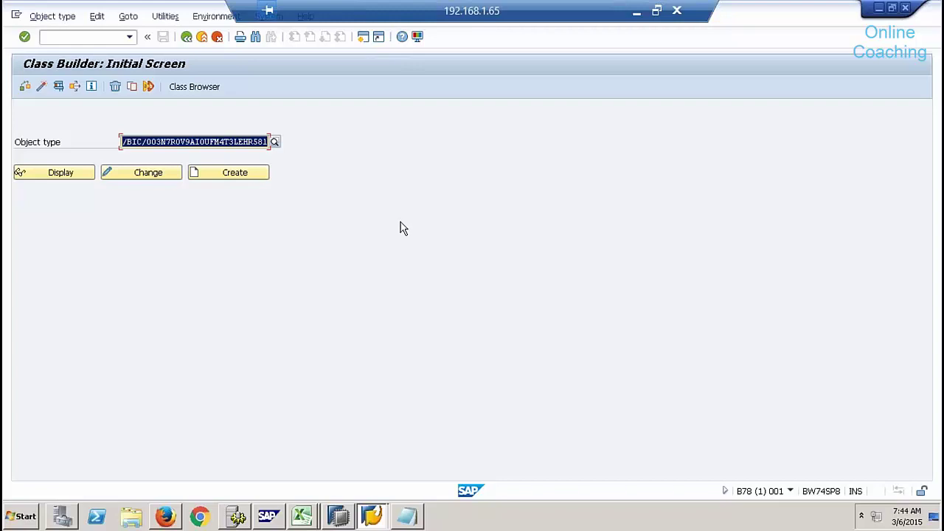
Step: Switch between SAP HANA Studio and the SAP GUI, viewing the SAP HANA Development, ABAP and SAP HANA Modeler perspectives
click(351, 518)
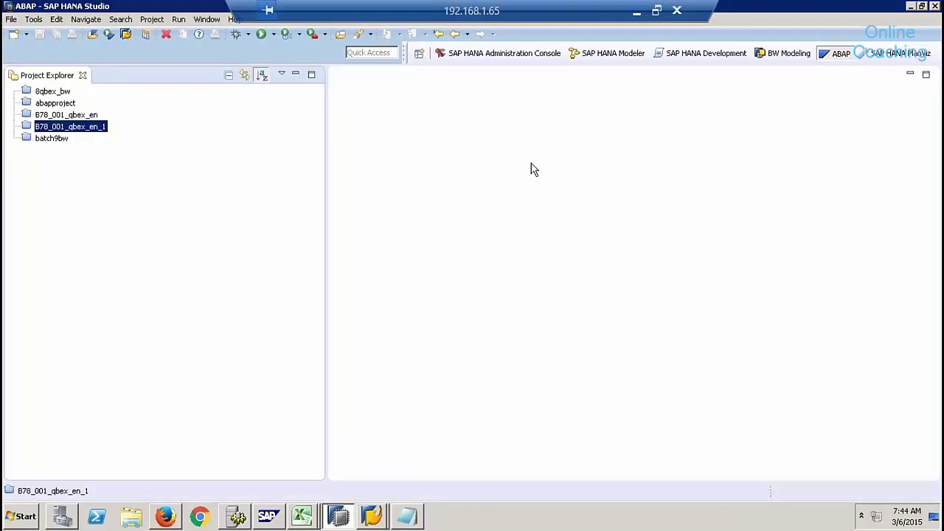
click(723, 57)
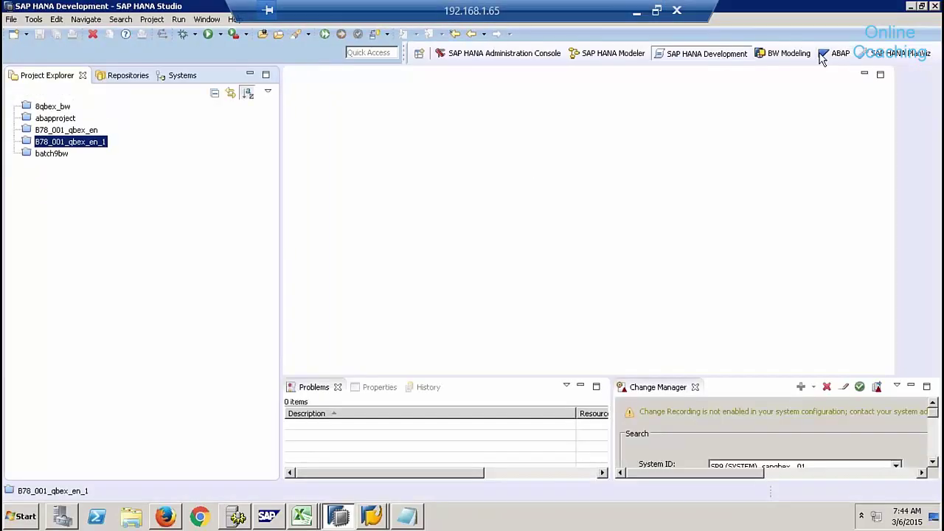
click(826, 56)
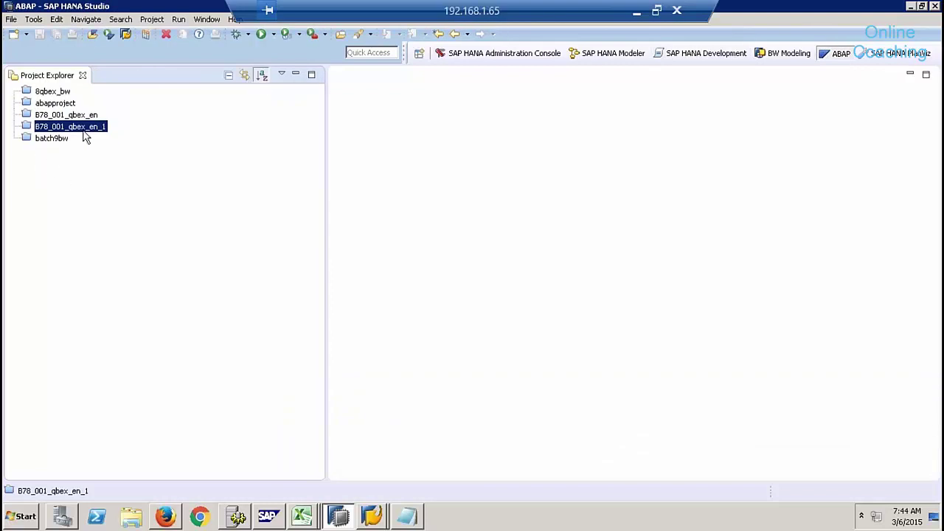
click(372, 515)
click(379, 491)
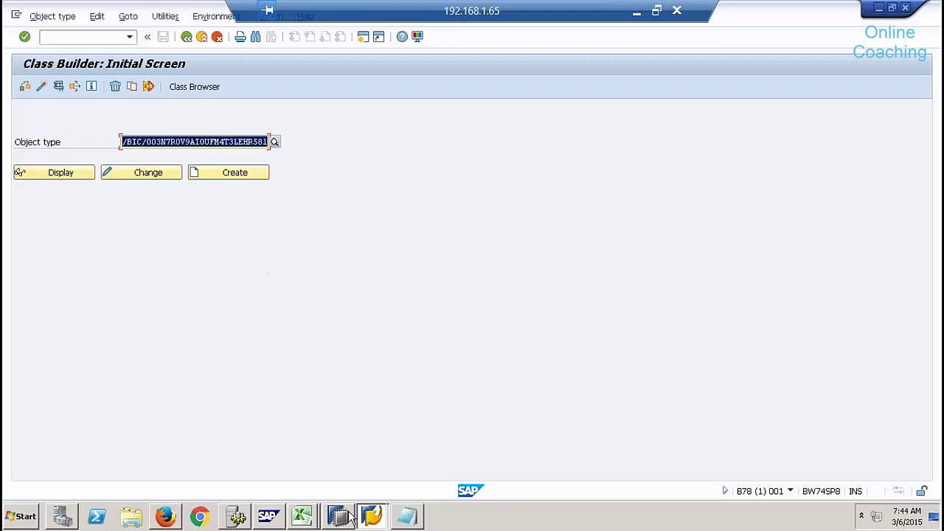
mouse_move(343, 521)
click(332, 520)
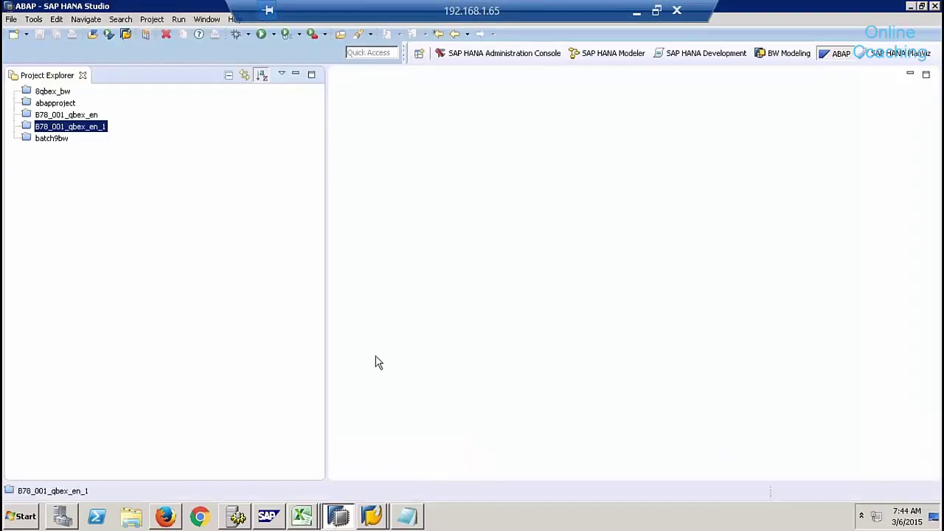
click(611, 56)
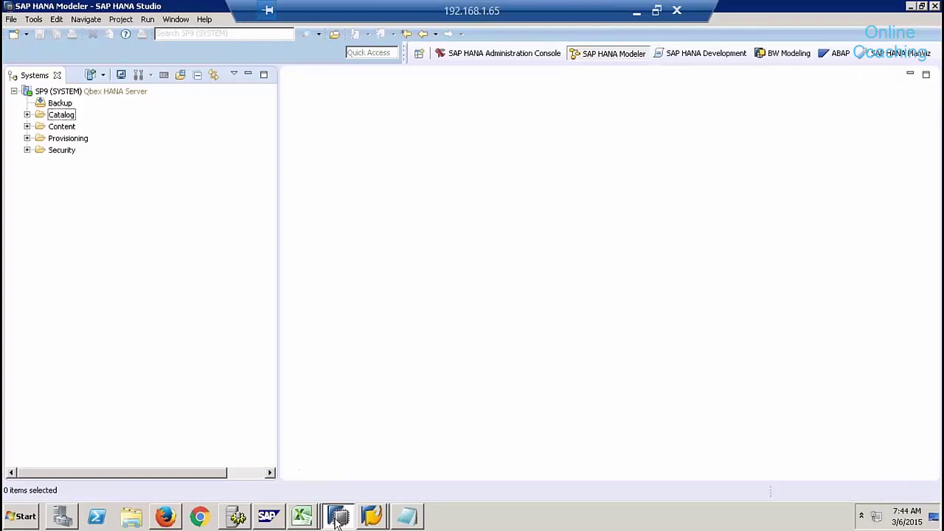
Step: Switch to Excel via the DimensionTableMasterList workbook and create a new blank workbook
click(303, 517)
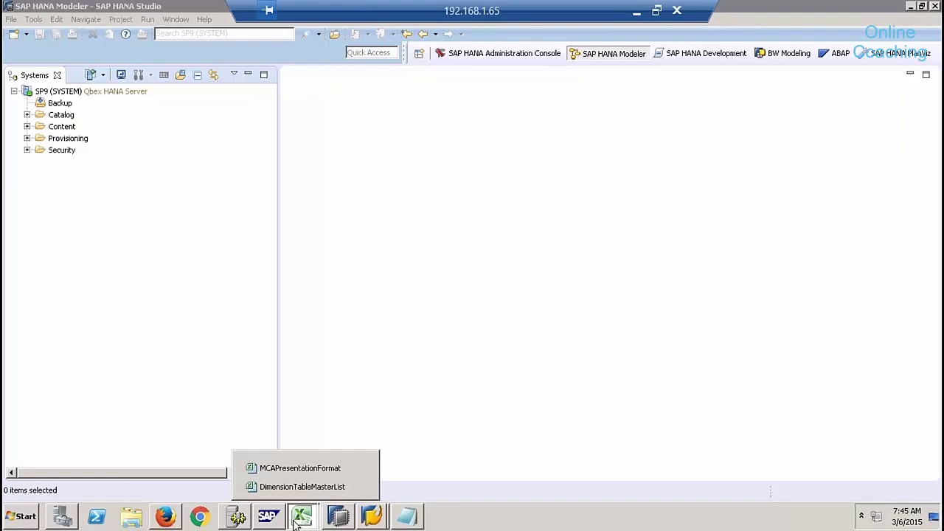
click(304, 488)
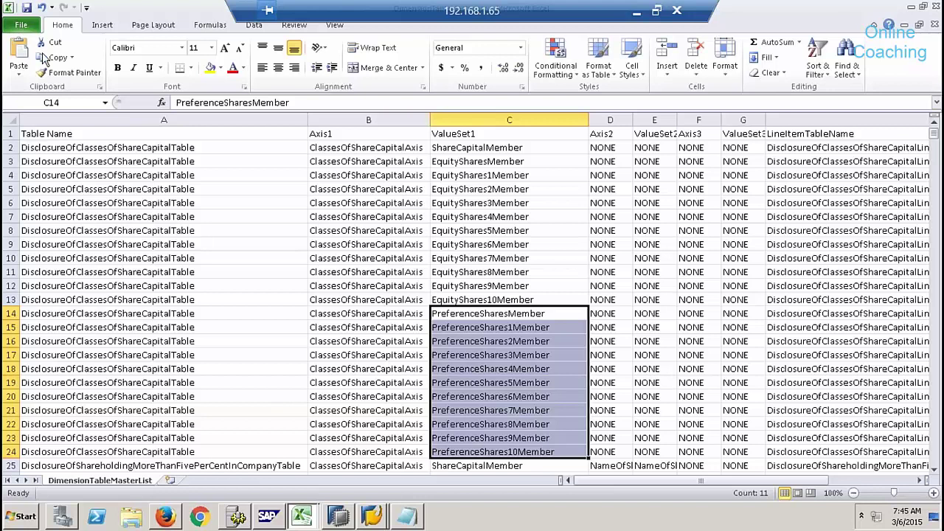
click(19, 24)
click(25, 181)
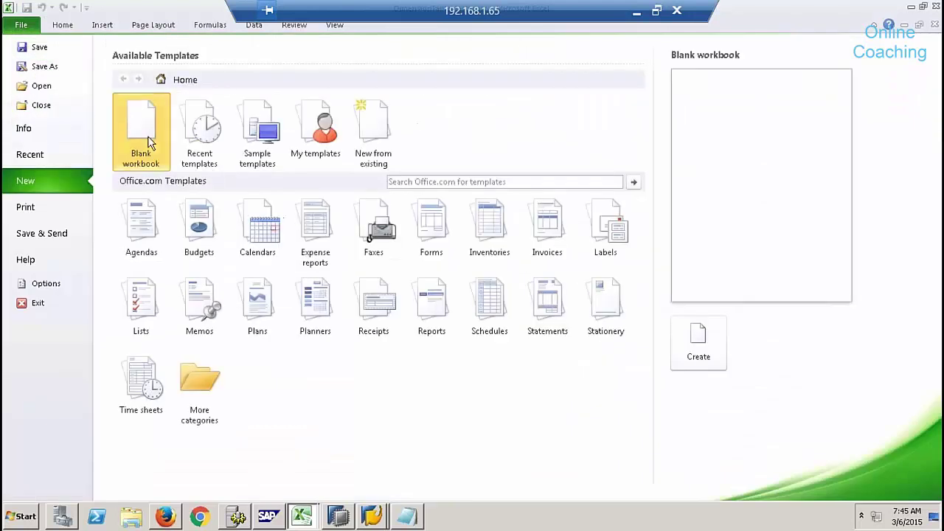
double_click(152, 143)
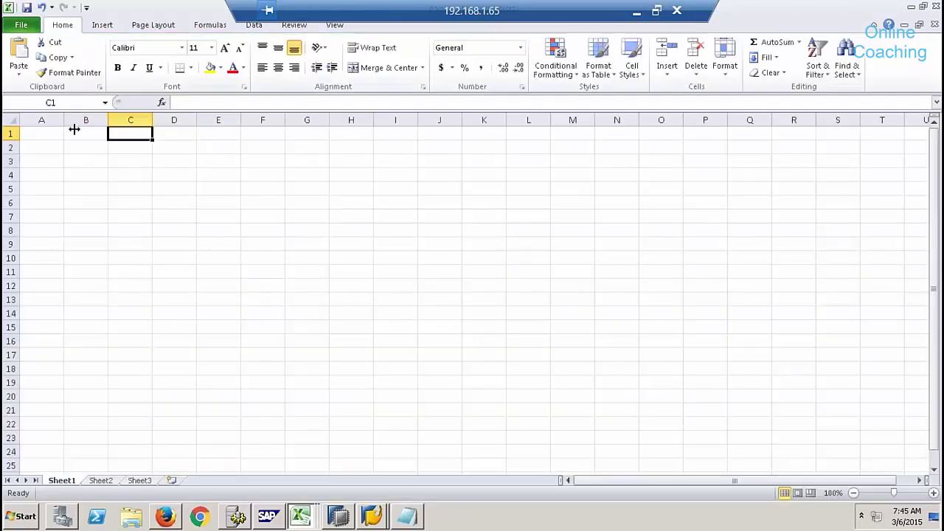
Step: Enter "Hana as DW / Hana as DM / Enterprise HANA / Hana Medeling" in cell D3
click(210, 183)
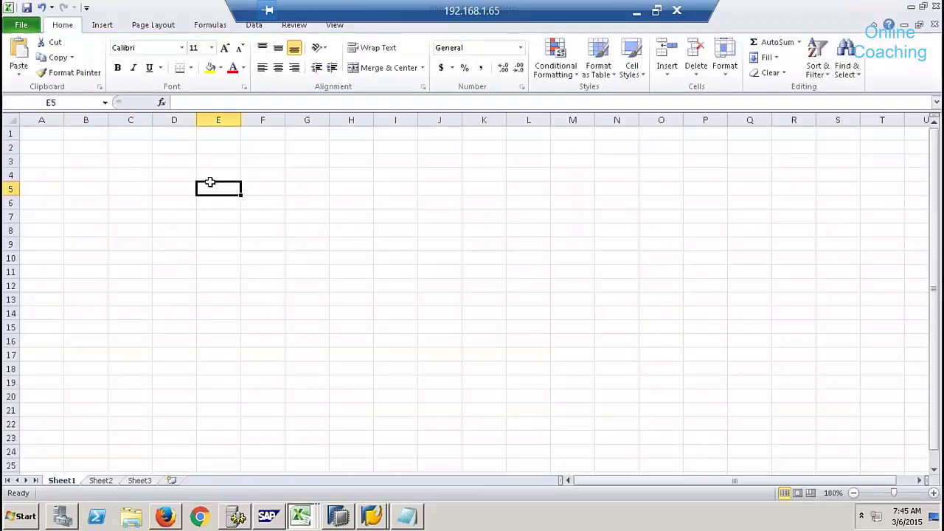
click(166, 162)
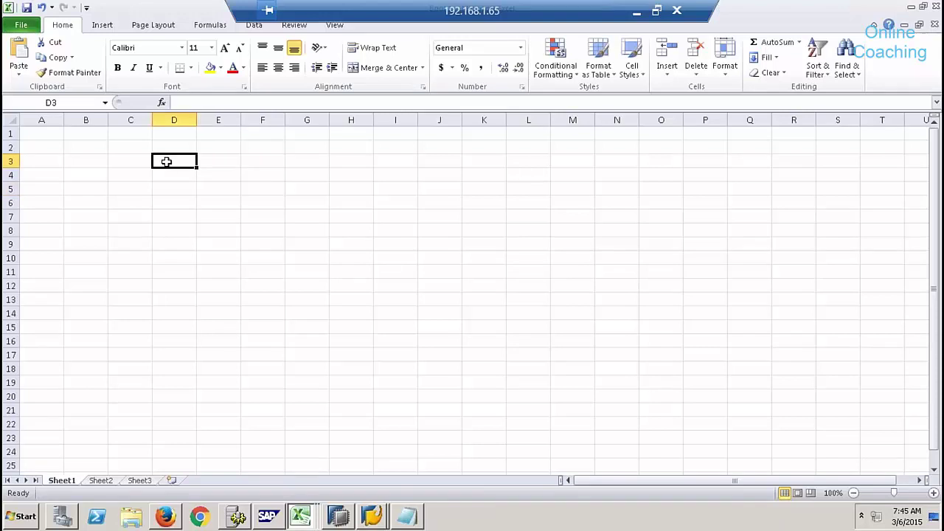
text(Han)
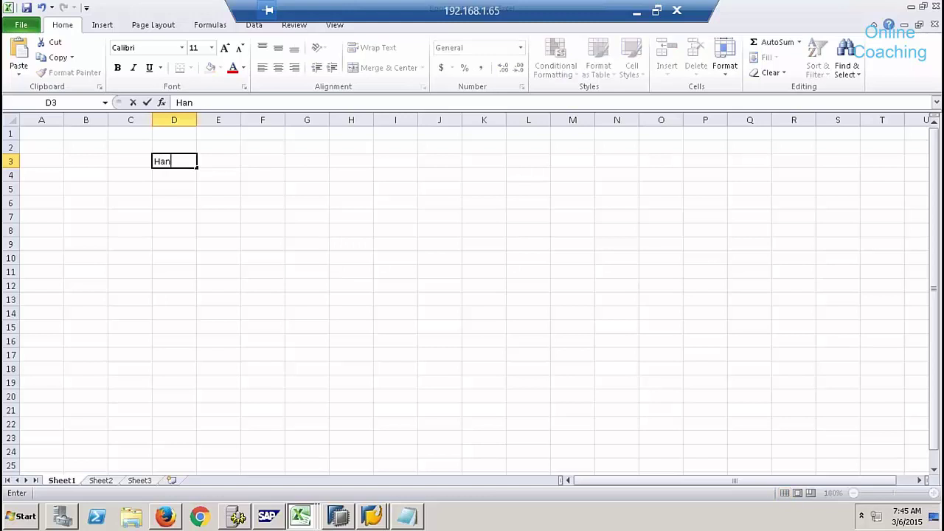
text(a as DW / Hana )
text(as D)
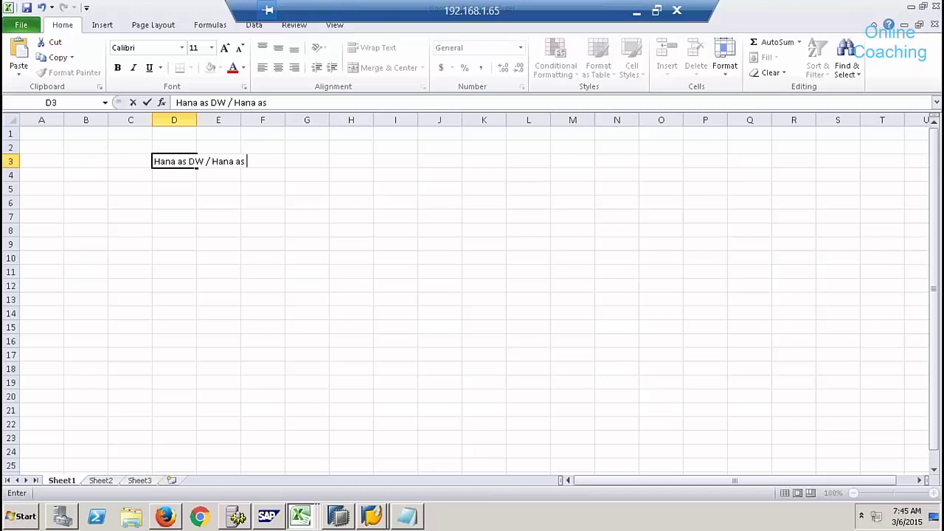
text(M / Enterpri)
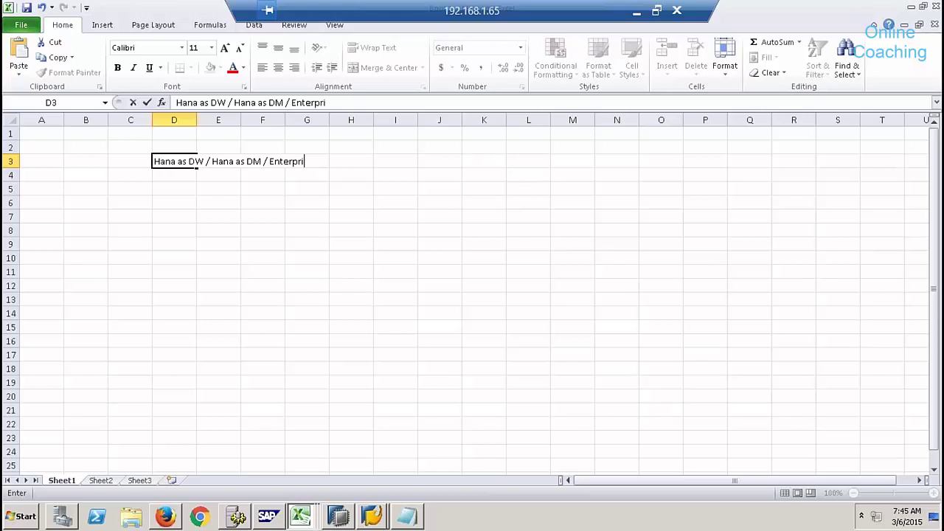
text(se HANA / Hana)
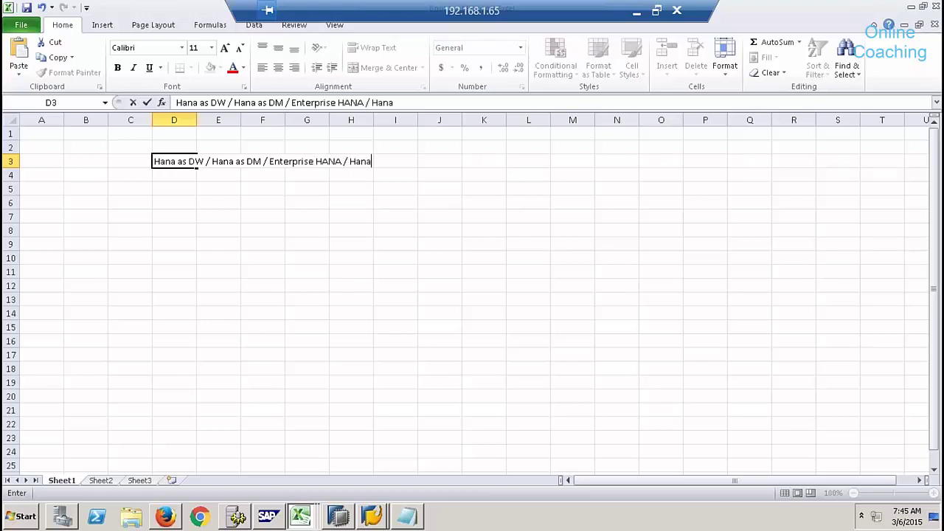
text( Medeling)
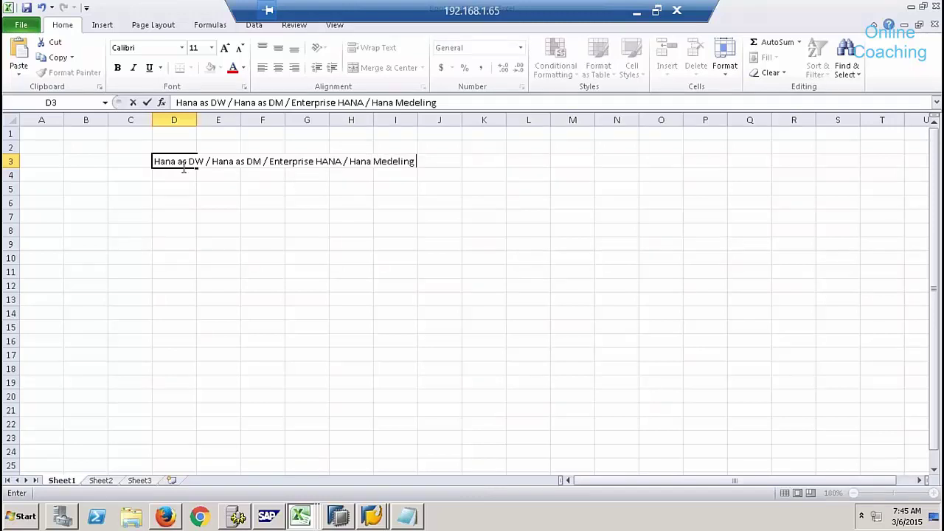
drag(194, 253, 197, 253)
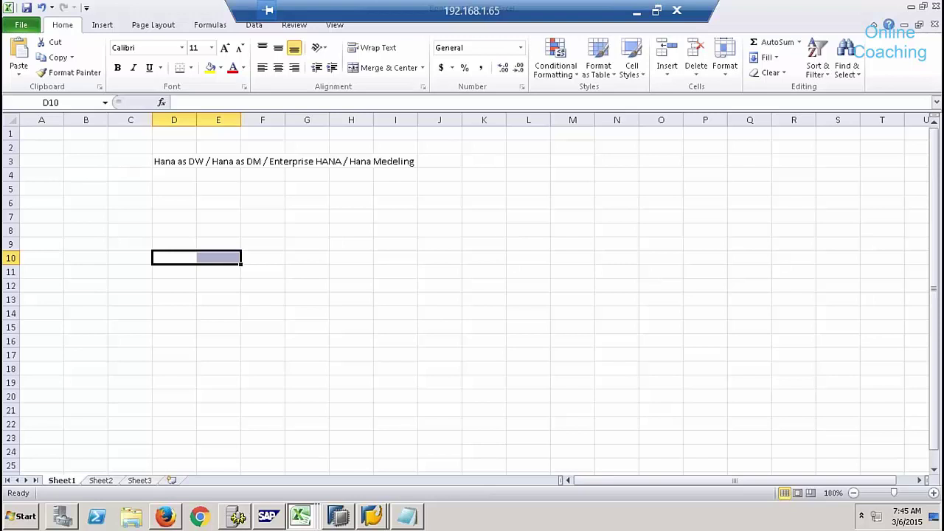
Step: Merge and center the heading across D3:J3 and fill it with yellow
drag(178, 160, 445, 160)
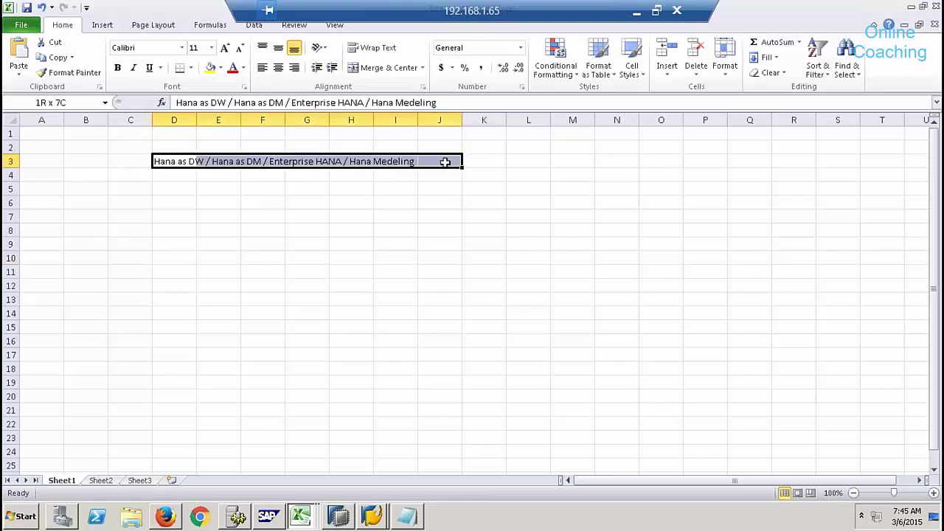
click(384, 67)
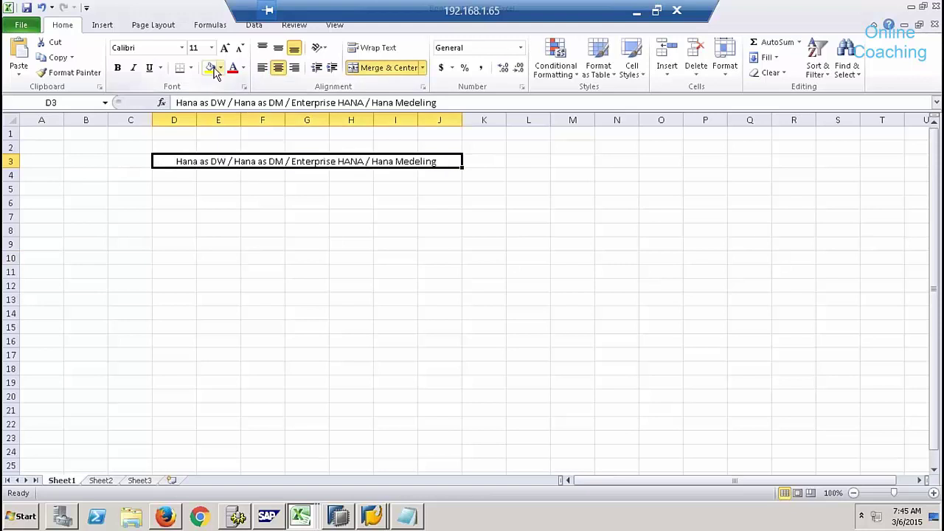
click(211, 68)
Step: Enter the labels ETL in D8, DW in F8 and Reporting in H8
click(191, 234)
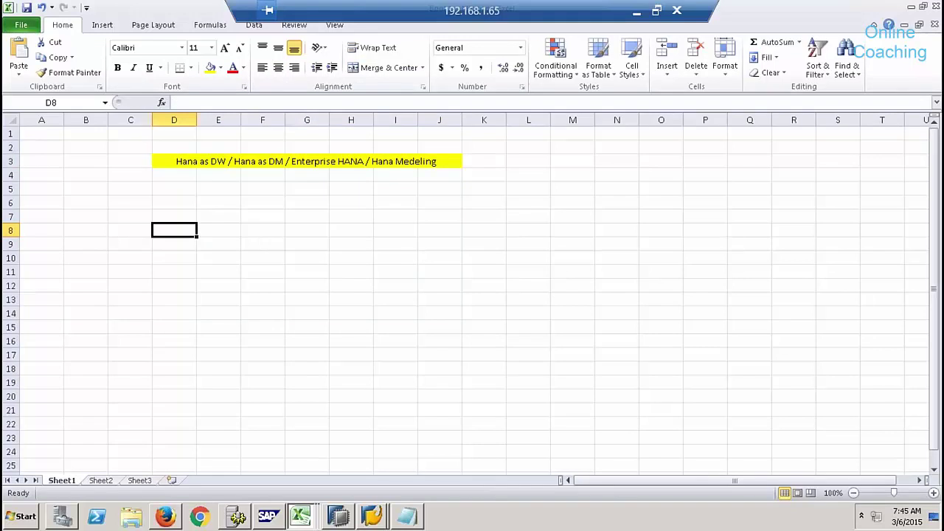
double_click(190, 231)
text(ETL)
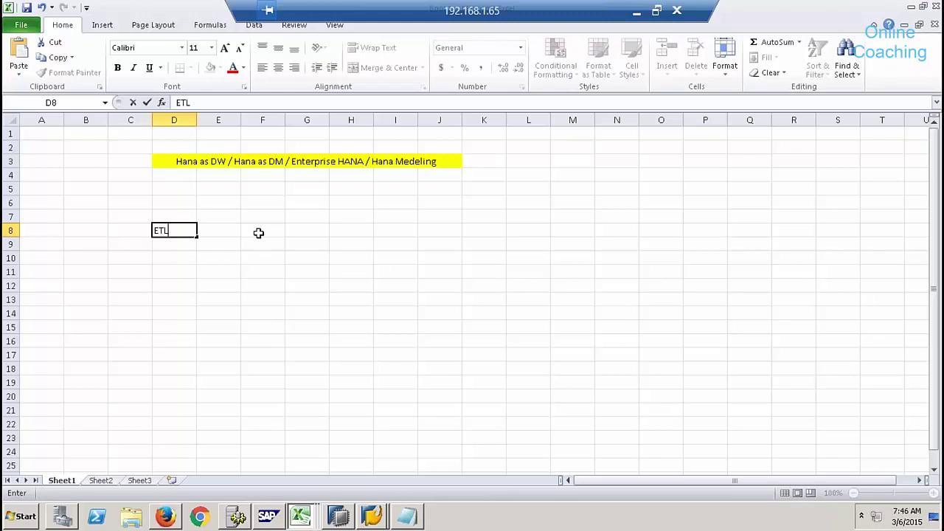
click(259, 233)
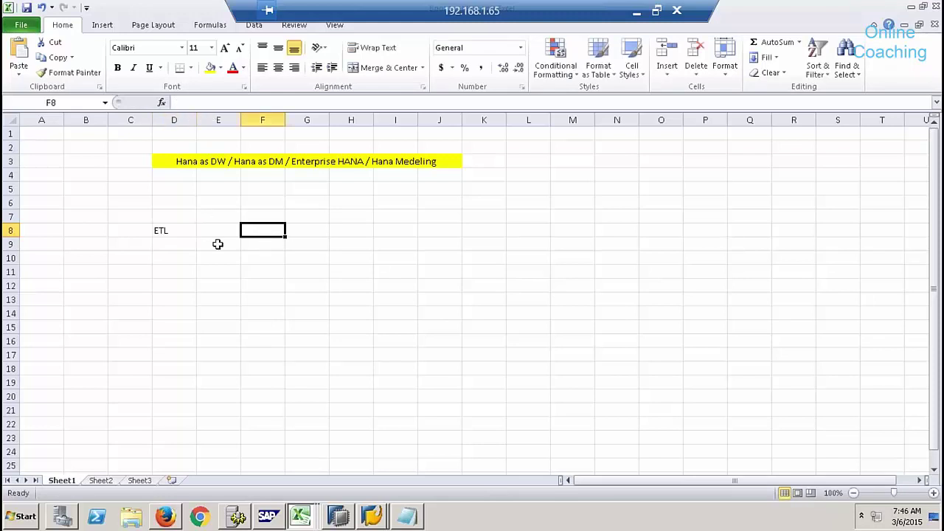
text(DW)
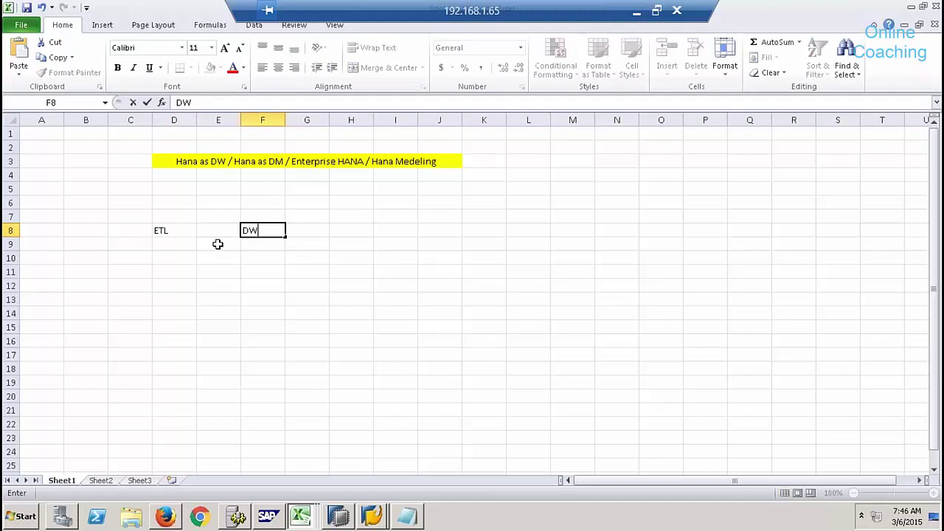
key(Tab)
key(Tab)
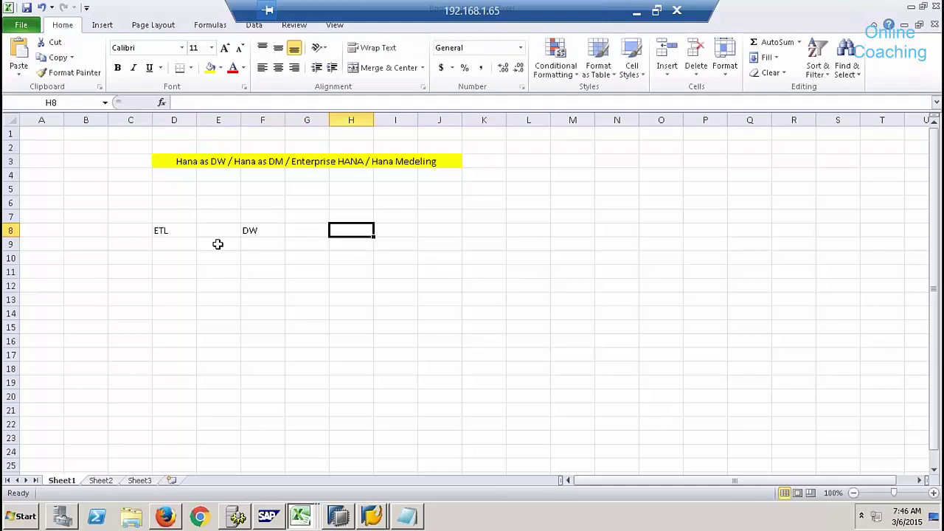
text(Reporting)
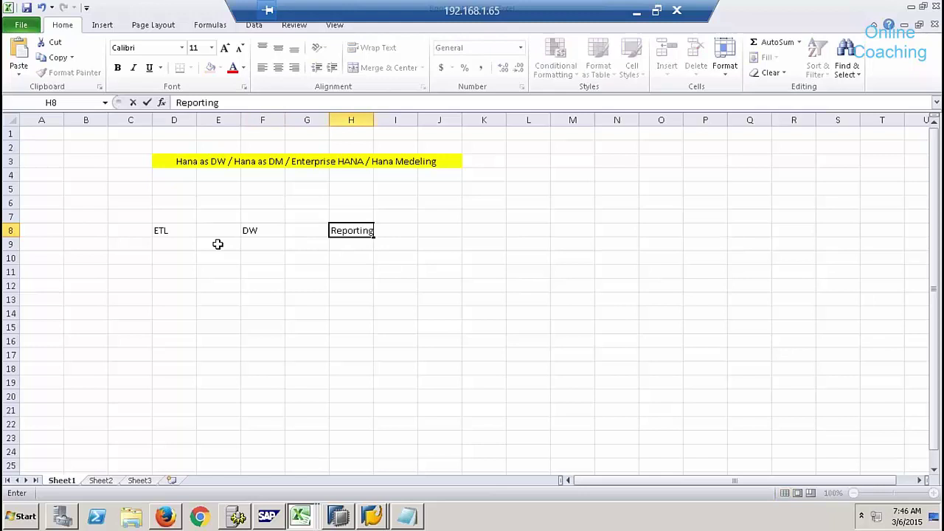
click(226, 273)
drag(161, 232, 174, 272)
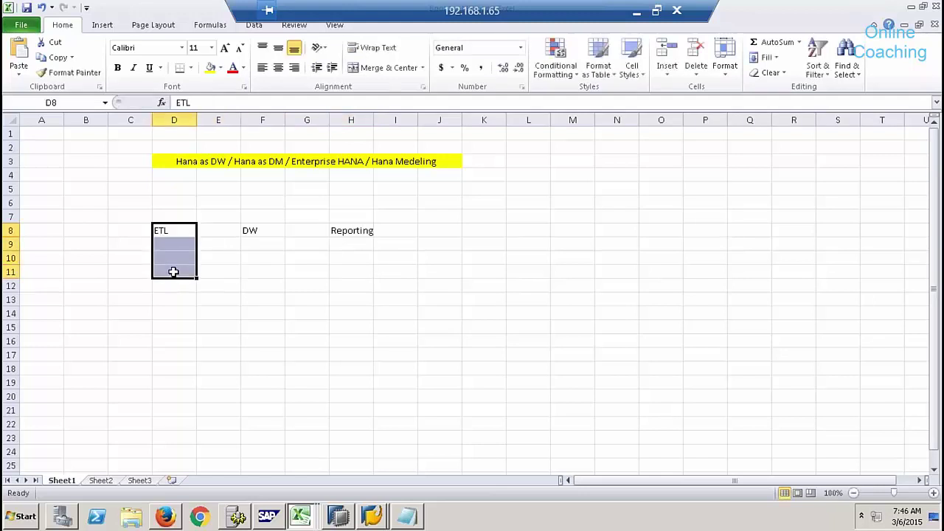
click(180, 230)
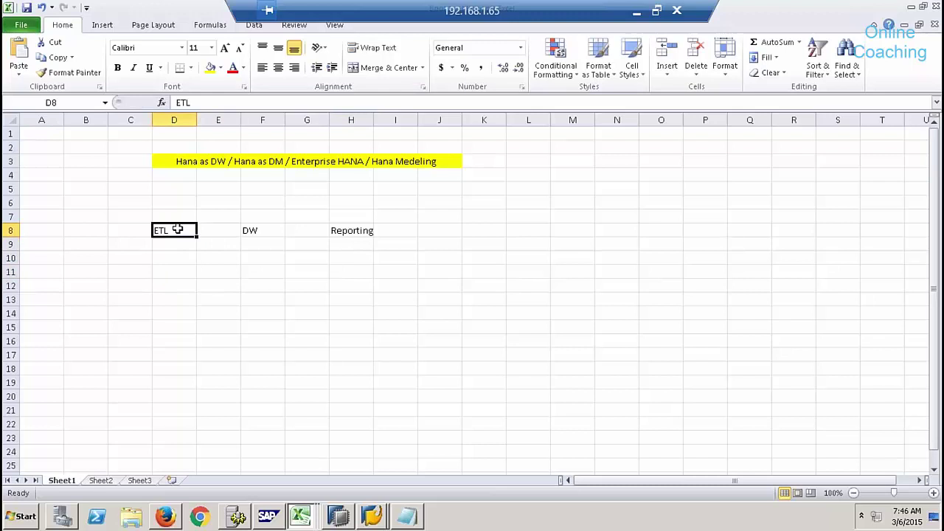
click(265, 232)
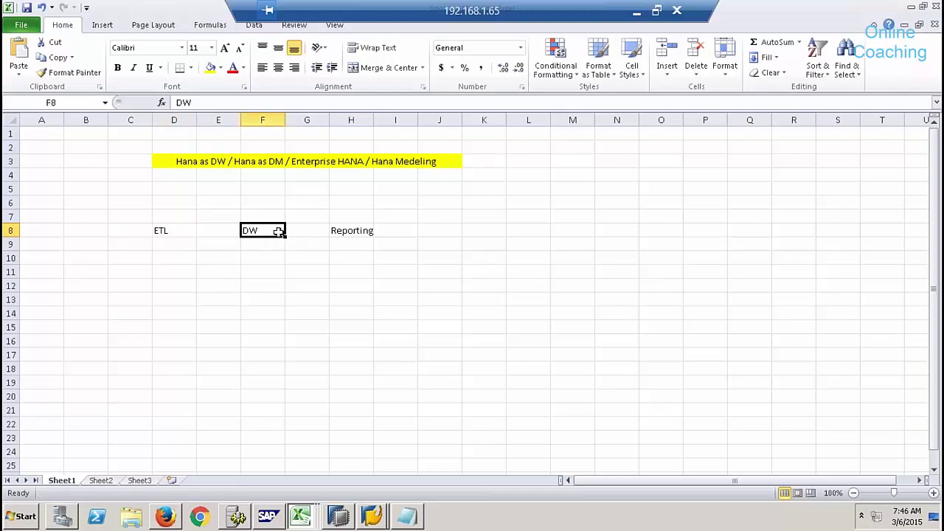
click(266, 271)
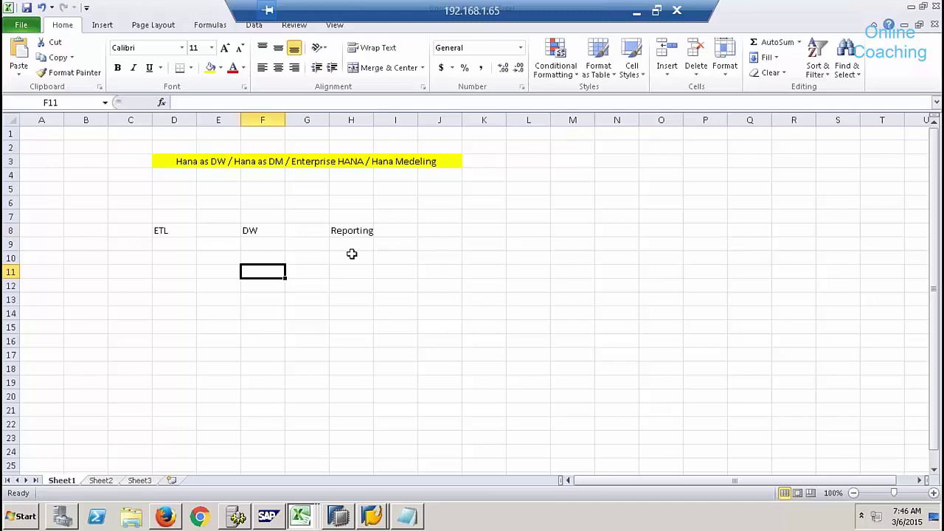
click(365, 232)
Step: Apply a thick box border around C6:J15, enclosing the ETL, DW and Reporting labels
drag(110, 198, 431, 321)
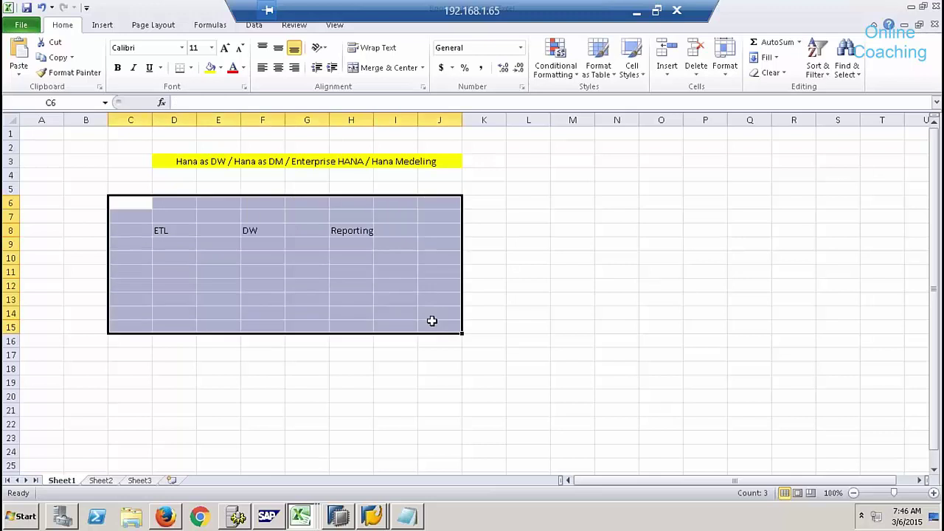
click(190, 67)
click(214, 208)
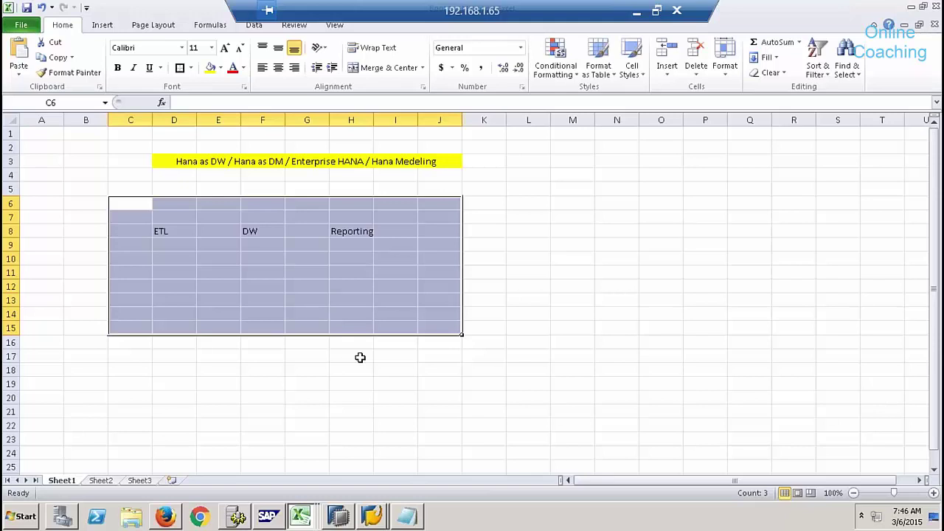
drag(152, 204, 150, 310)
drag(259, 204, 259, 305)
drag(369, 204, 390, 338)
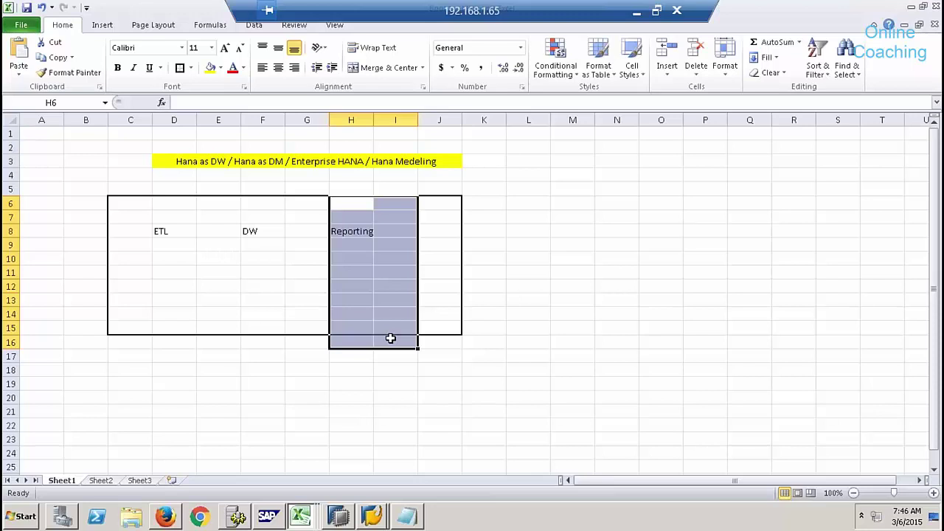
click(528, 287)
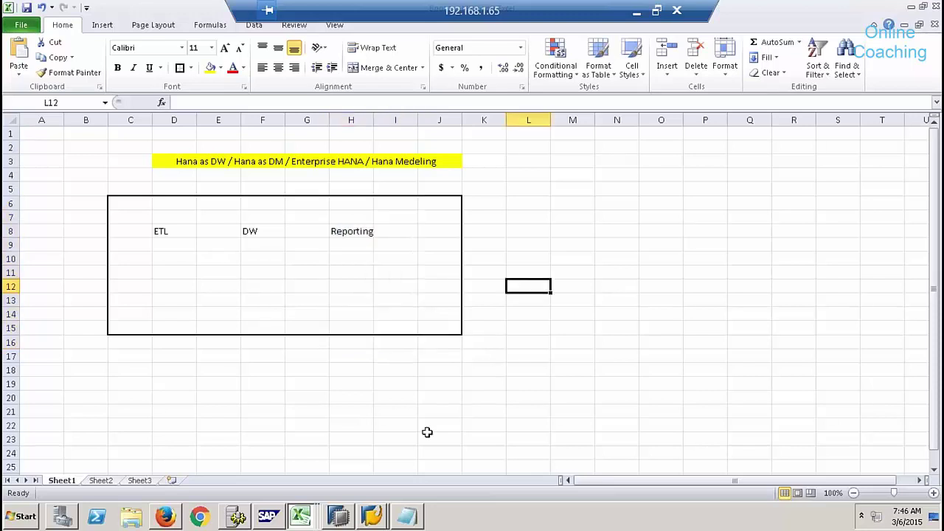
Step: Switch to Windows Explorer and open the Flatfiles folder on the desktop
click(132, 518)
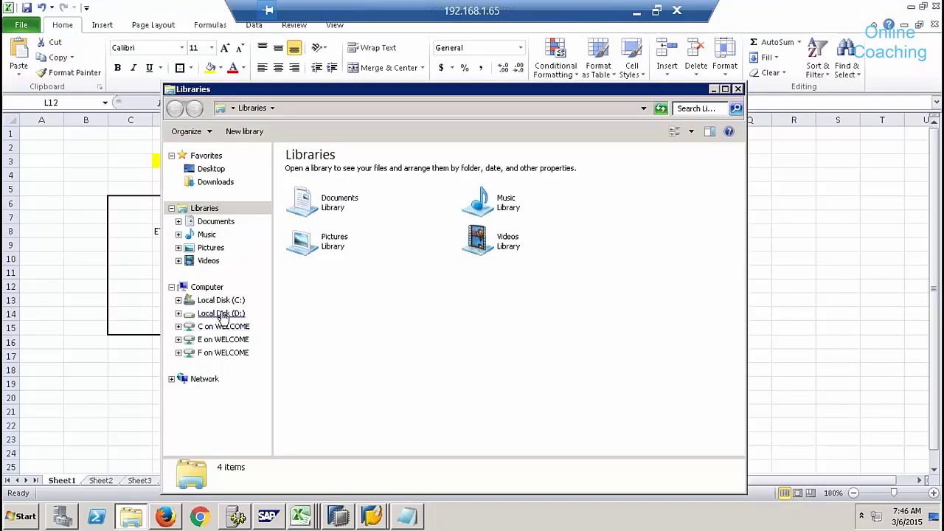
click(221, 315)
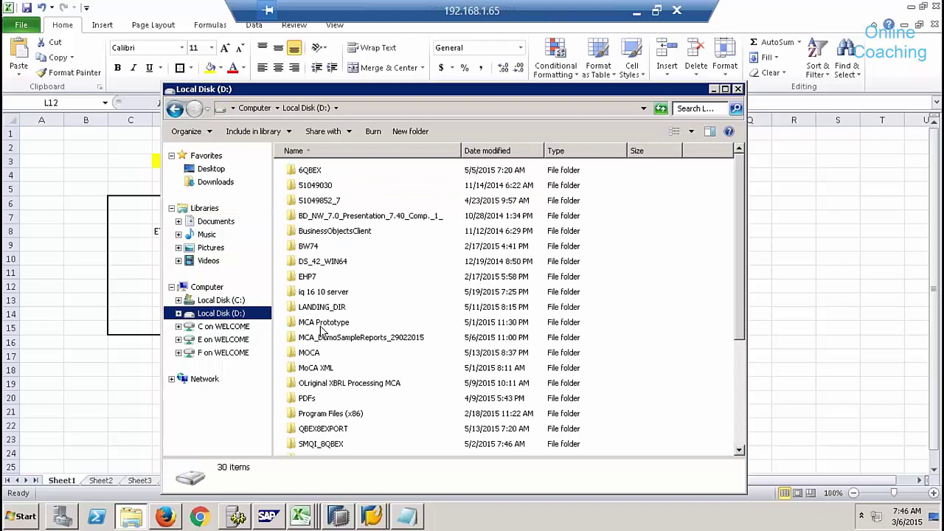
click(320, 322)
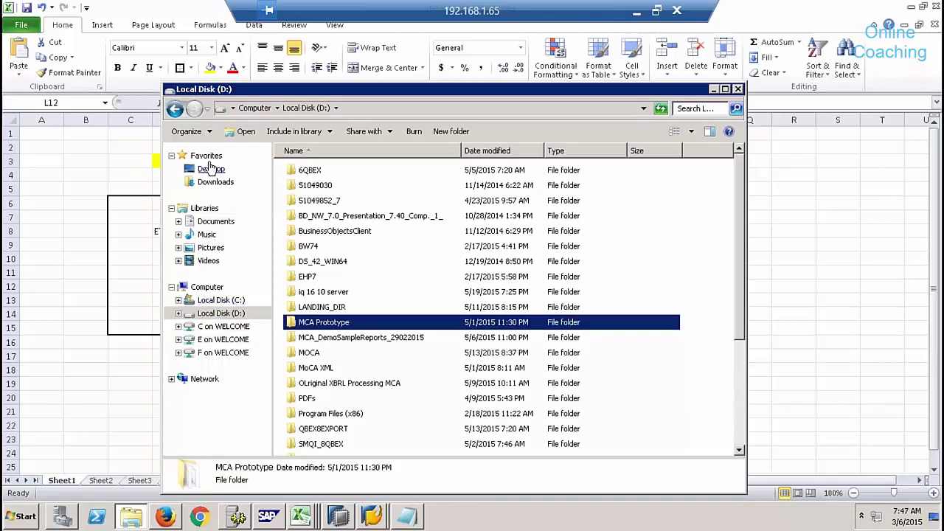
click(210, 169)
click(333, 207)
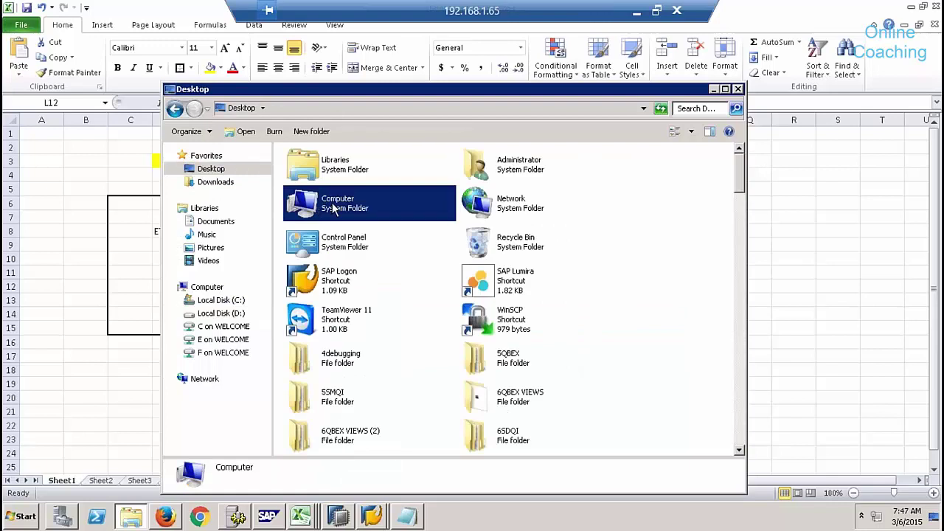
scroll(333, 207, down, 5)
double_click(337, 208)
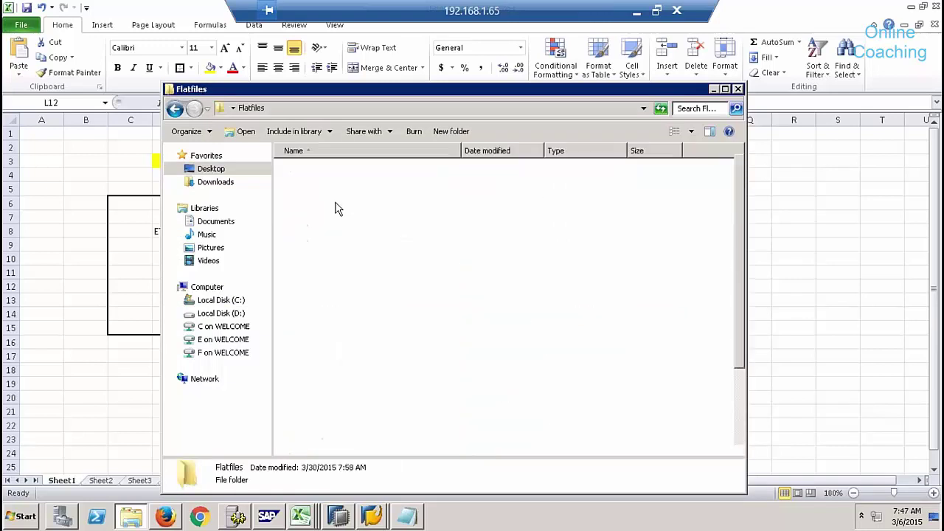
Step: Open the BODSExerciseFiles folder inside Flatfiles
click(336, 209)
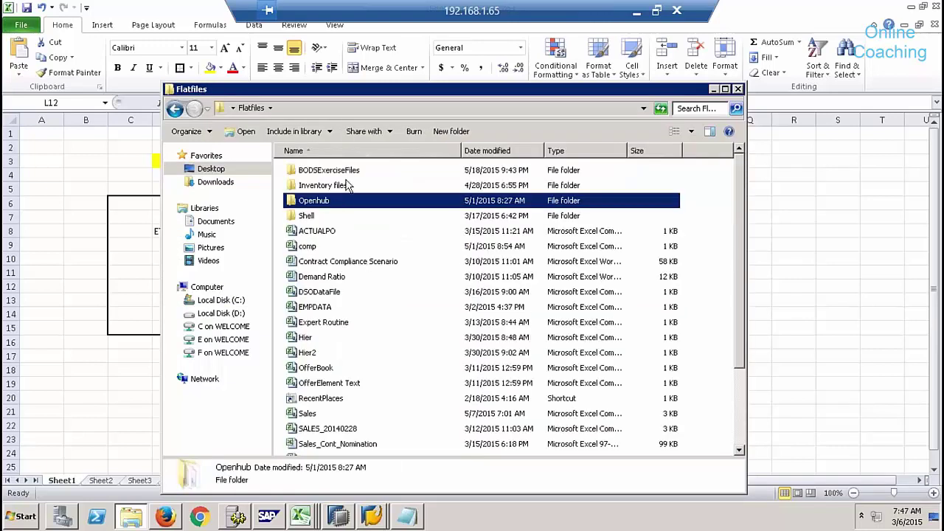
double_click(344, 171)
click(344, 171)
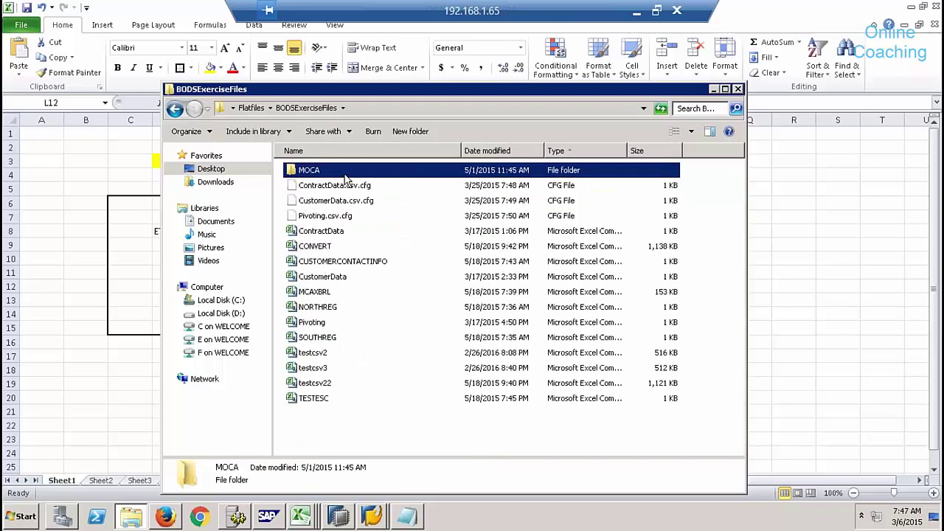
click(384, 415)
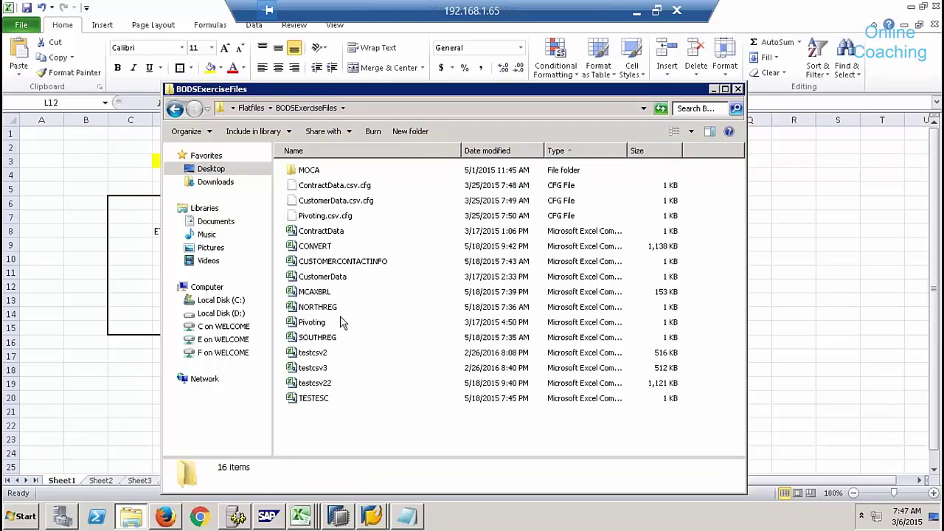
Step: Open the ContractData file to examine its contract columns, and return to the BODSExerciseFiles folder
double_click(335, 232)
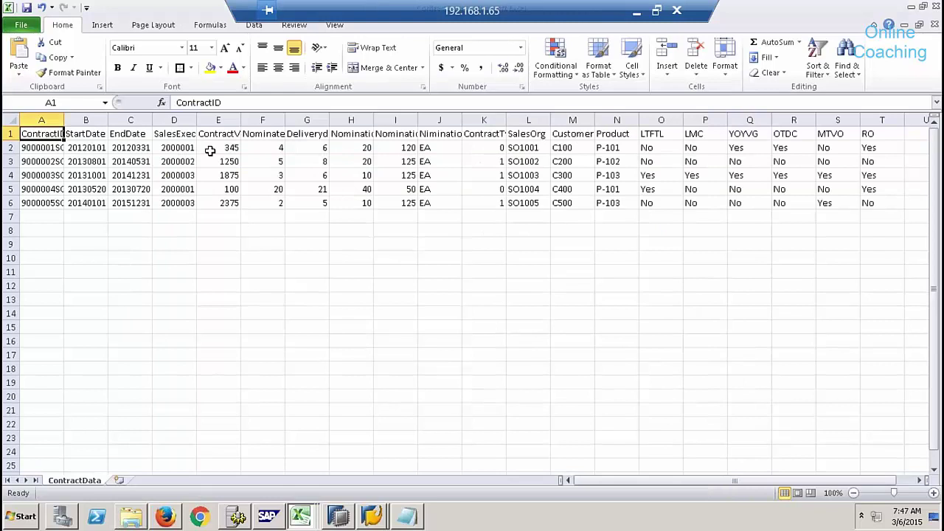
click(572, 120)
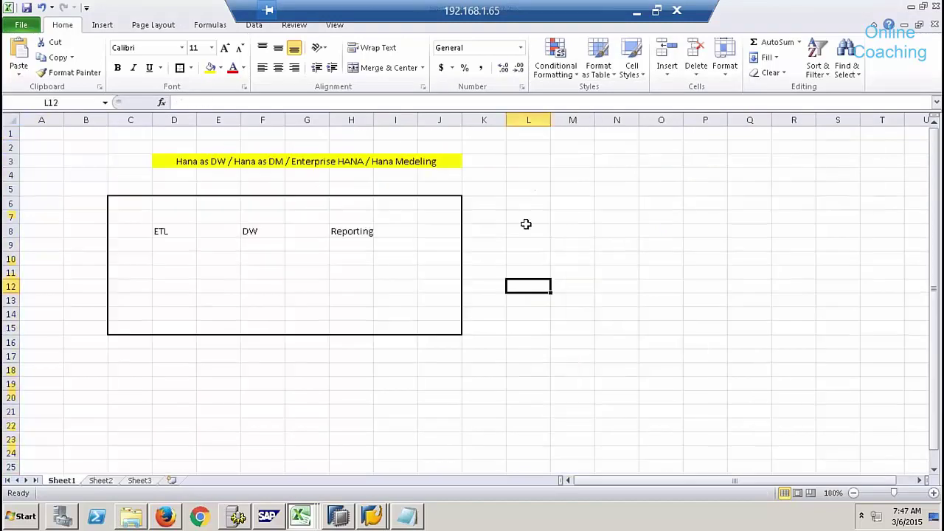
key(alt+Tab)
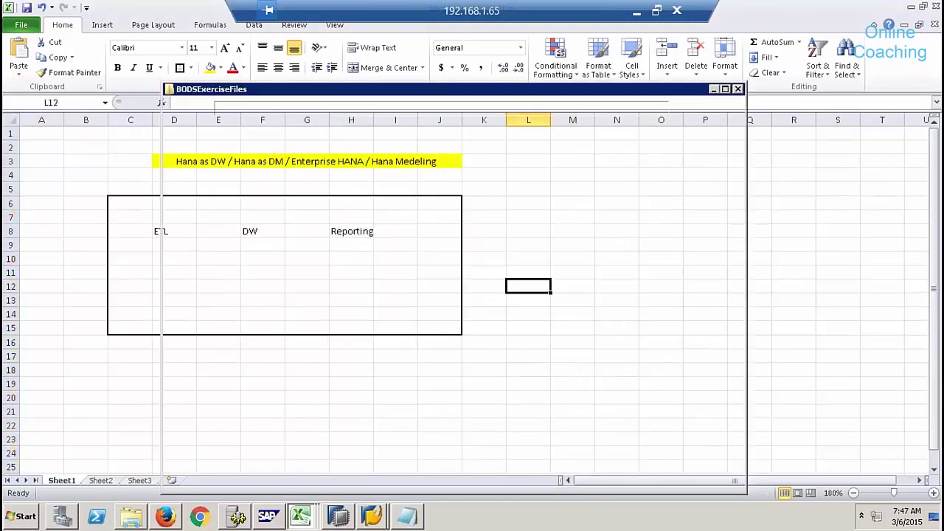
Step: Open the CustomerData and CUSTOMERCONTACTINFO files to examine their customer columns, returning to the folder after each
double_click(336, 278)
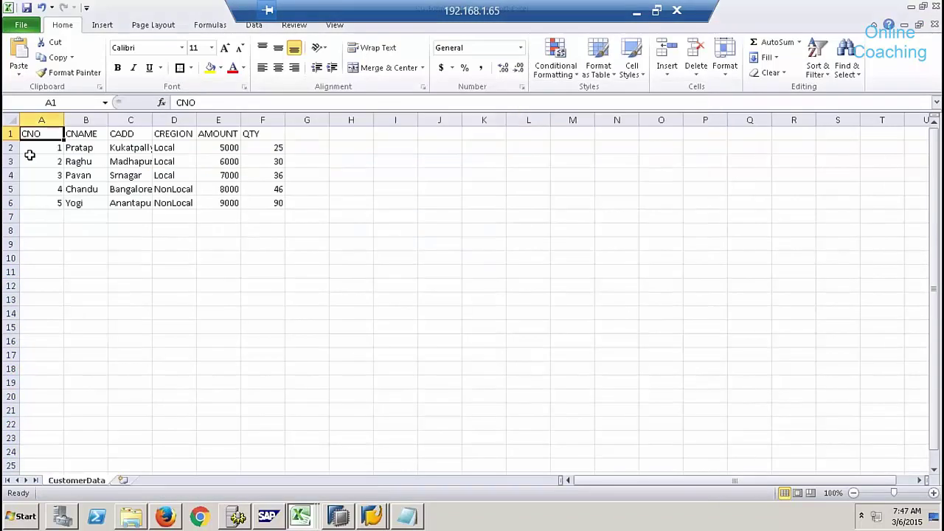
key(alt+Tab)
key(alt+Tab)
key(alt+Tab)
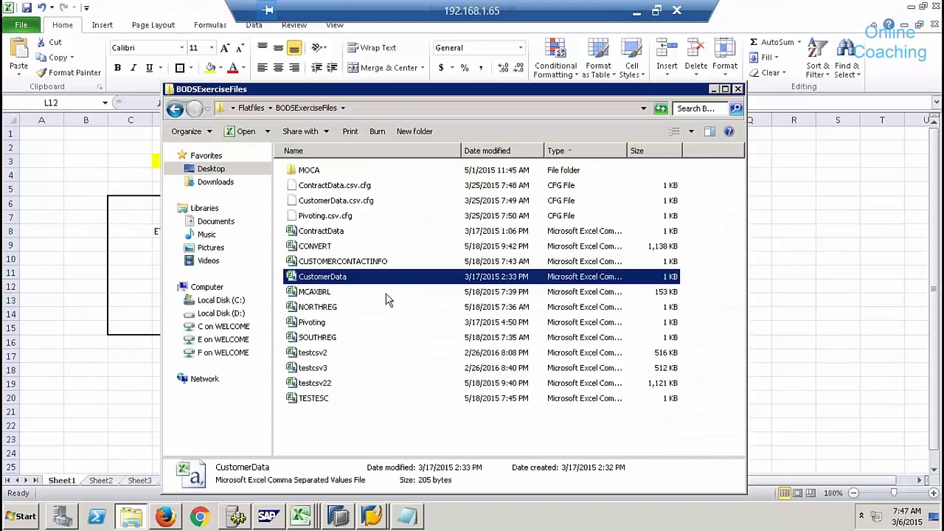
double_click(331, 263)
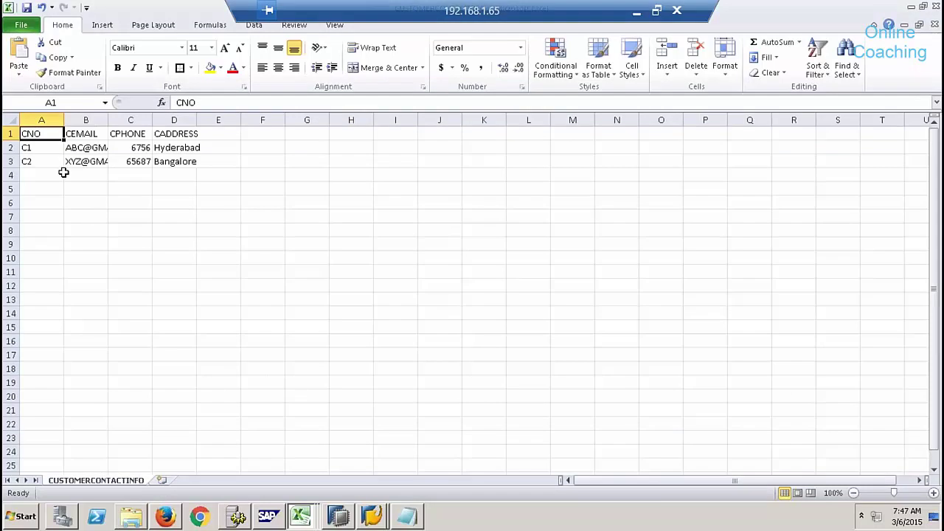
key(alt+Tab)
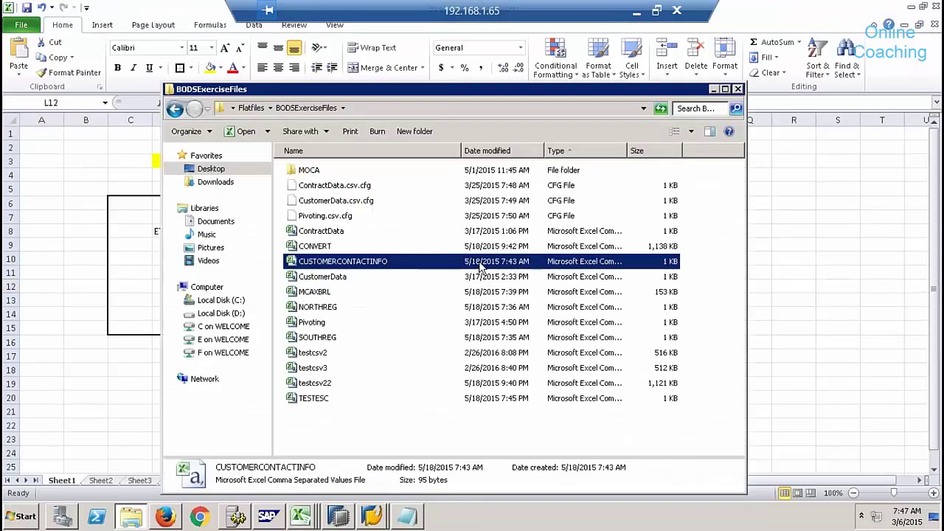
Step: Check the files in the MOCA subfolder and go back up to the Flatfiles folder
click(329, 383)
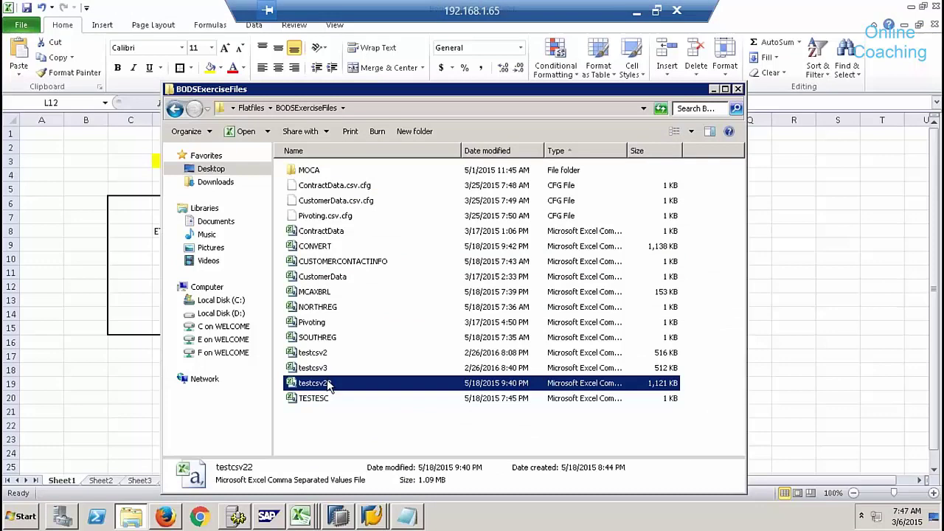
double_click(313, 173)
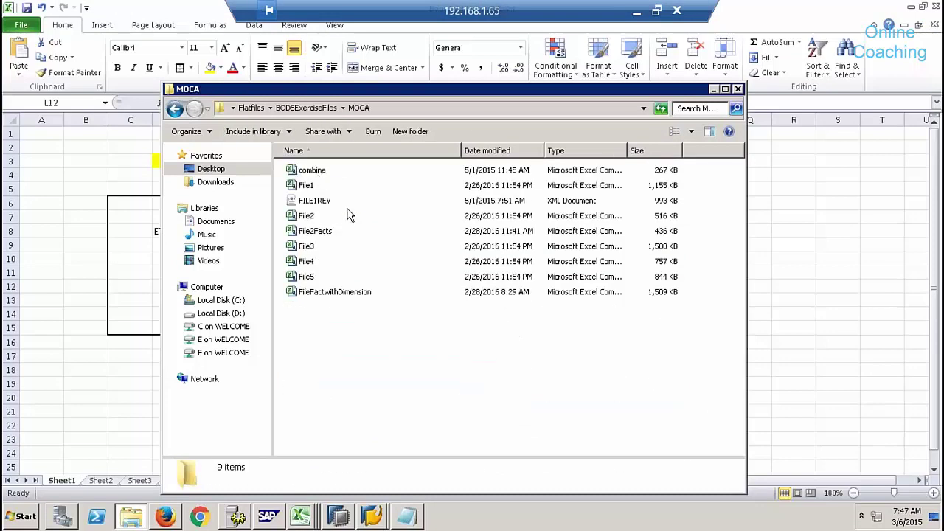
click(306, 108)
click(251, 108)
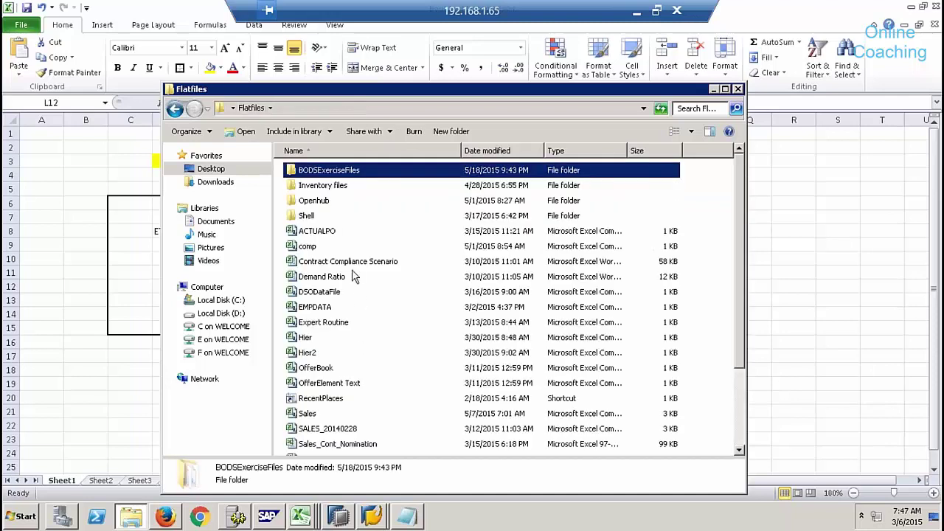
Step: Open the Sales file from Flatfiles and fit column A to show the sales order numbers in full
click(353, 265)
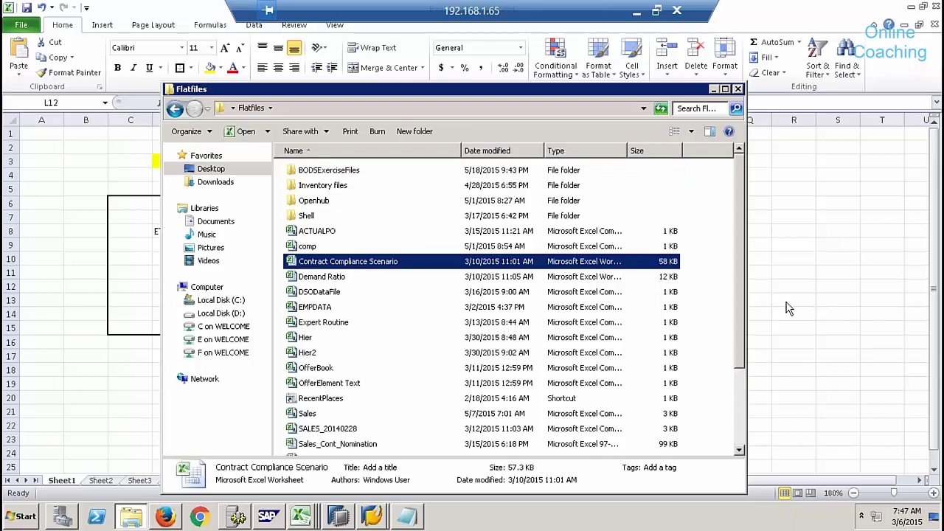
drag(736, 264, 736, 334)
double_click(305, 313)
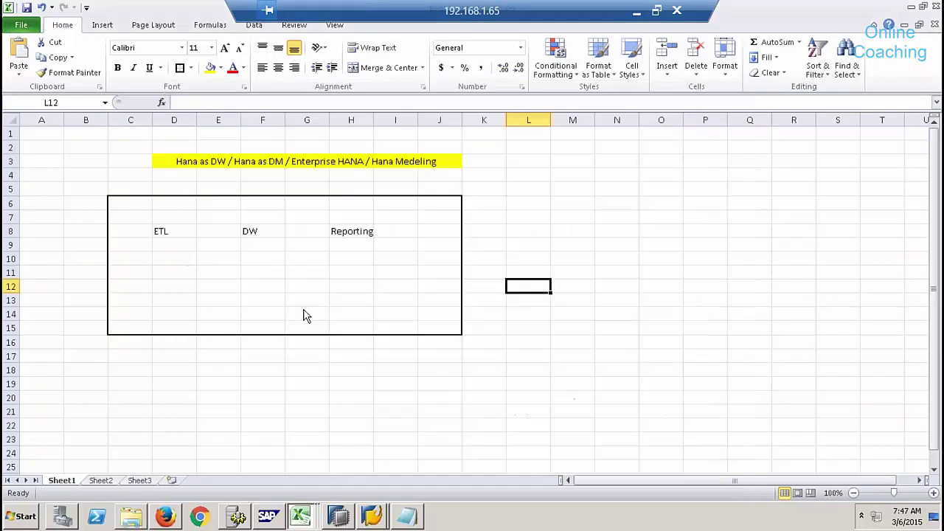
double_click(64, 120)
Step: Bring the Sales file back into view and select its Customer column
key(alt+Tab)
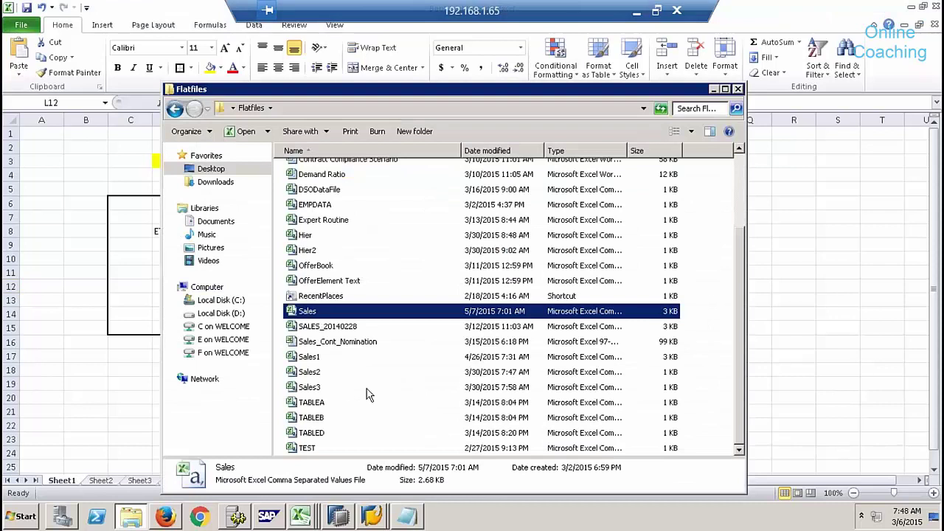
key(alt+Tab)
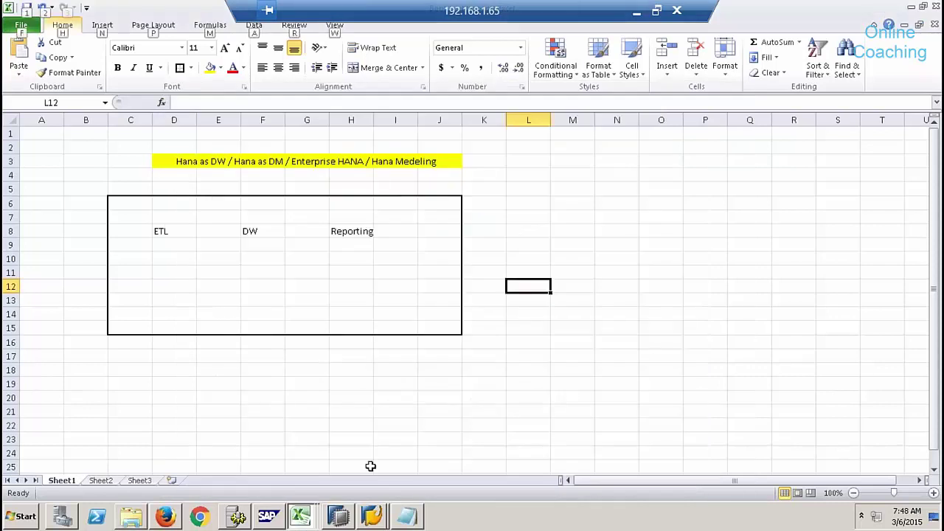
click(300, 517)
click(267, 487)
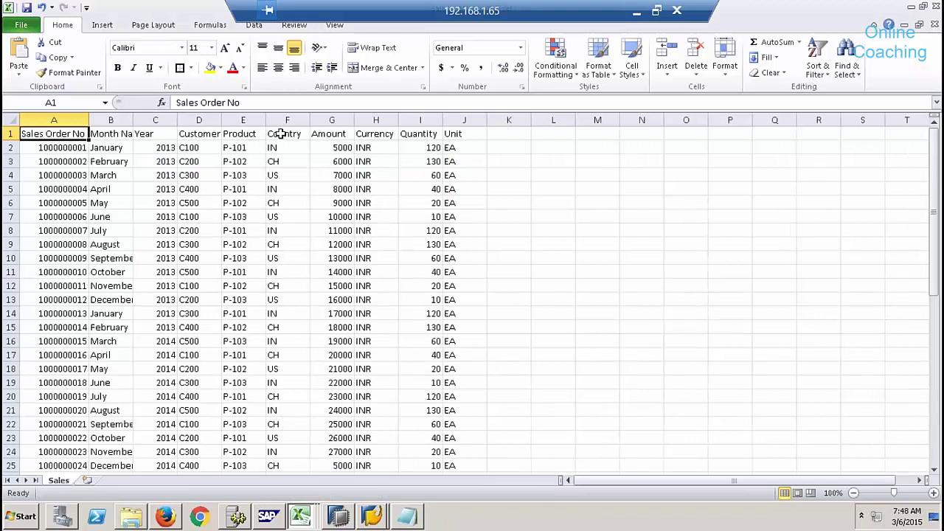
click(219, 120)
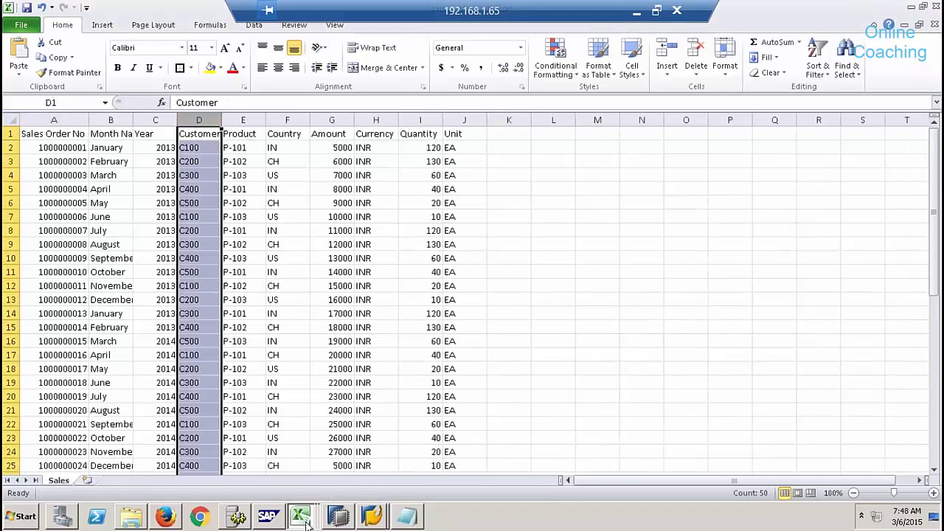
Step: Return to Windows Explorer, look through the Flatfiles list and open the Shell folder
click(133, 517)
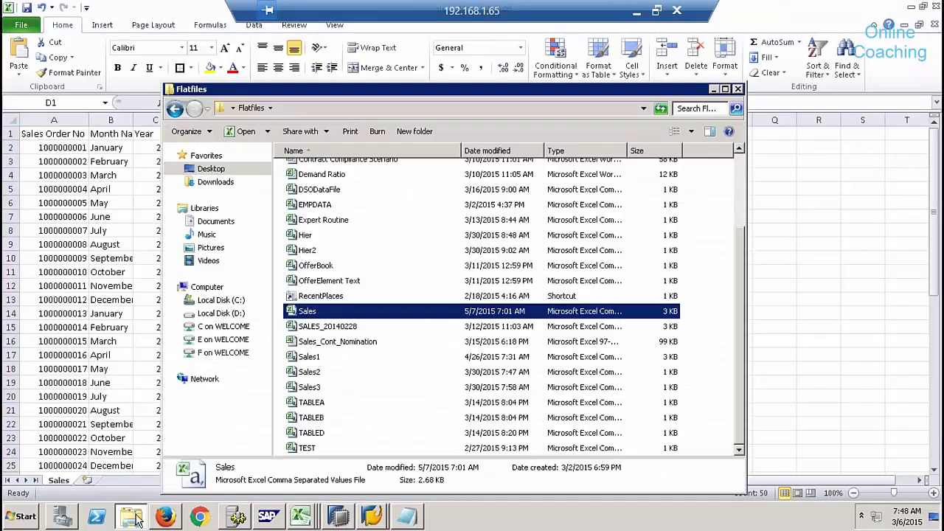
click(326, 193)
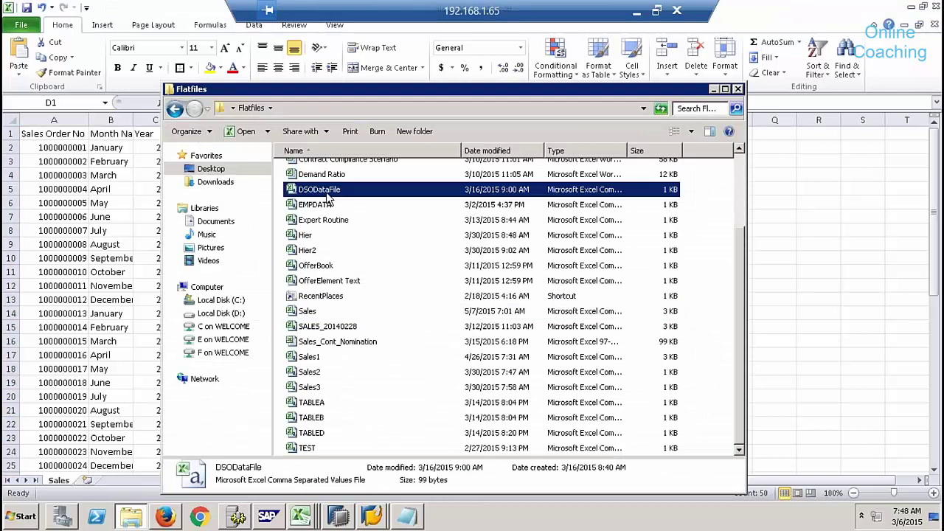
key(Home)
key(Down)
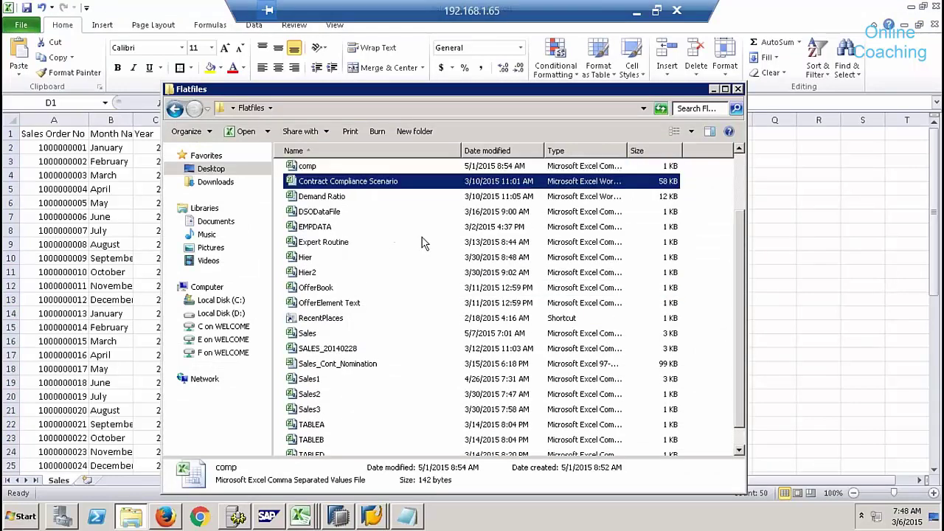
key(Up)
drag(741, 254, 740, 288)
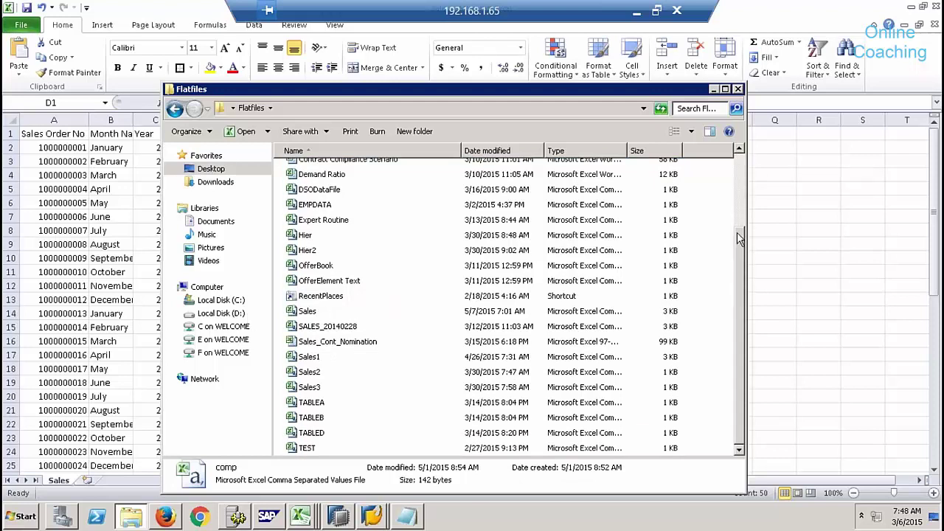
click(740, 201)
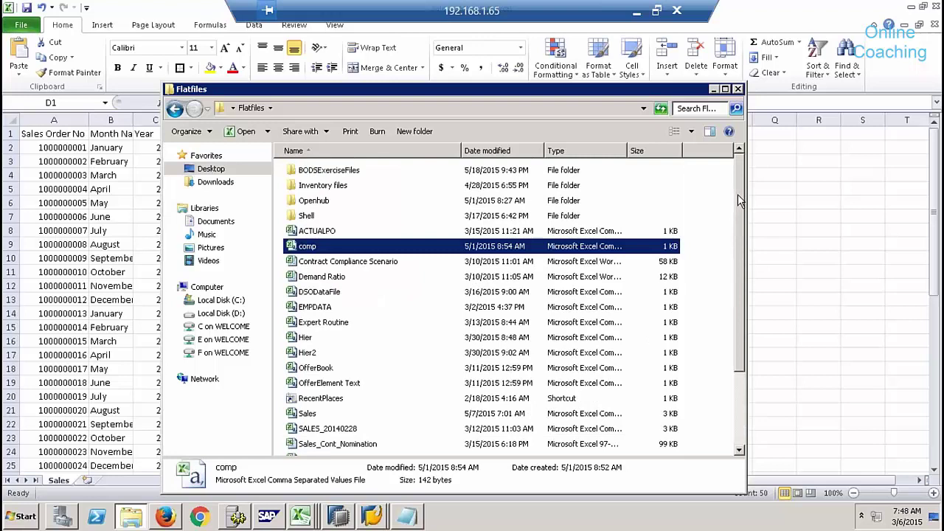
double_click(314, 217)
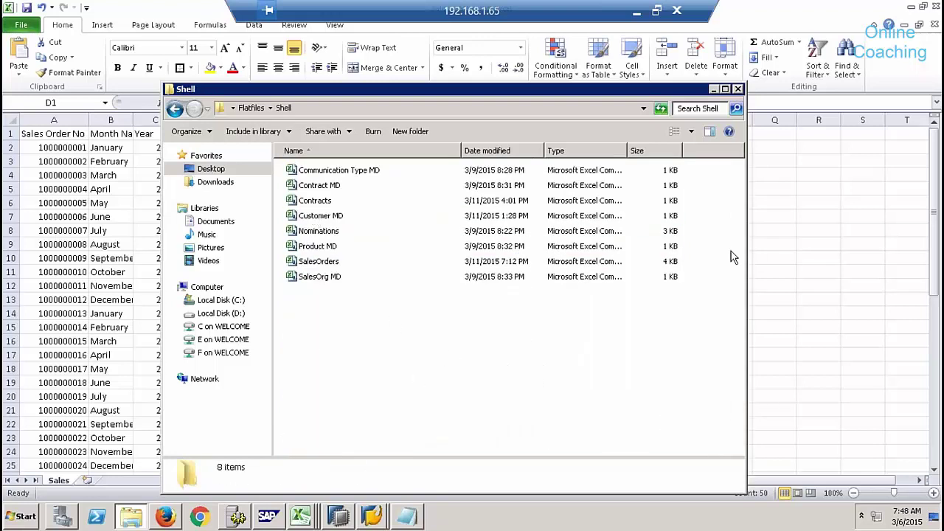
Step: Close Sales.csv without saving its changes
click(931, 41)
click(934, 25)
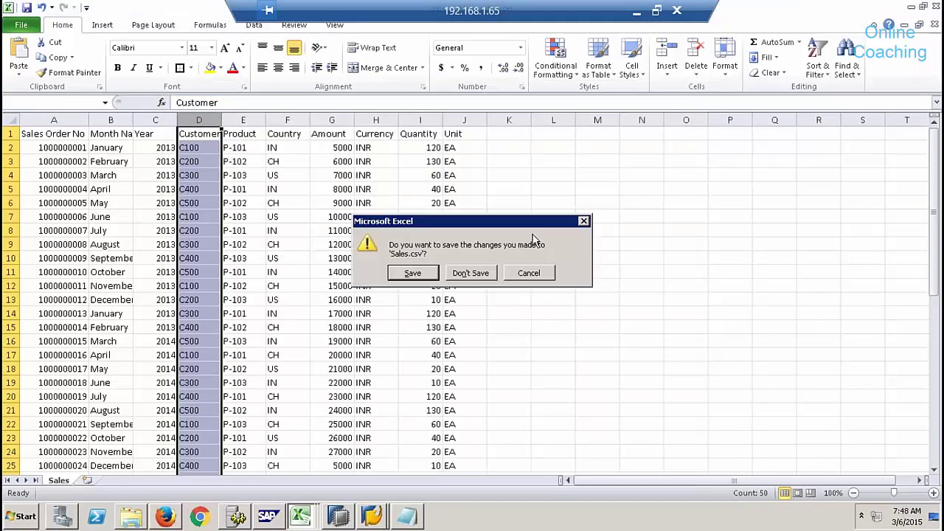
click(472, 279)
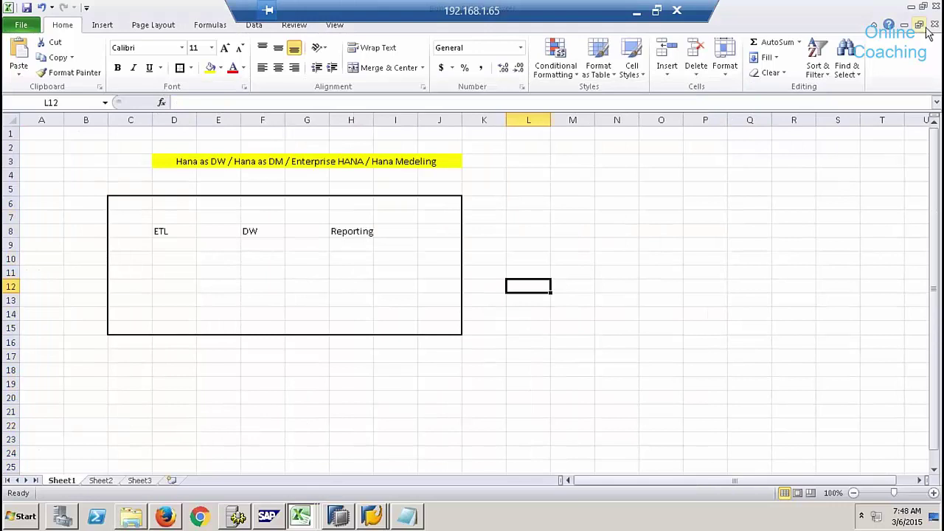
Step: Open the SalesOrders file from the Shell folder and widen column A to examine the sales order numbers
click(131, 518)
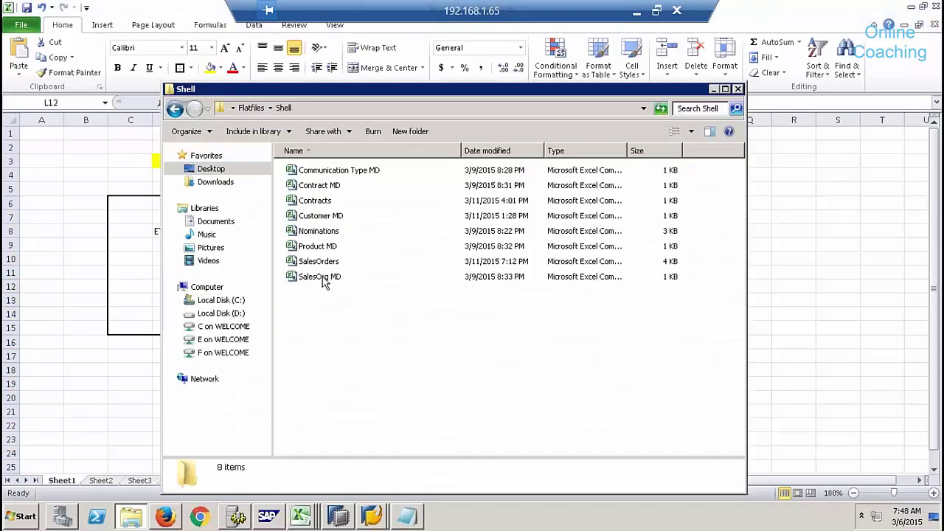
double_click(323, 264)
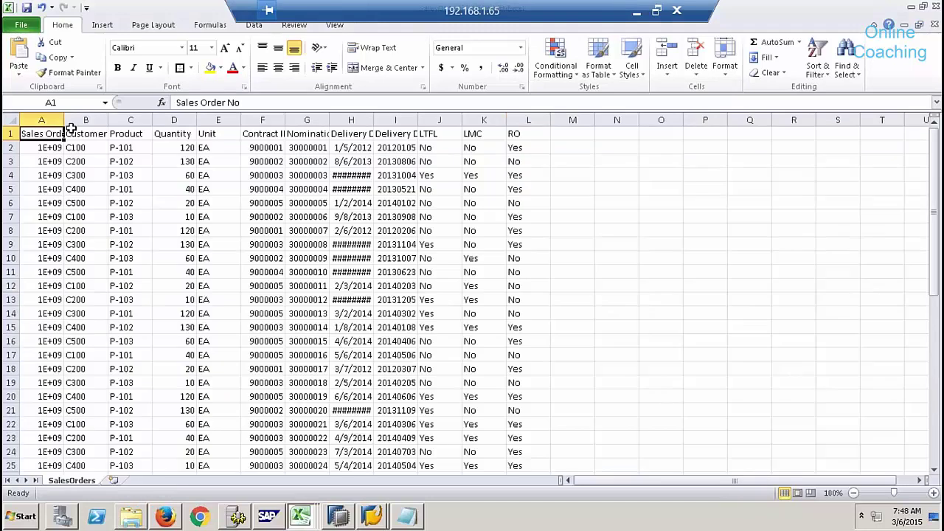
drag(65, 121, 91, 121)
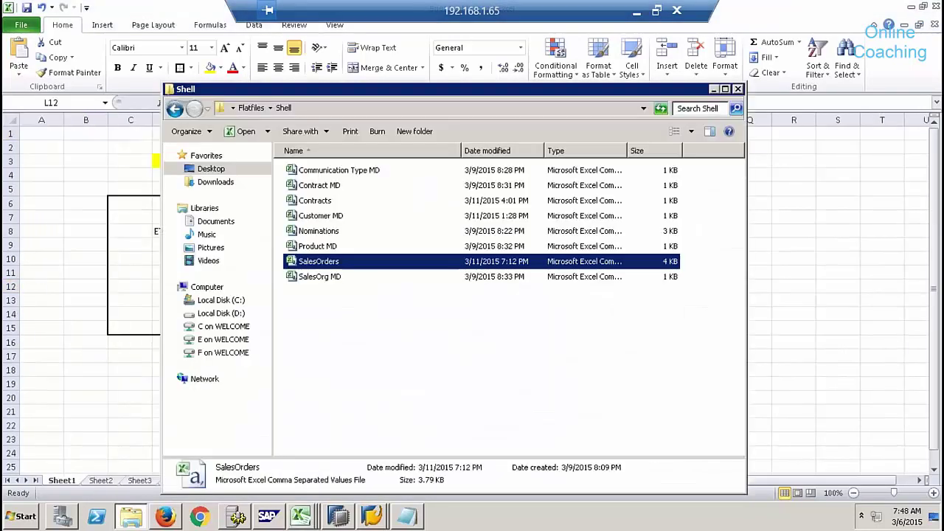
Step: Open the Customer MD file from the Shell folder to view the customer master data
click(319, 189)
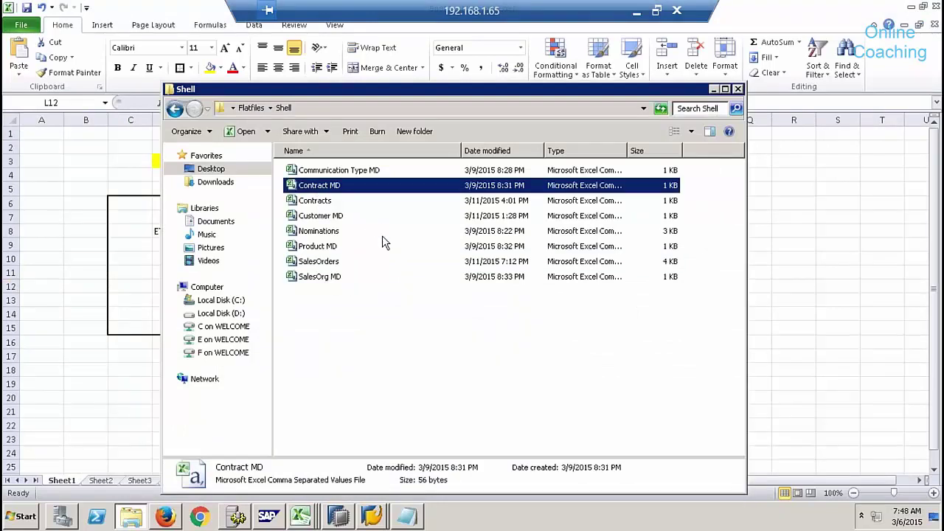
click(382, 303)
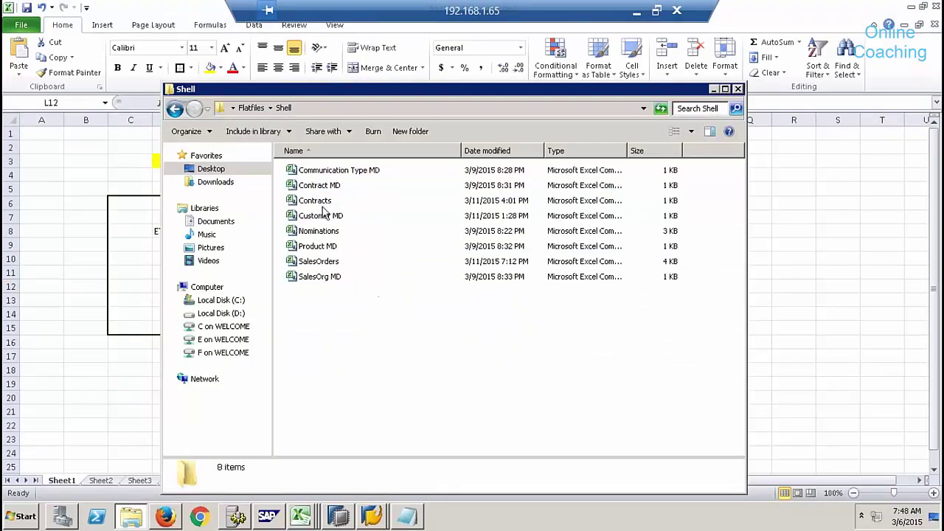
double_click(325, 217)
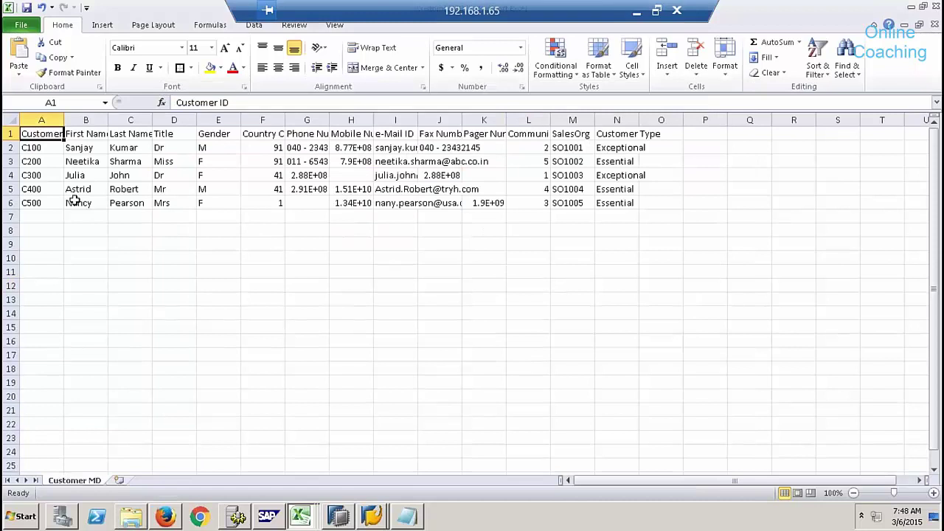
Step: Return to the Shell folder and open the Product MD file to view the product master data
key(alt+Tab)
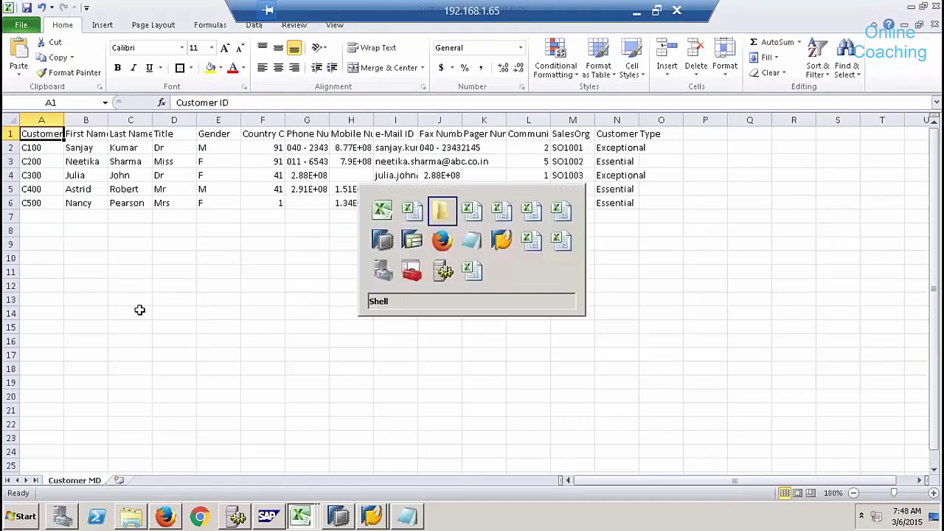
click(318, 247)
double_click(318, 248)
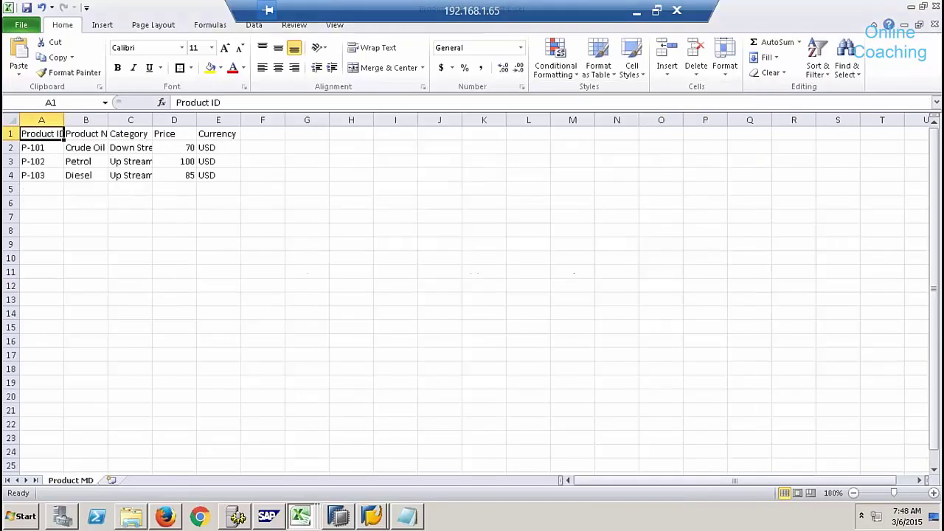
Step: Switch back to the SalesOrders file, check its Customer and Product headers and widen the Contract ID column
key(alt+Tab)
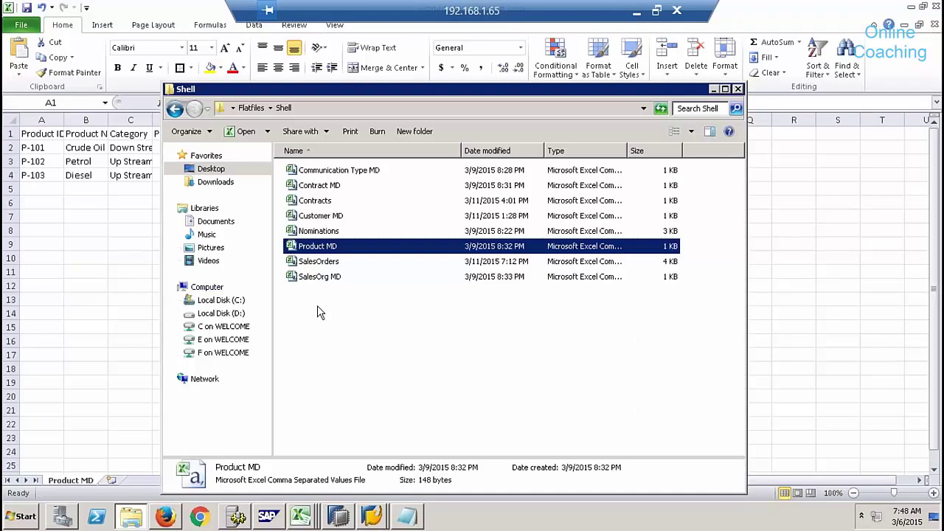
right_click(298, 515)
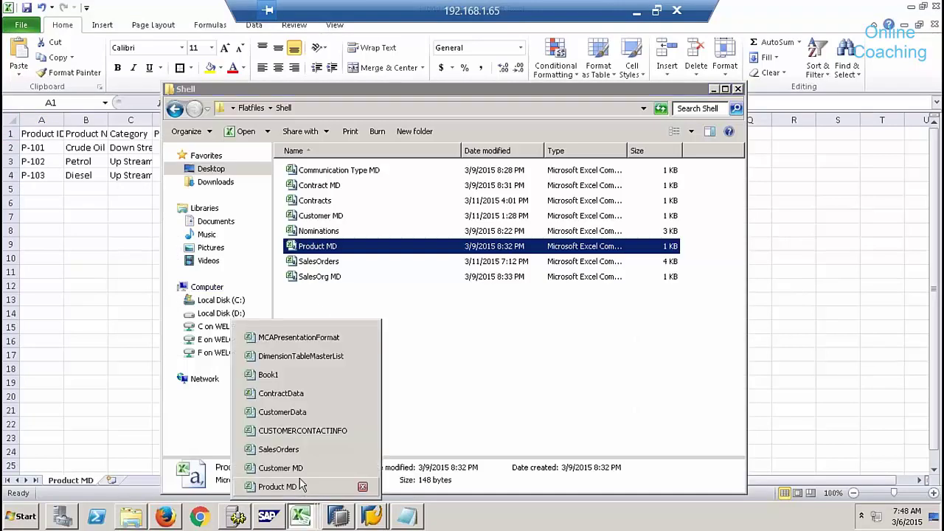
click(307, 453)
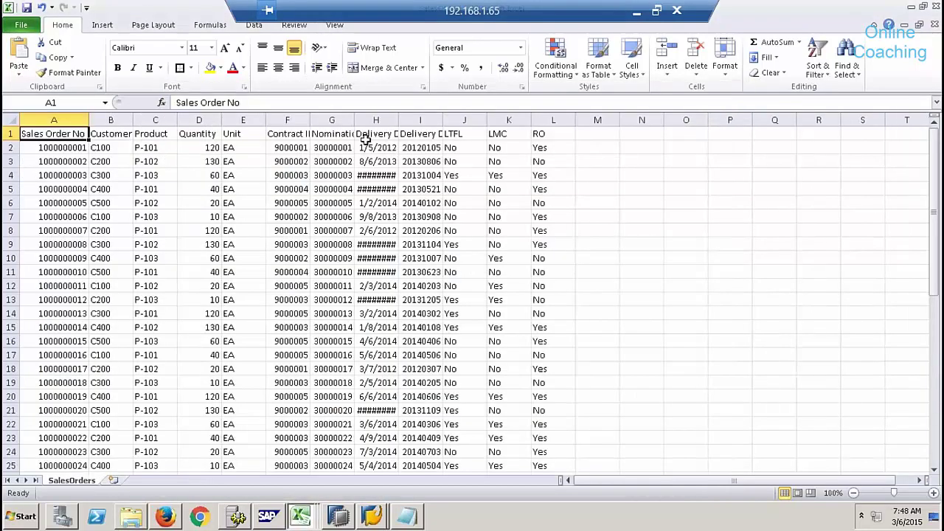
click(100, 133)
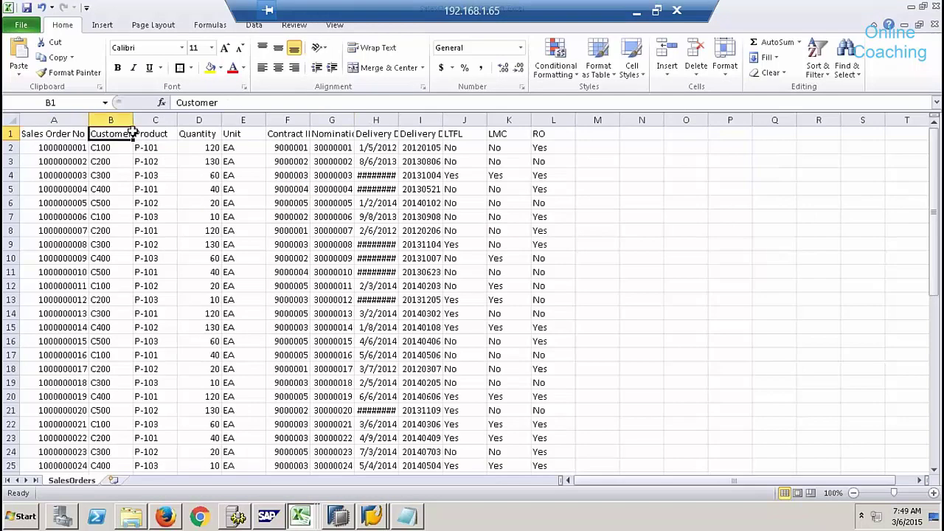
click(138, 133)
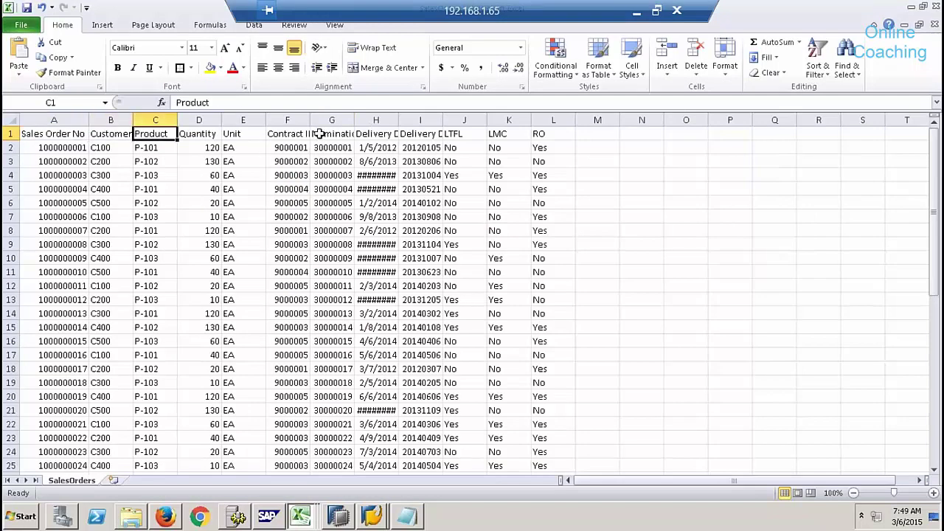
drag(310, 123, 319, 124)
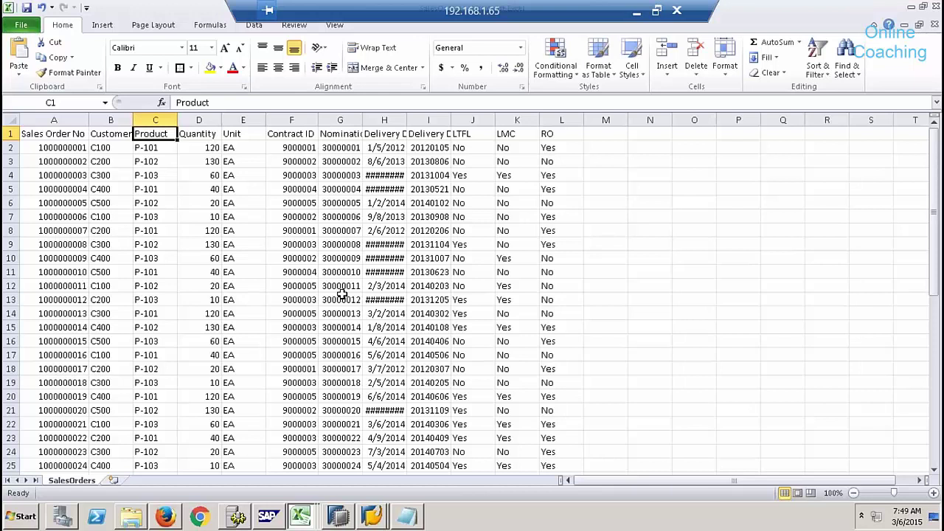
Step: Go back to the Shell folder and open the Contract MD file to view the contract types
key(alt+Tab)
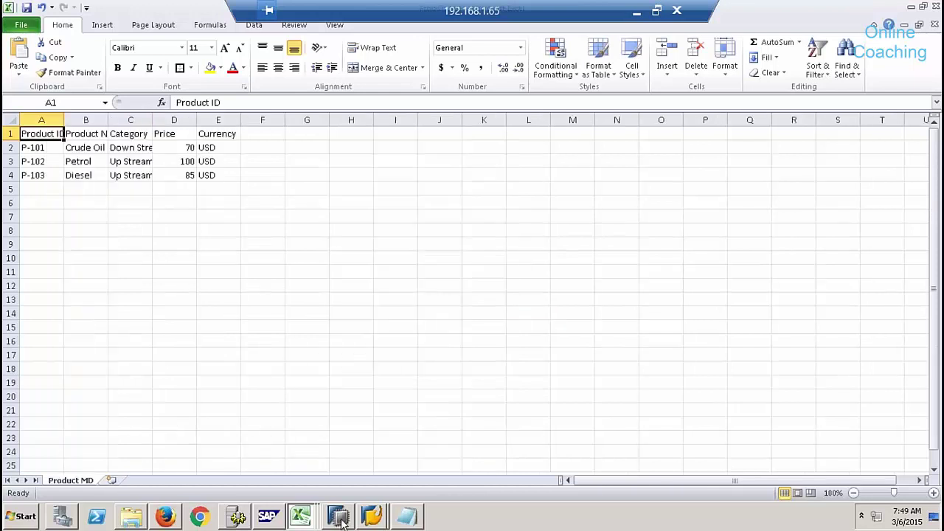
click(132, 519)
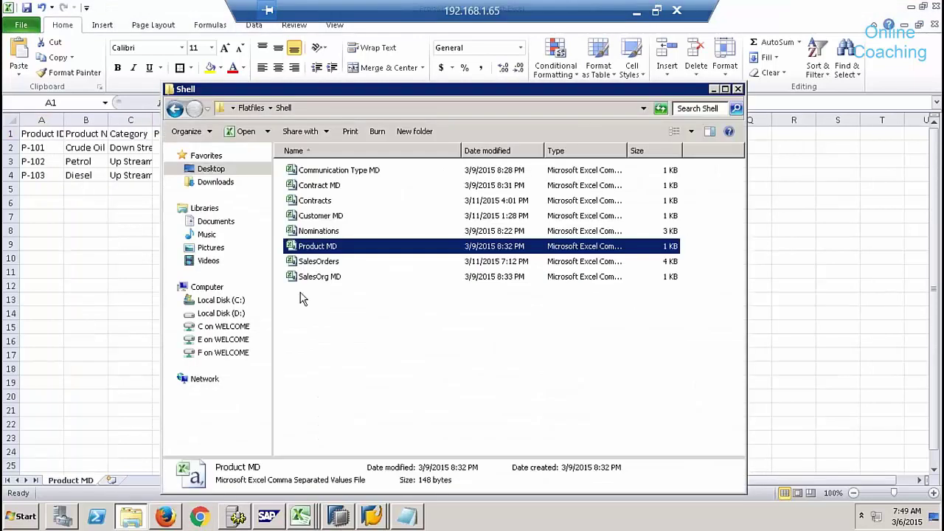
double_click(326, 188)
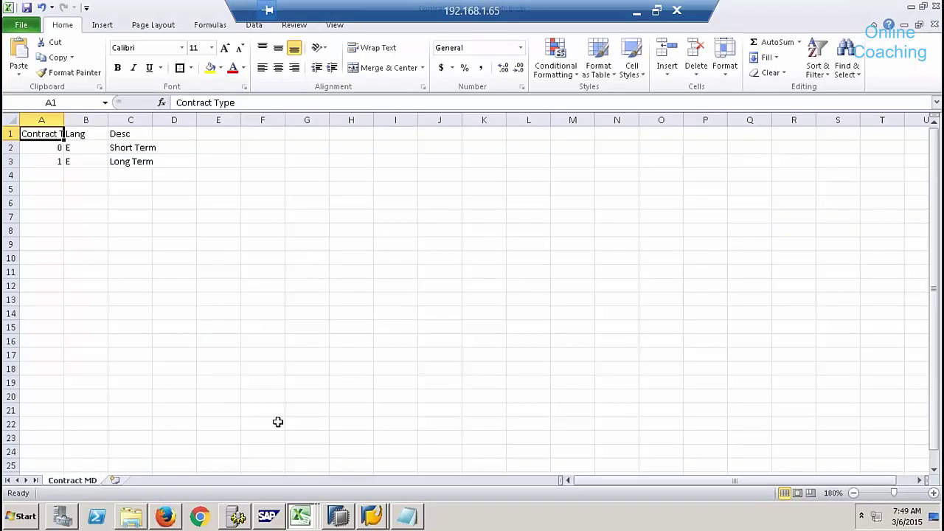
Step: Open the Contracts file from the Shell folder and widen its Contract ID column, and open SalesOrg MD as well
key(alt+Tab)
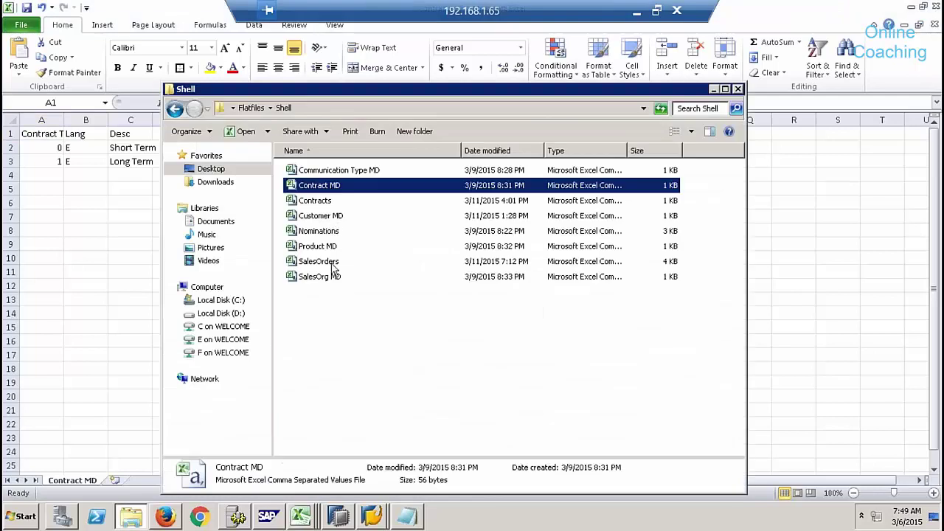
double_click(323, 202)
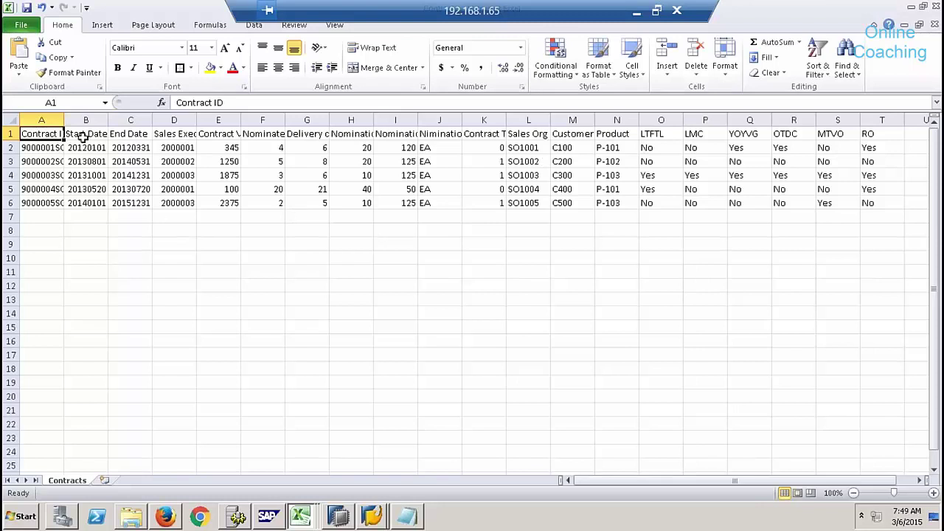
drag(65, 120, 127, 119)
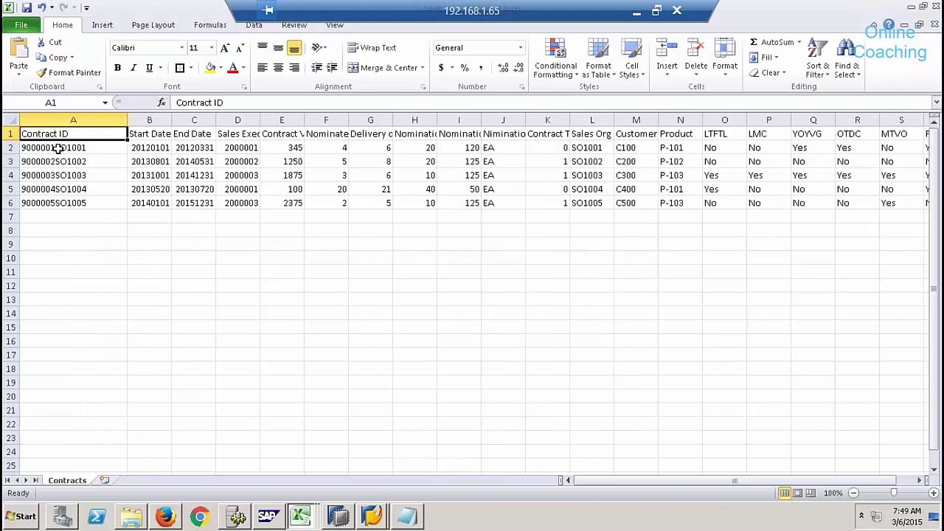
click(141, 519)
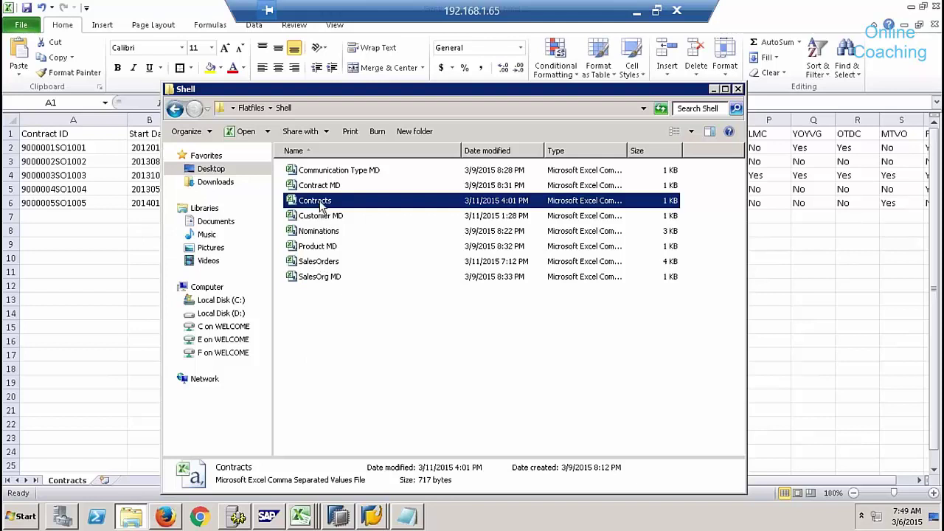
double_click(325, 280)
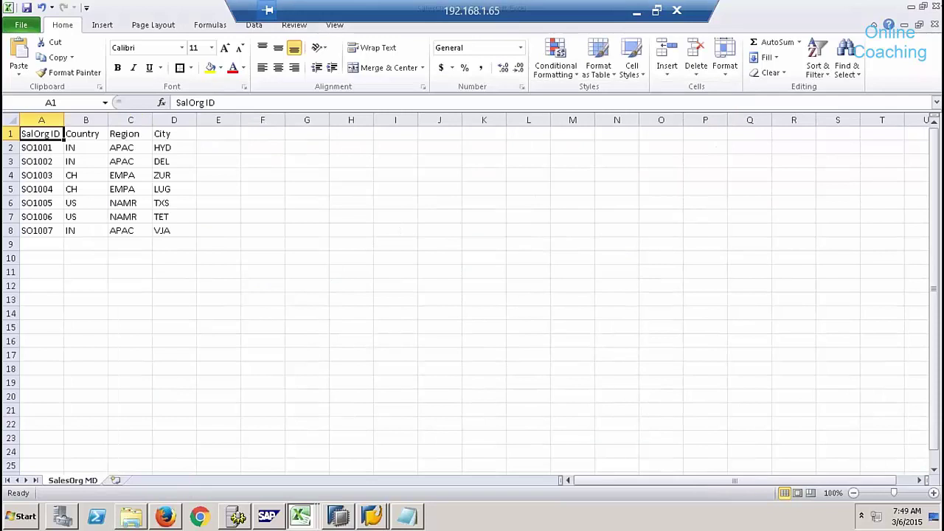
Step: Close the SalesOrg MD, Contracts, Contract MD, Product MD, SalesOrders and Customer MD files without saving any changes
click(935, 25)
click(934, 25)
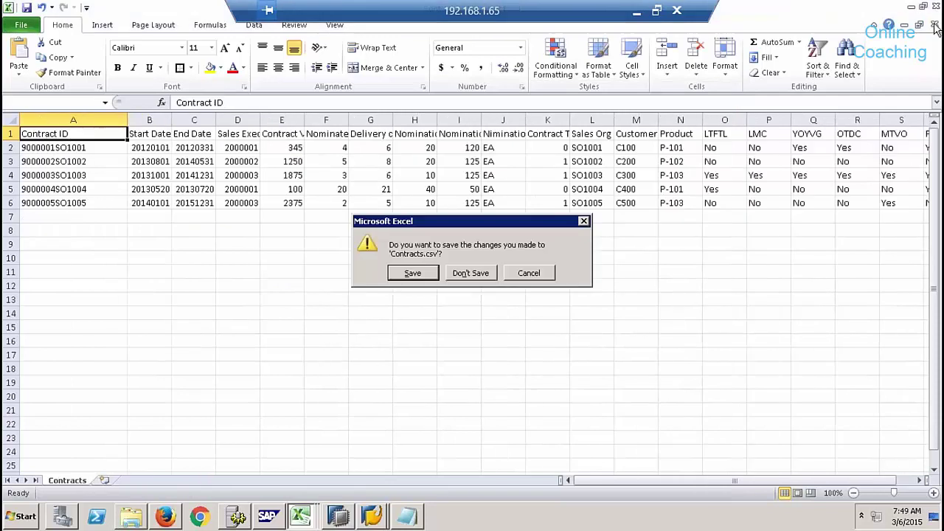
click(471, 273)
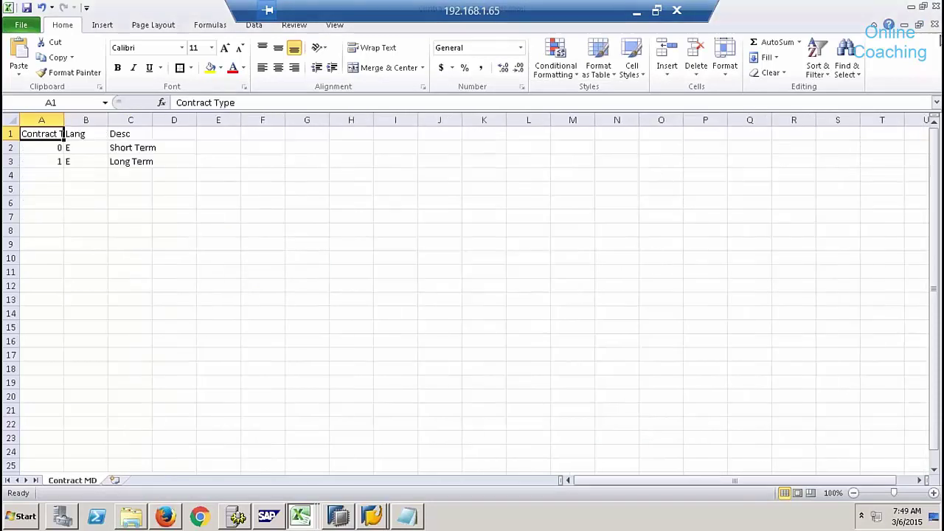
click(935, 25)
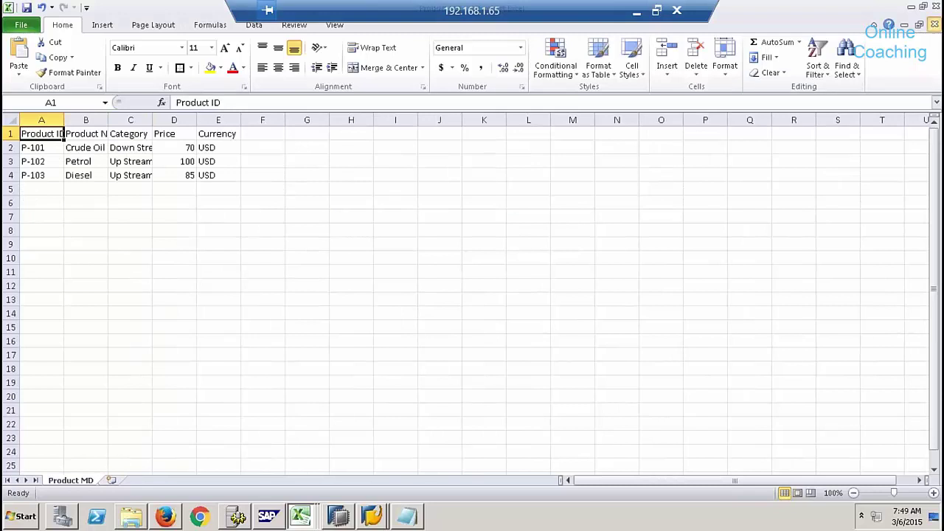
click(935, 25)
click(935, 25)
click(471, 273)
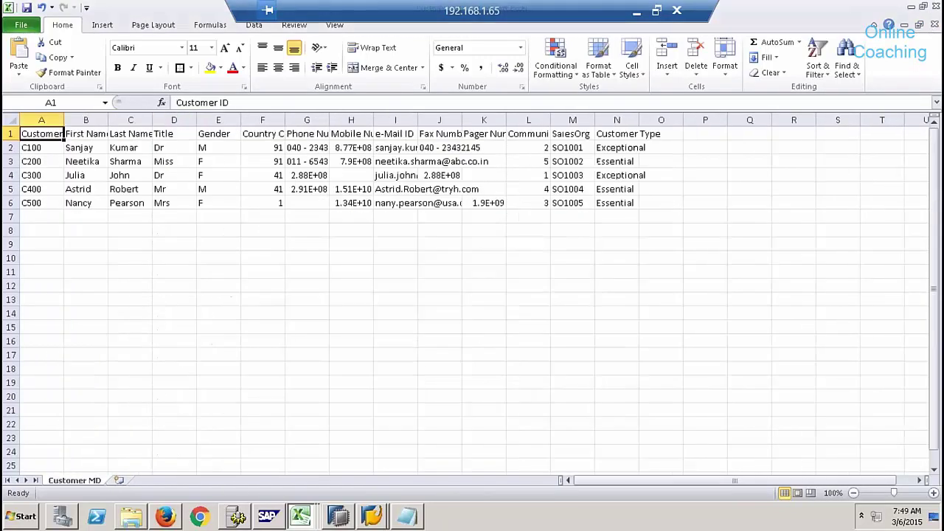
click(935, 25)
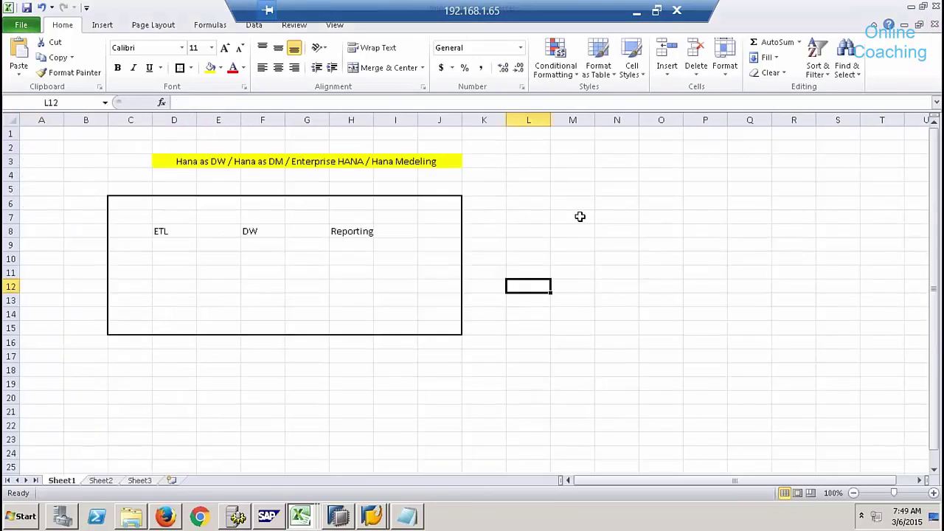
Step: Close the leftover CUSTOMERCONTACTINFO, CustomerData and ContractData workbooks
click(300, 516)
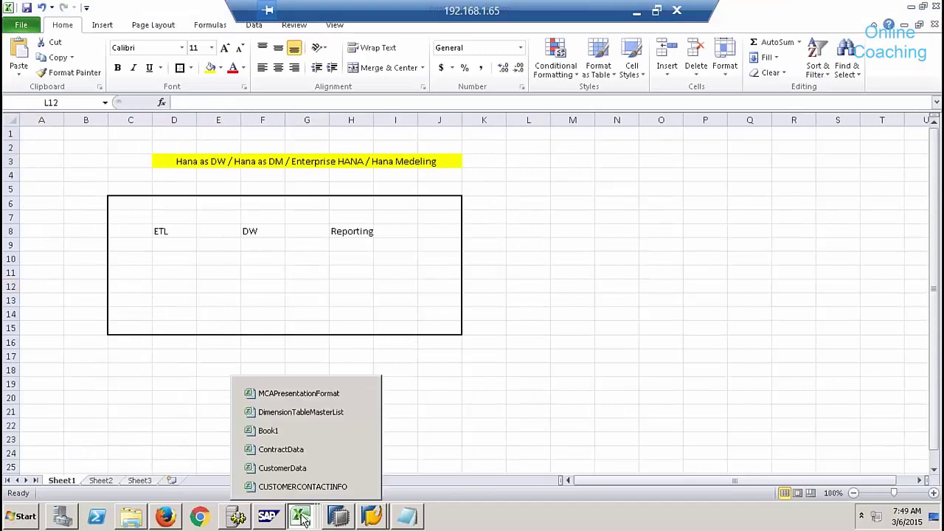
click(363, 488)
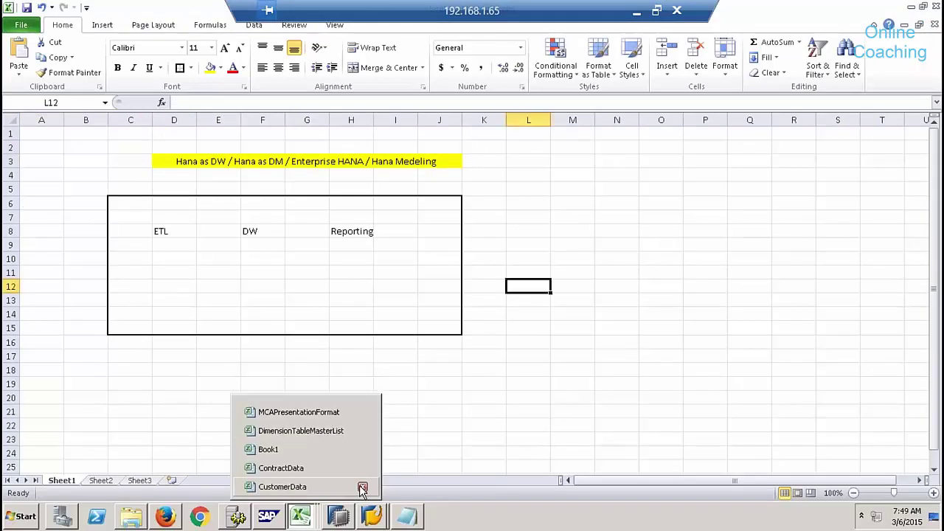
click(363, 488)
click(363, 487)
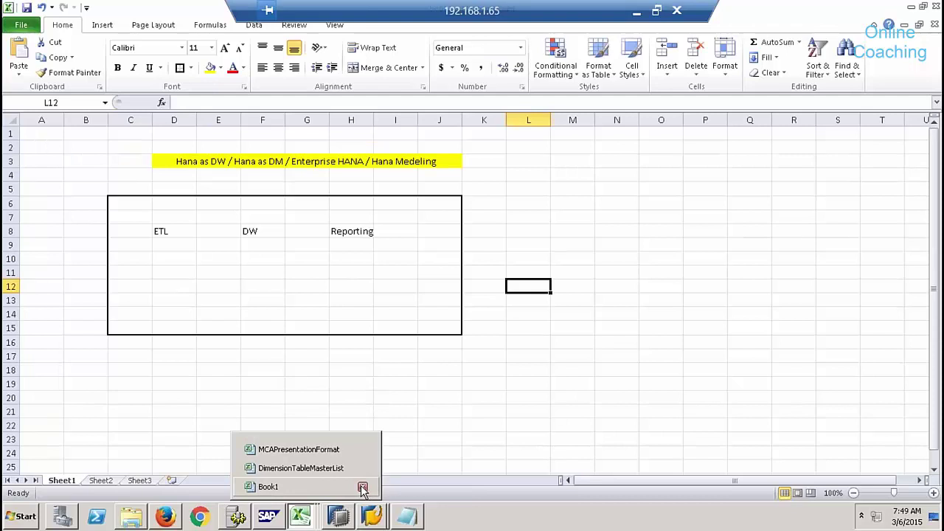
click(363, 488)
Step: Bring the Shell folder back into view, maximize its window and clear the file selection
click(140, 521)
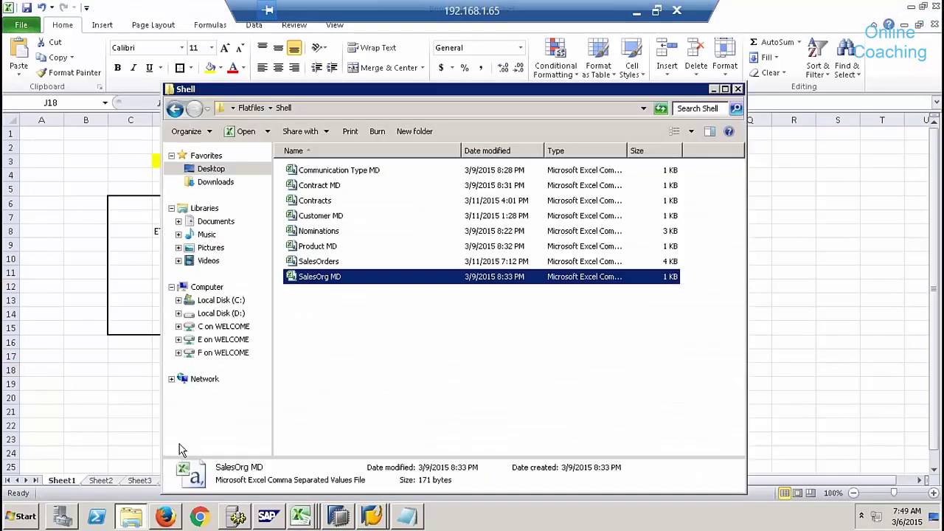
click(725, 88)
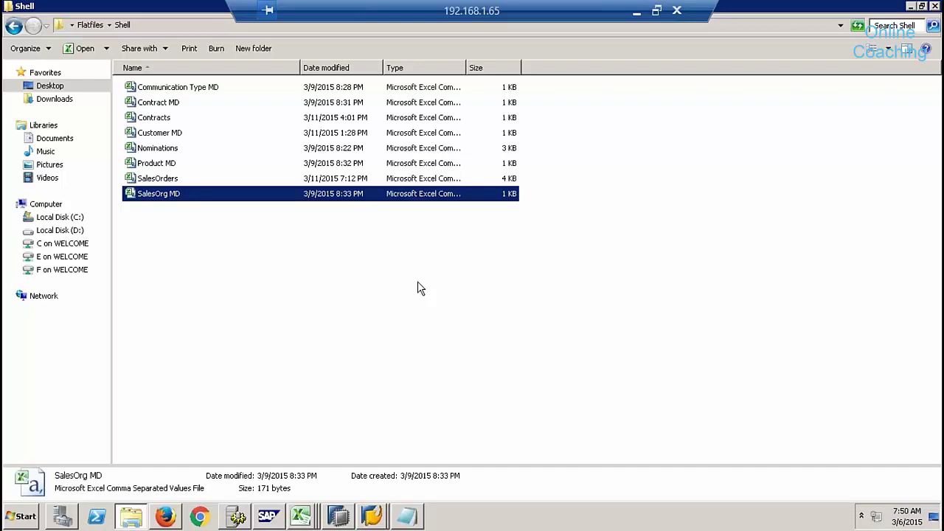
click(167, 241)
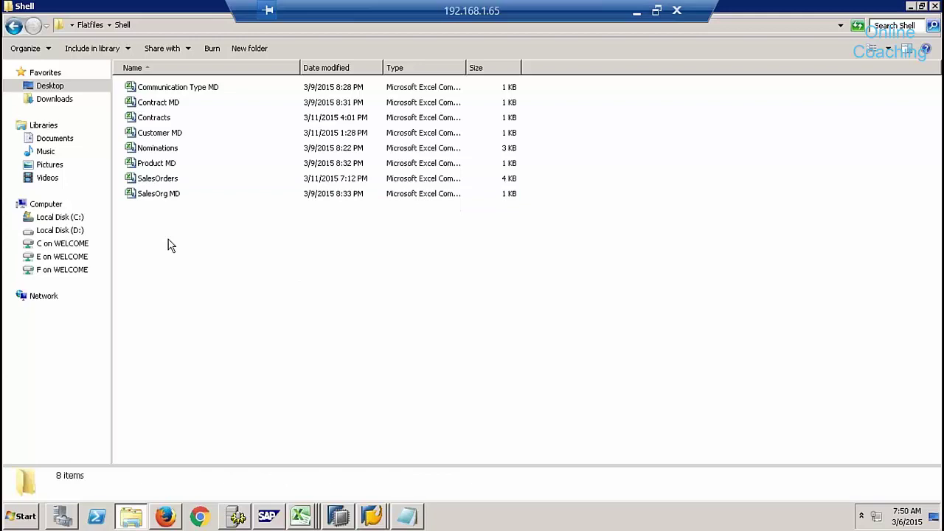
Step: Reopen the SalesOrders file and fit column A to the full sales order numbers
click(159, 183)
double_click(158, 183)
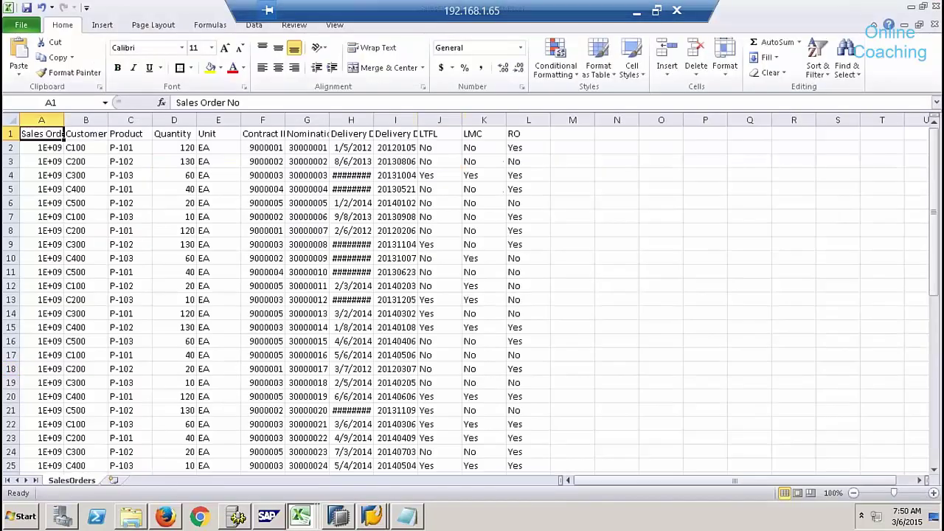
double_click(46, 119)
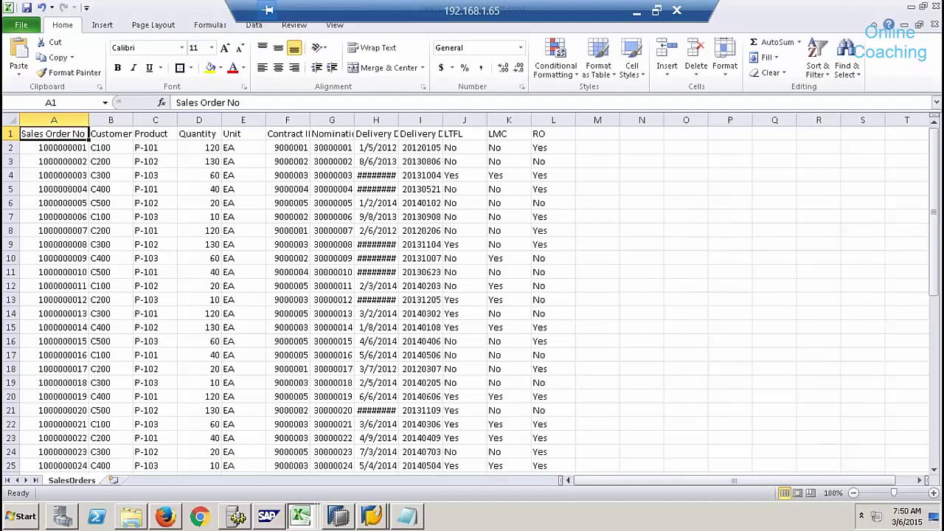
Step: Examine the Sales Order No column and several of its entries, and select the Customer column
click(67, 118)
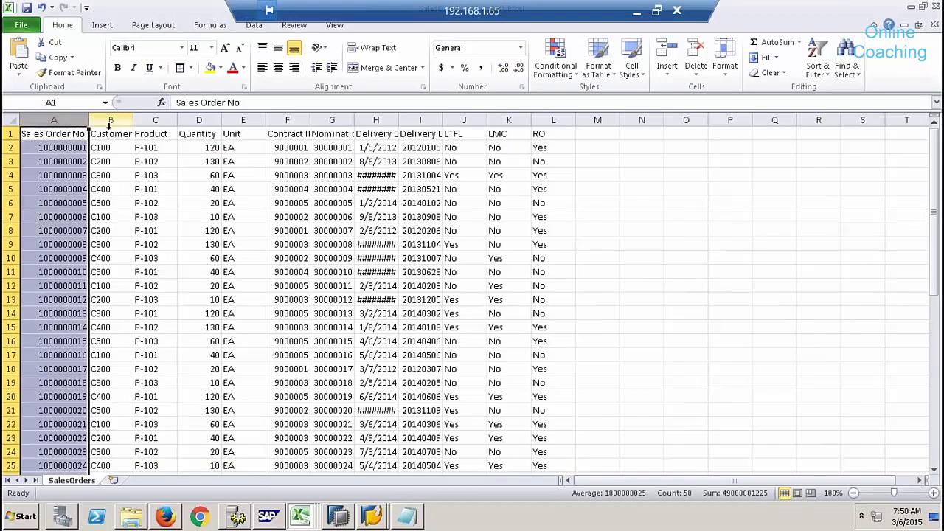
click(66, 151)
click(59, 189)
click(44, 257)
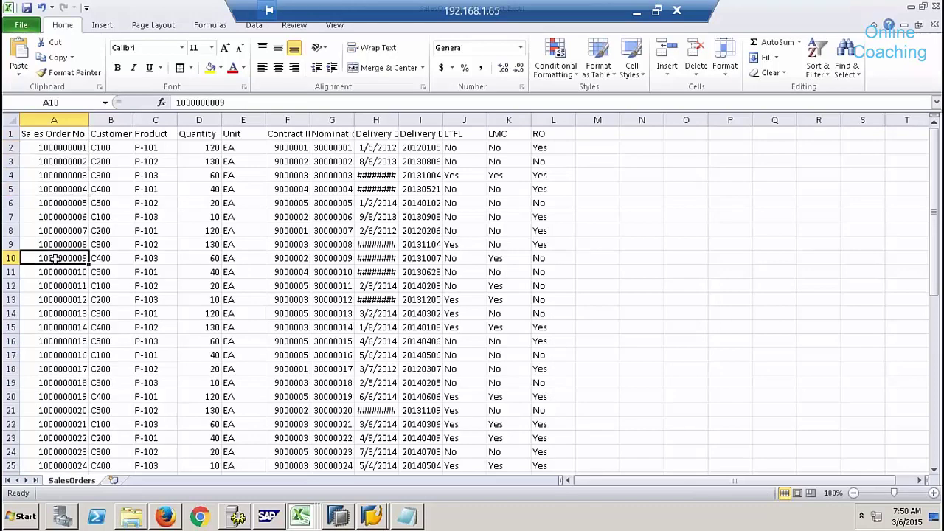
click(111, 120)
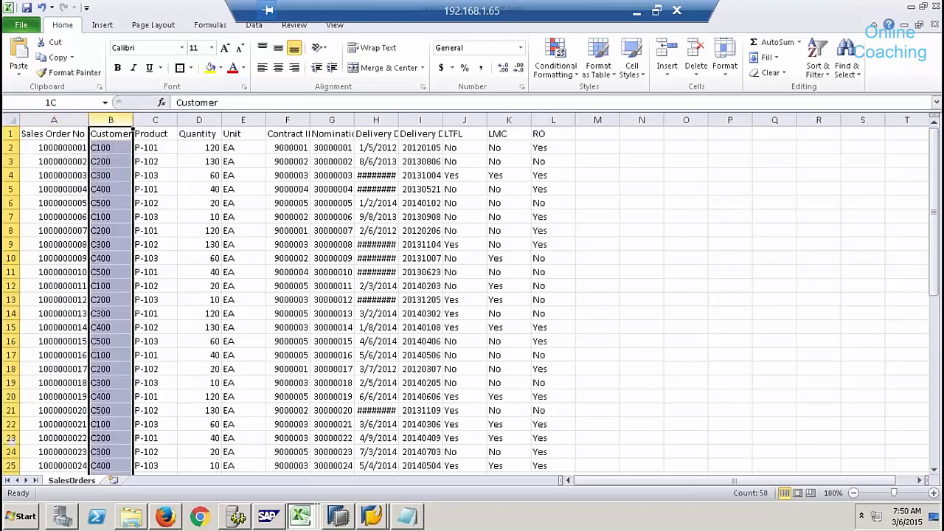
Step: Examine the Product column and the first order's sales order number, customer, product, quantity and unit entries
click(165, 118)
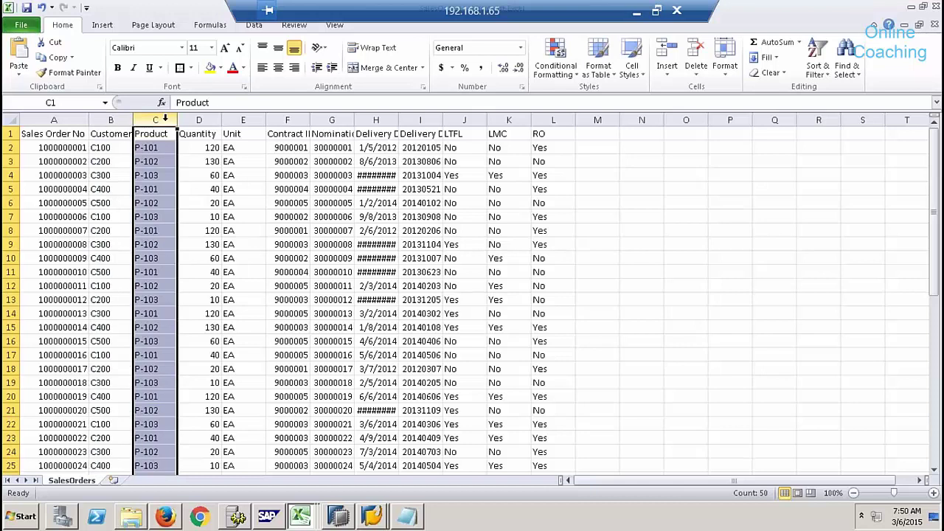
click(64, 148)
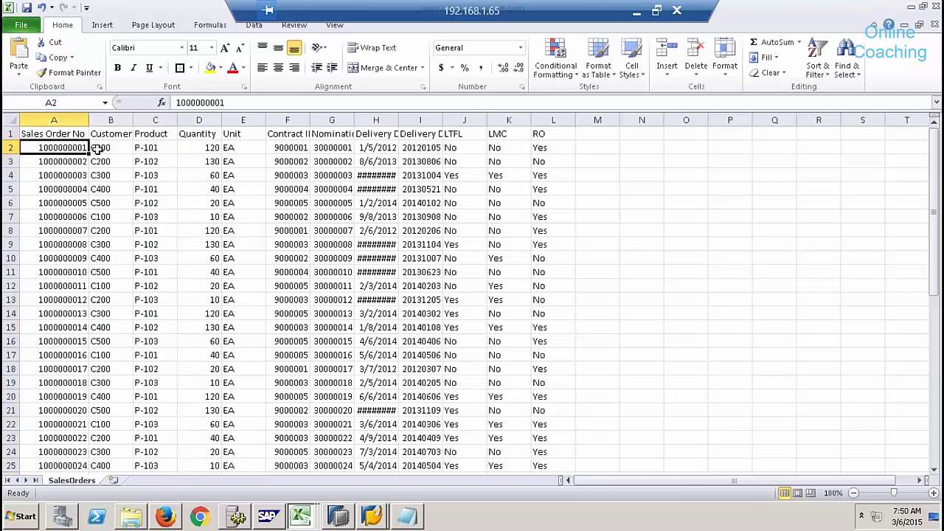
click(108, 148)
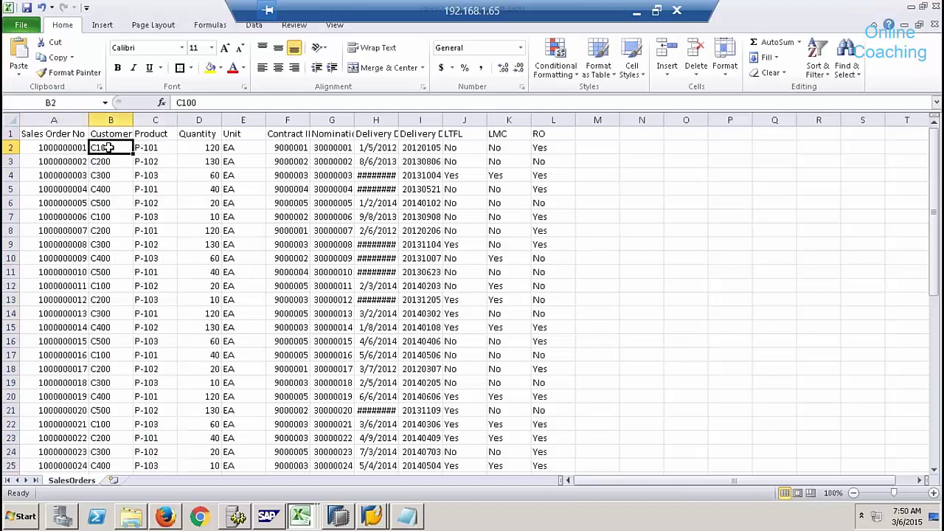
click(158, 150)
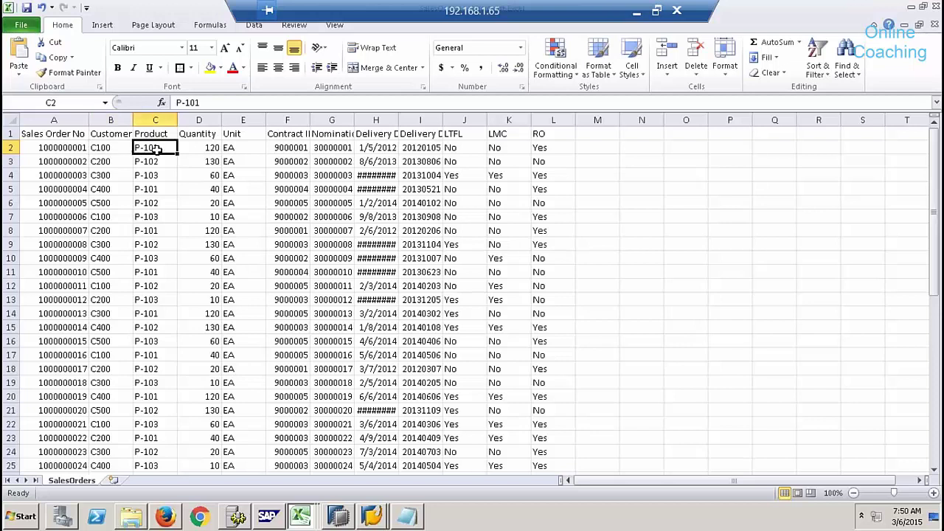
click(194, 150)
click(243, 148)
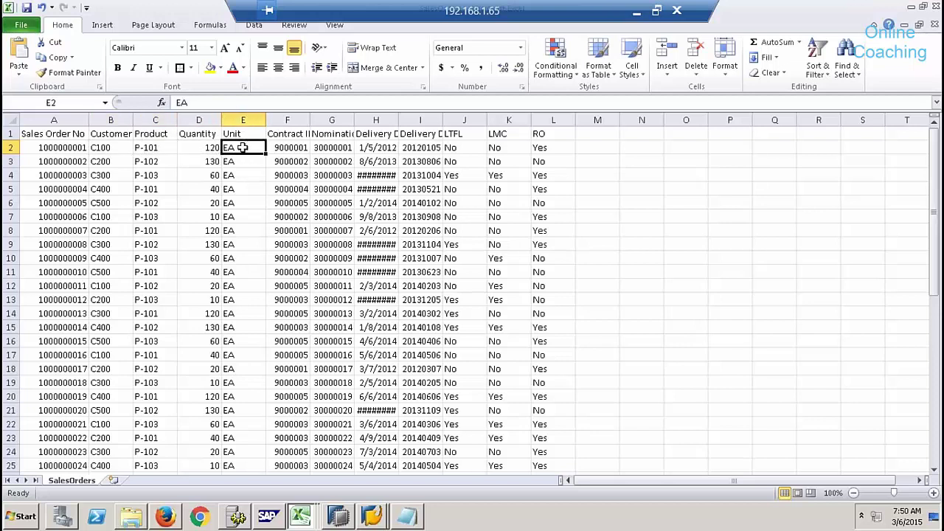
Step: Widen the Contract ID and Nomination Doc columns to show their full headings, and examine the first order's contract and nomination entries
drag(310, 119, 341, 118)
click(311, 147)
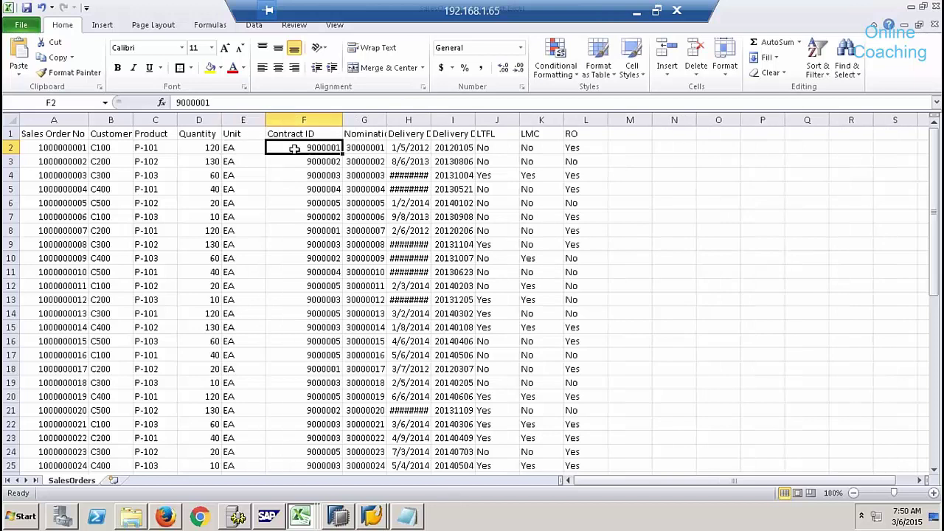
drag(387, 119, 451, 119)
click(426, 146)
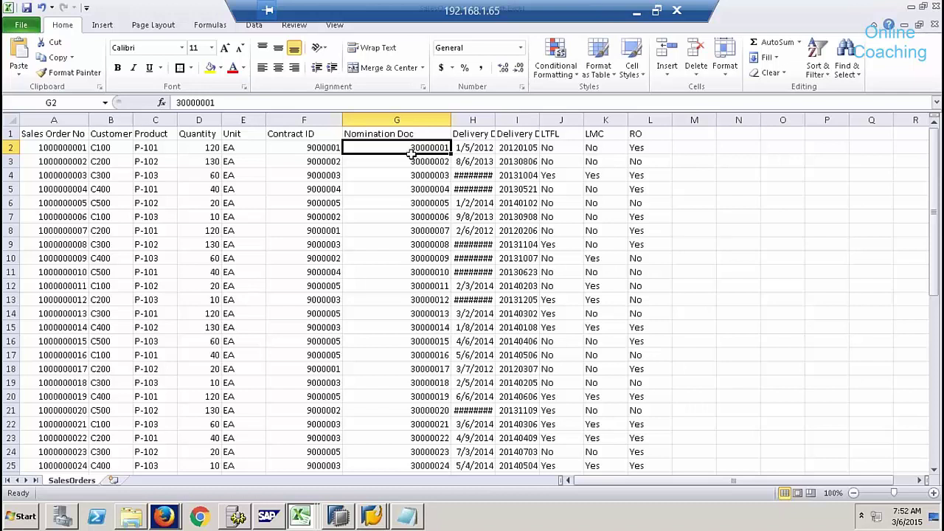
click(59, 148)
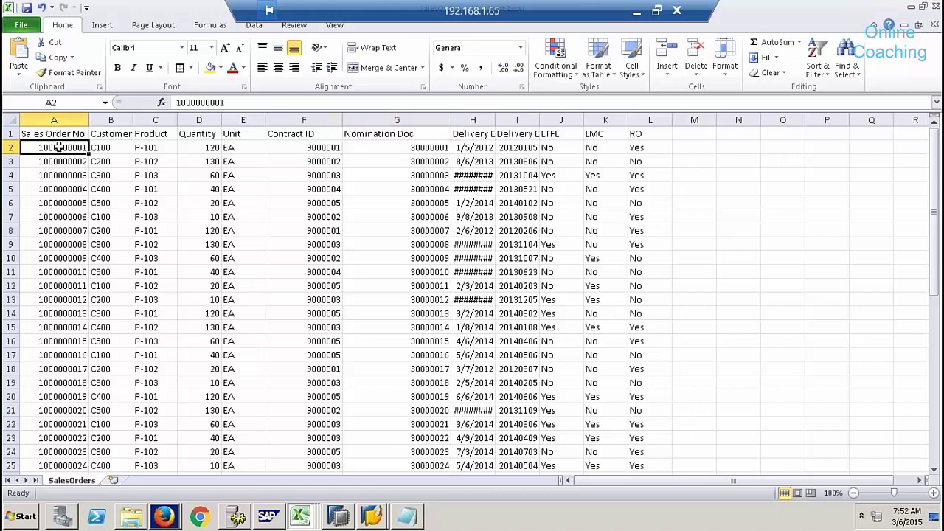
click(311, 147)
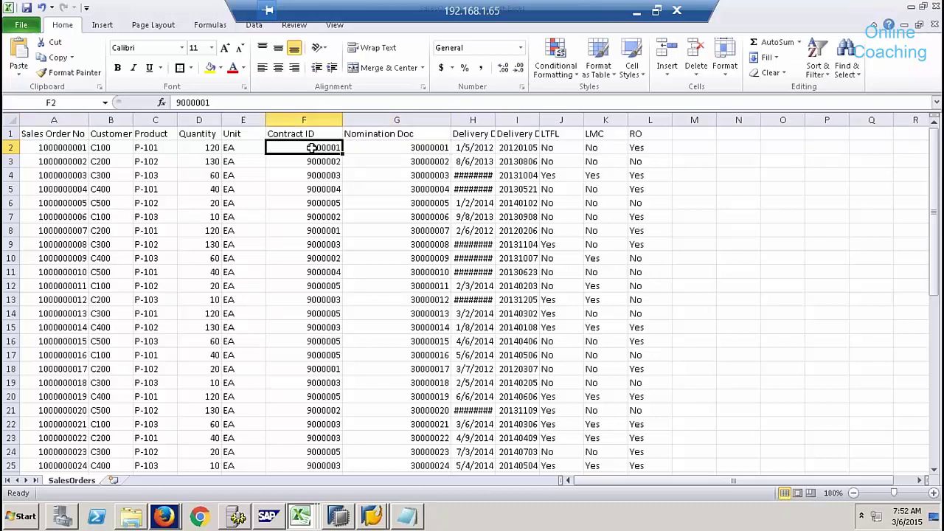
click(399, 147)
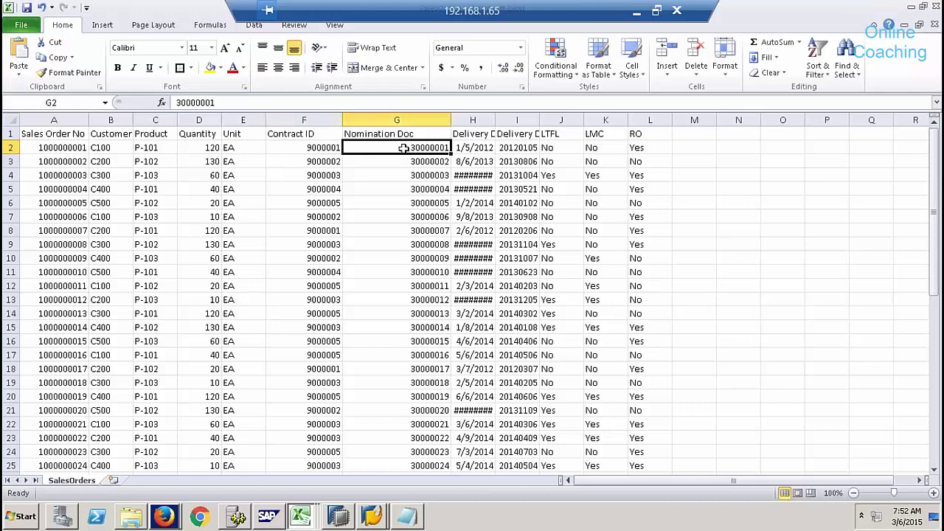
Step: Widen the Delivery Date and SAP-format delivery date columns, and select the LTFL, LMC and RO columns together
double_click(495, 120)
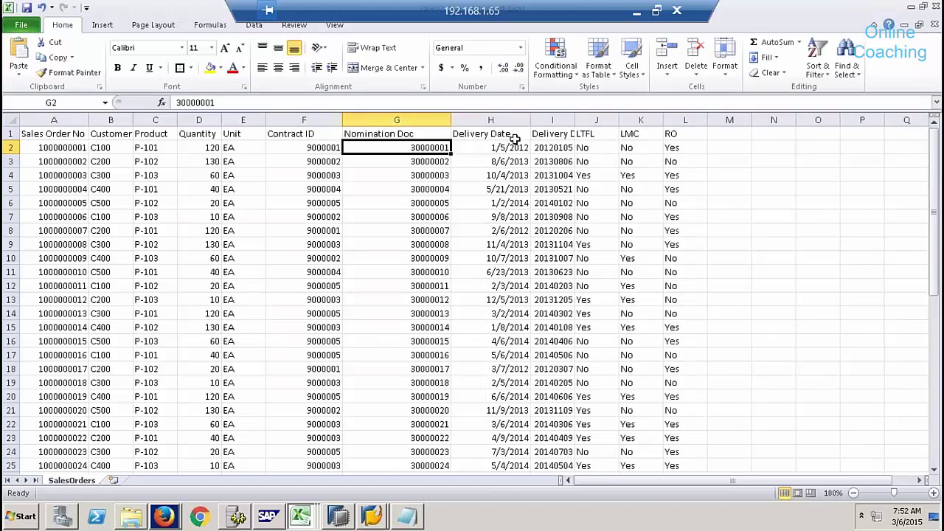
drag(574, 120, 618, 144)
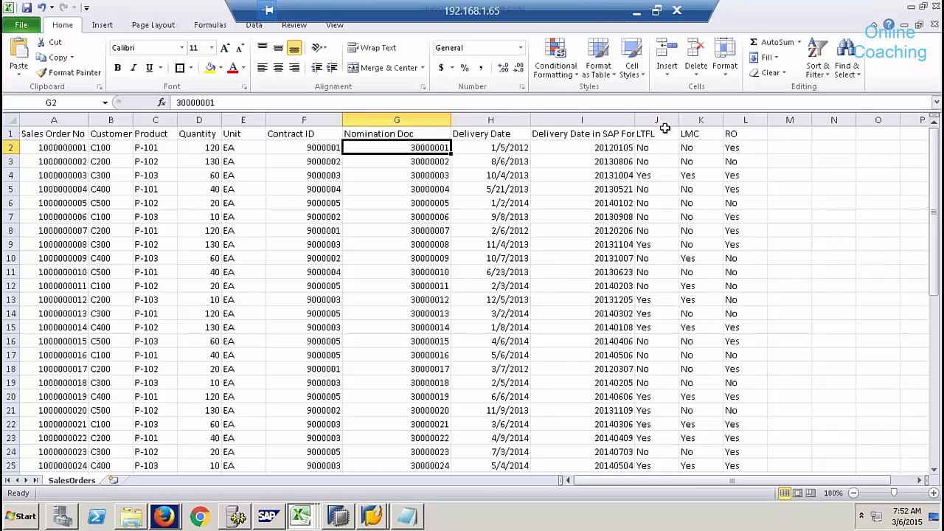
drag(660, 120, 747, 118)
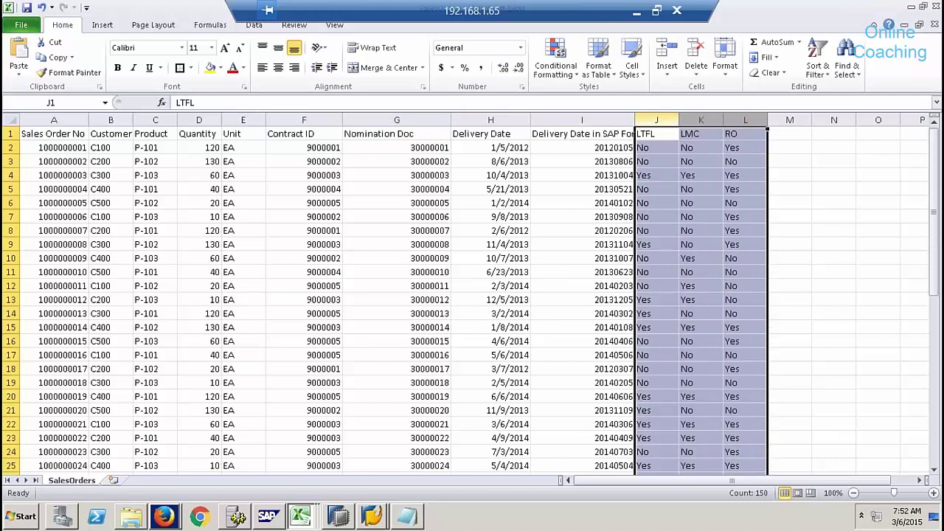
drag(662, 118, 744, 115)
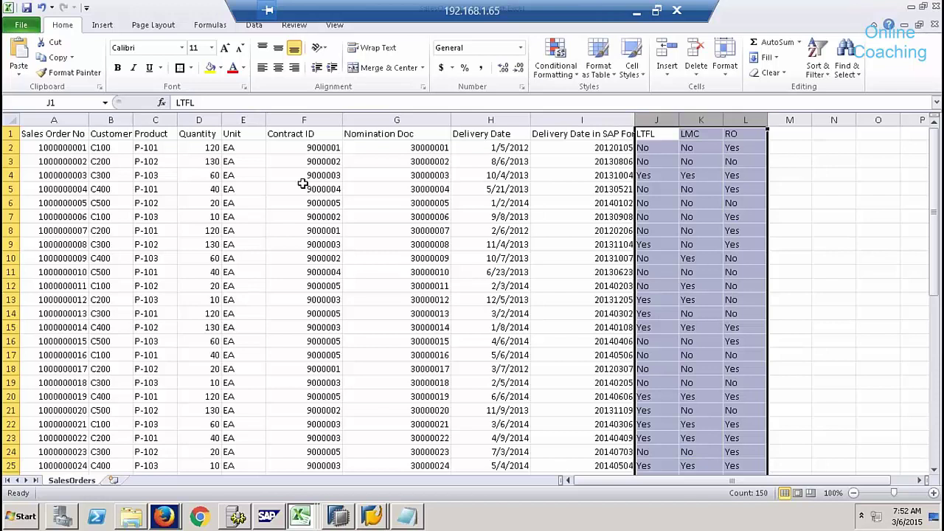
Step: Select the first order's customer entry and open the Customer MD file from the Shell folder
click(118, 147)
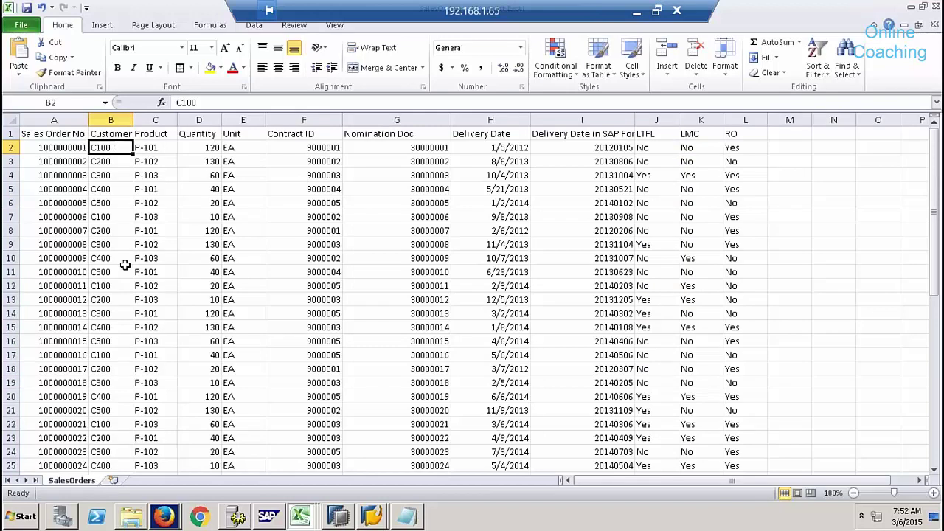
click(139, 519)
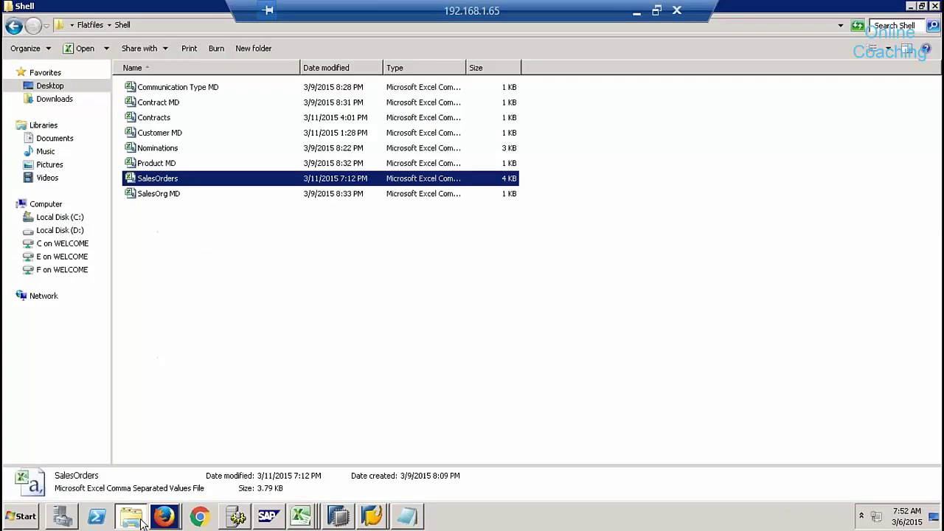
click(218, 253)
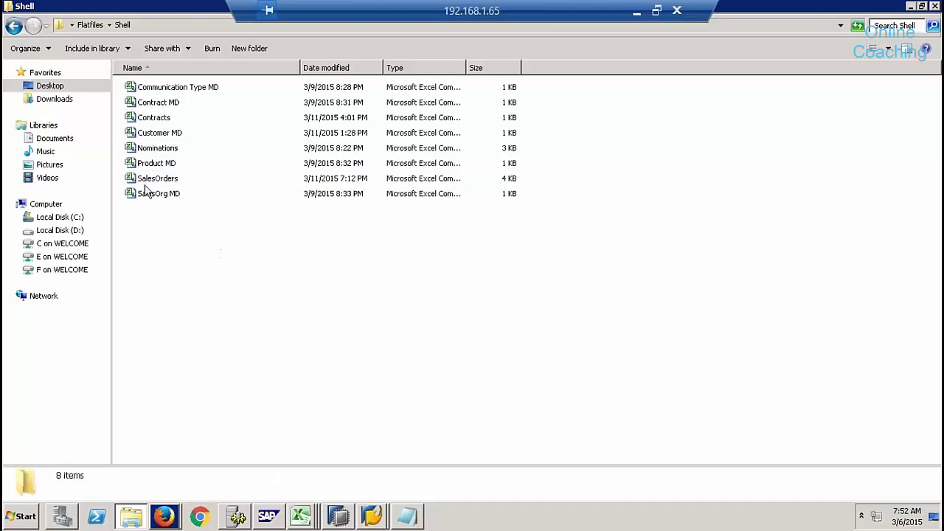
double_click(158, 134)
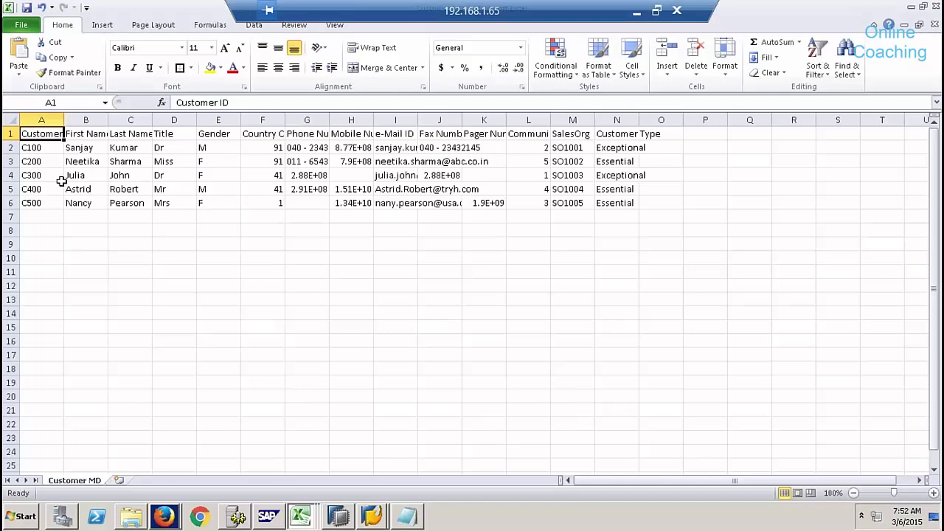
Step: Examine the Customer ID values and the name, title, gender, country code, phone, mobile and e-mail headings in Customer MD
drag(47, 133, 52, 204)
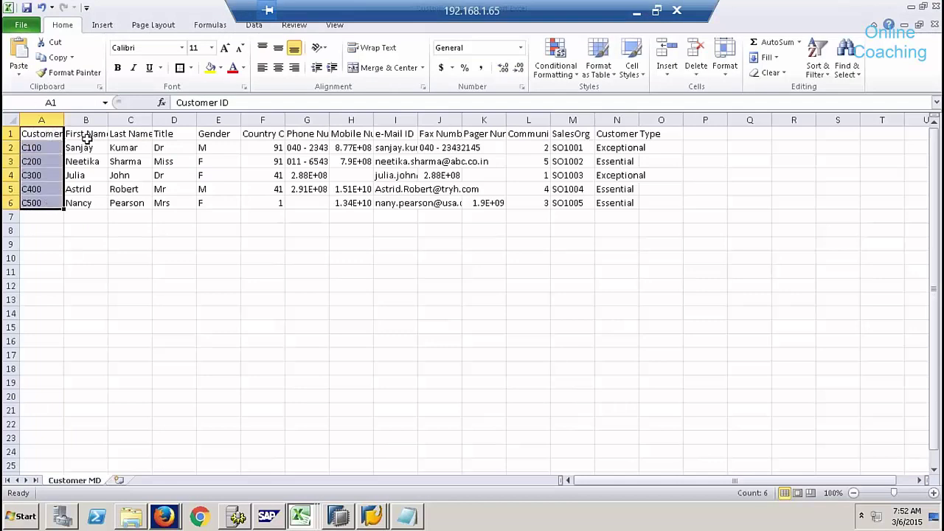
click(86, 135)
click(130, 134)
click(165, 135)
click(214, 134)
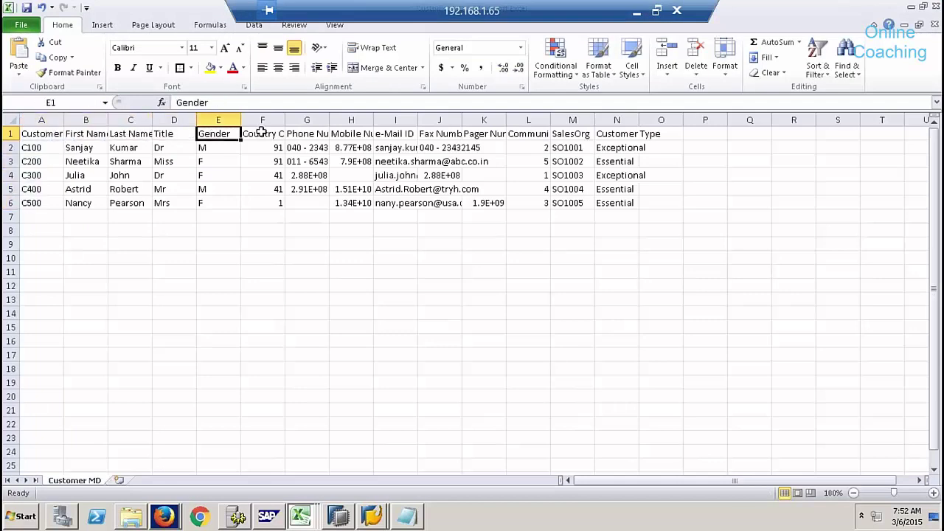
click(263, 135)
click(325, 137)
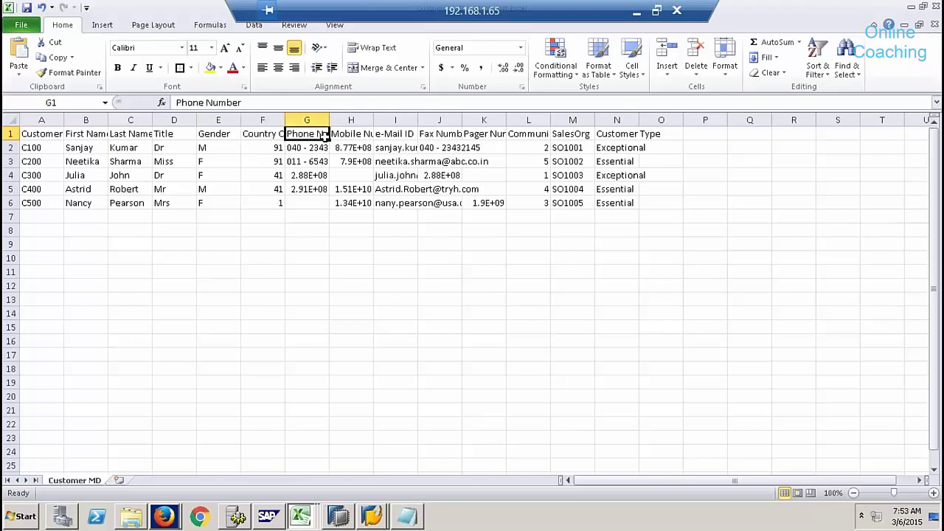
click(352, 136)
click(399, 133)
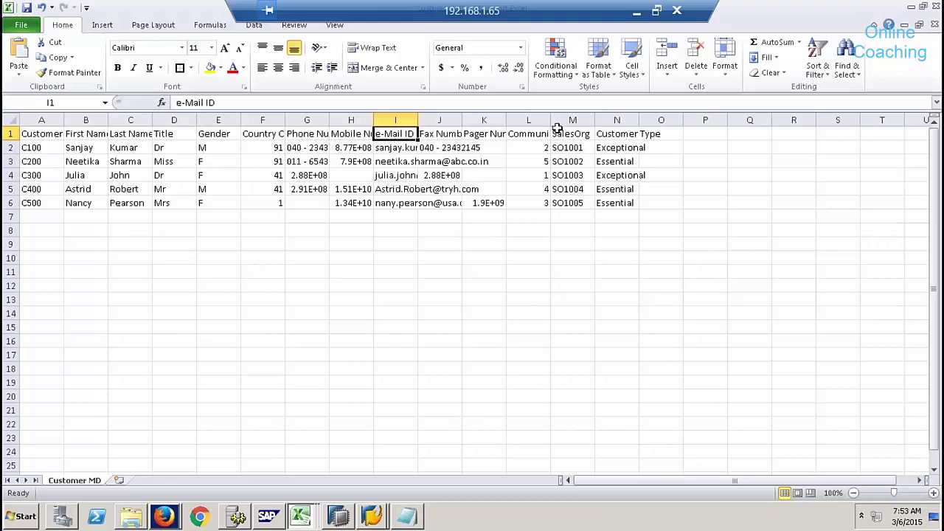
Step: Examine the SalesOrg and Customer Type values assigned to each Customer ID
drag(569, 134, 576, 203)
click(48, 135)
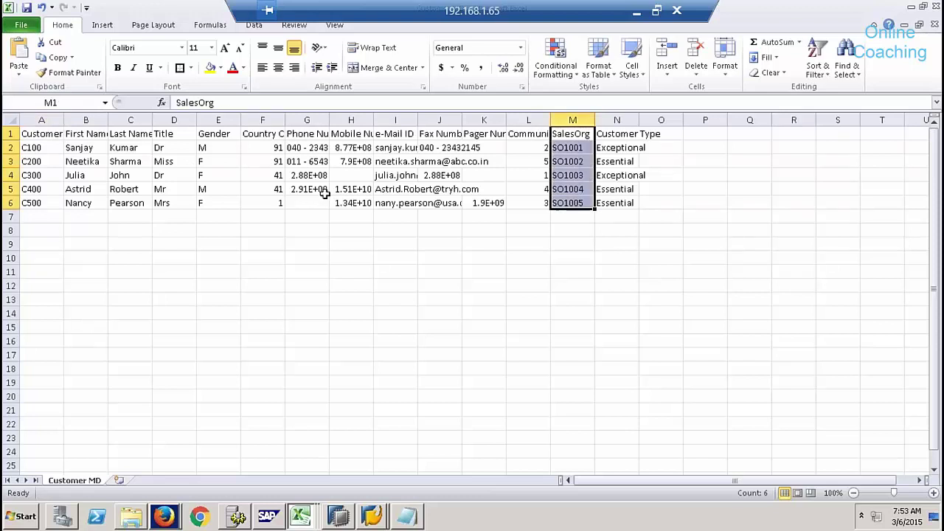
click(45, 135)
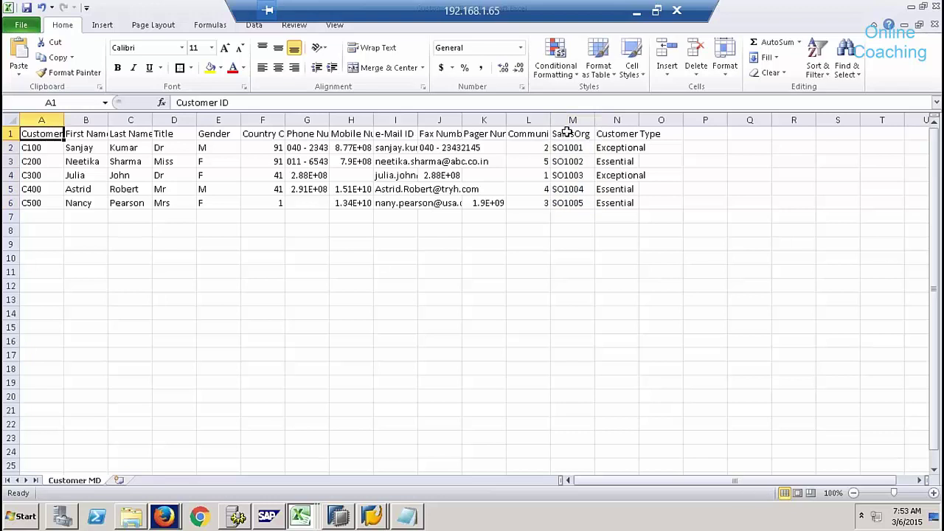
drag(574, 135, 576, 203)
drag(615, 135, 625, 202)
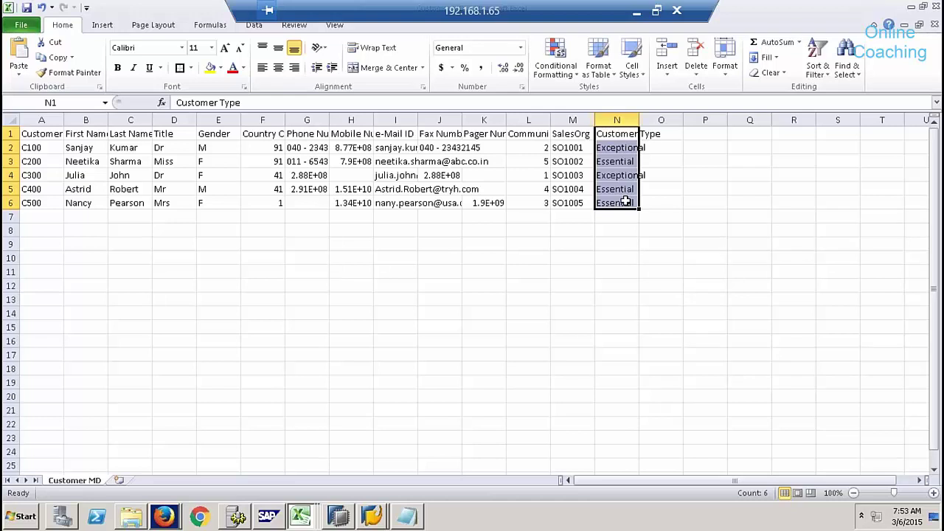
click(54, 121)
Step: Return to the SalesOrders workbook and examine the first order's sales order number and customer entry
click(310, 518)
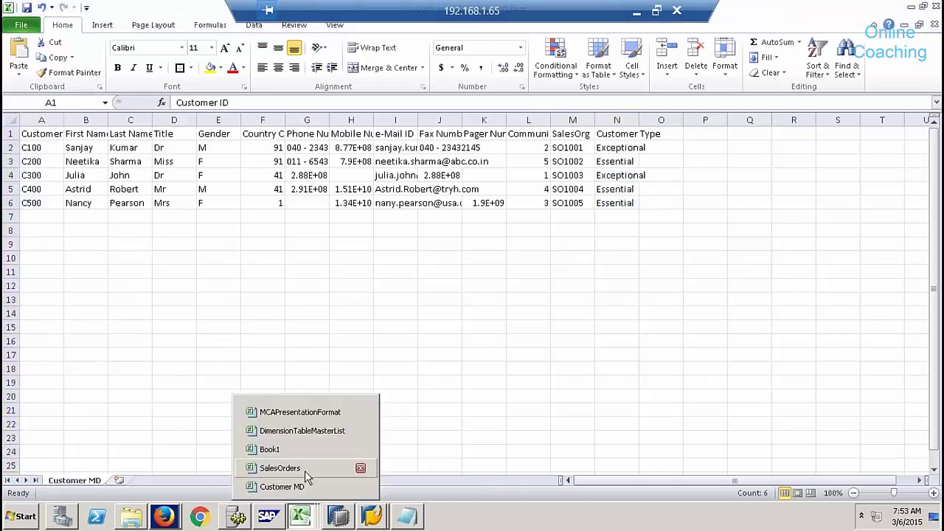
click(310, 469)
click(54, 148)
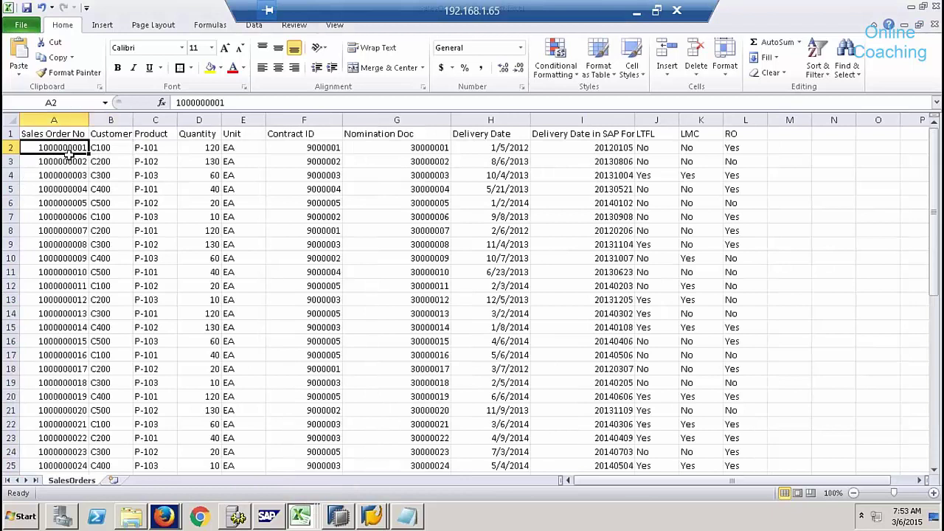
click(107, 147)
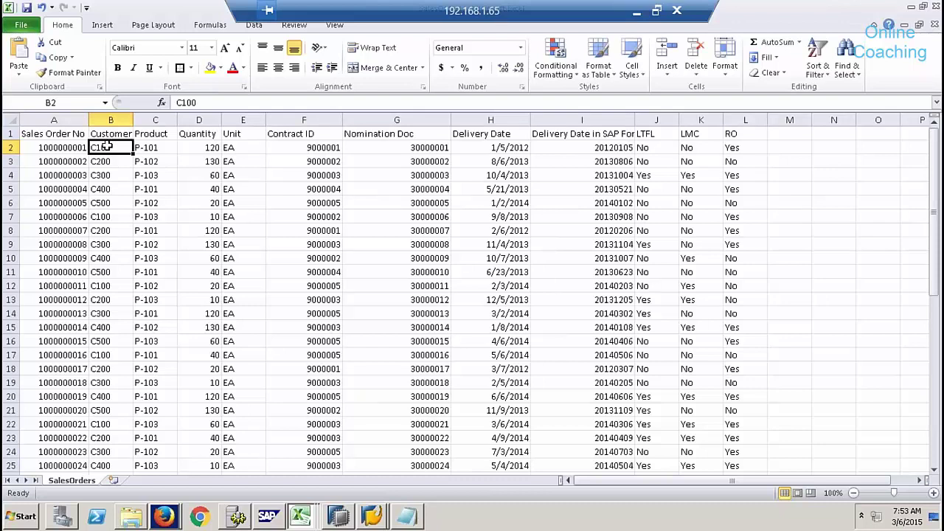
Step: Open the SalesOrg MD file from the Shell folder
click(138, 521)
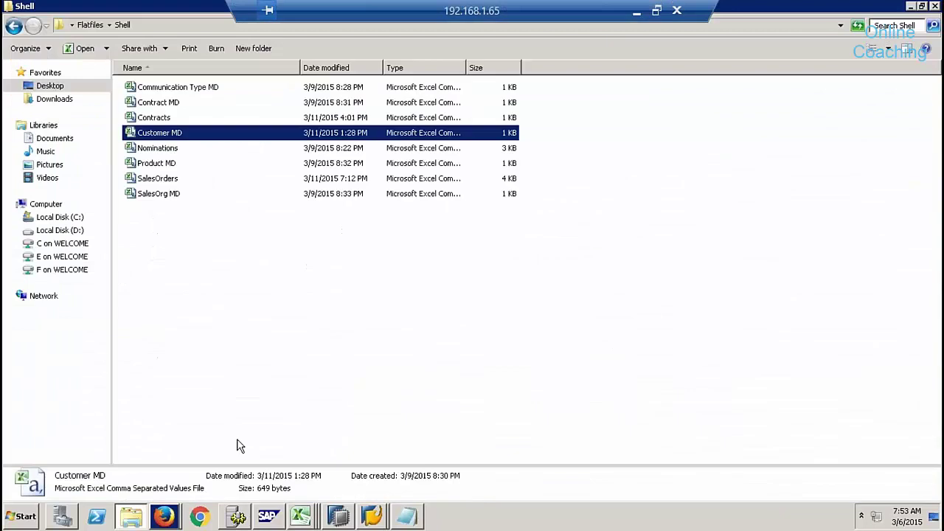
click(216, 262)
click(157, 197)
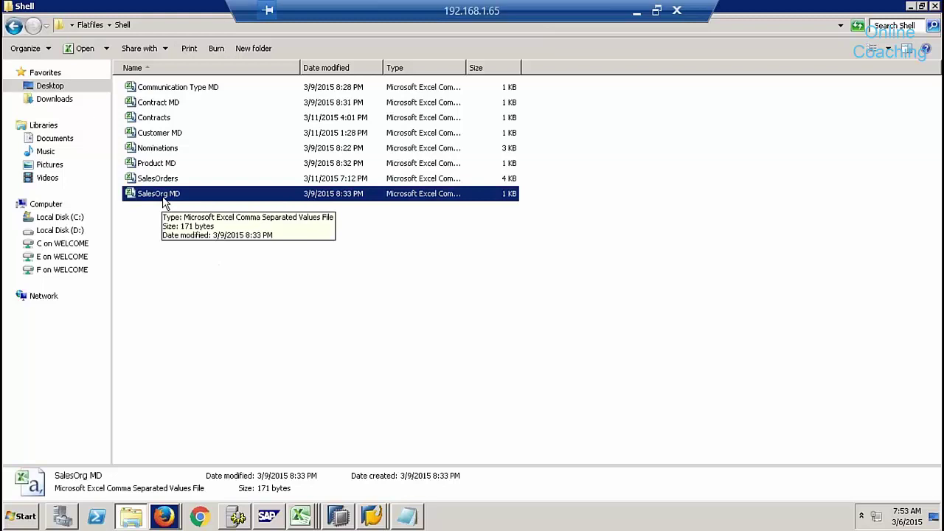
double_click(164, 196)
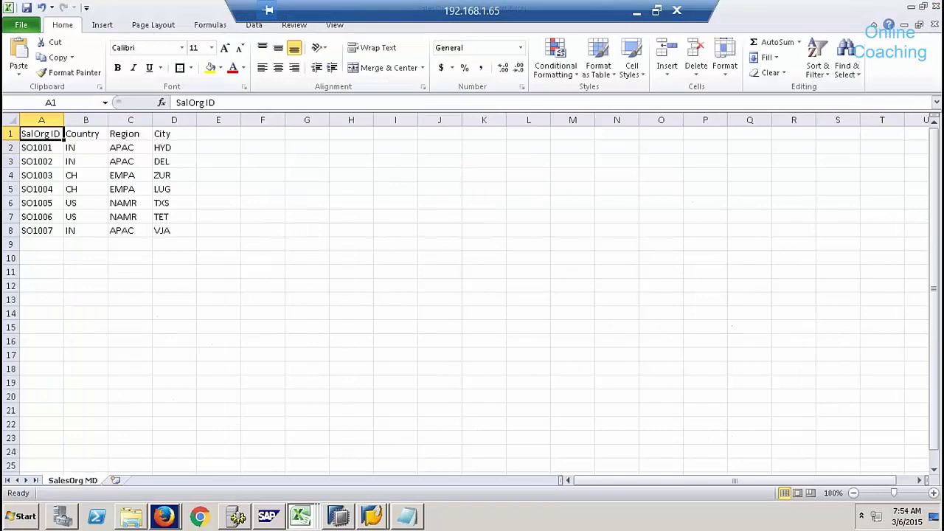
Step: Examine the SalOrg ID, Country, Region and City columns of SalesOrg MD, and return to the SalesOrders workbook
click(42, 120)
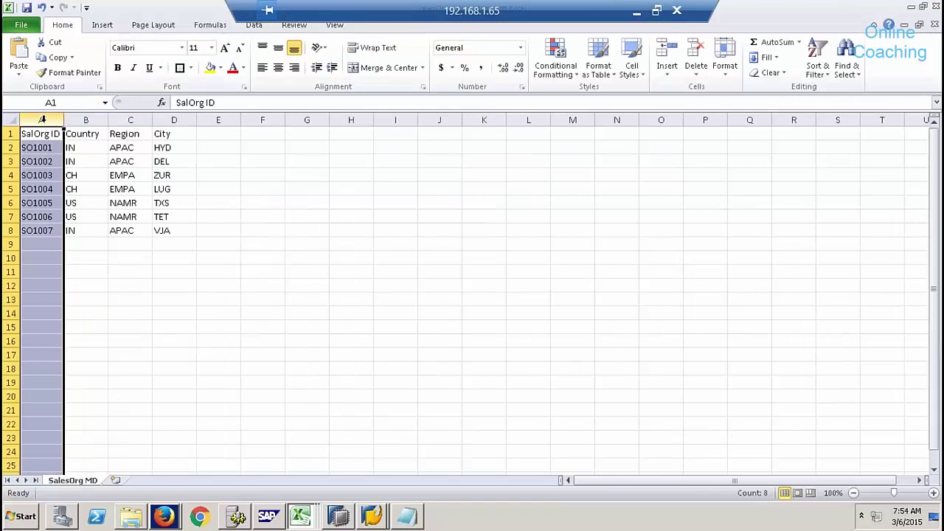
click(86, 119)
click(132, 119)
click(173, 119)
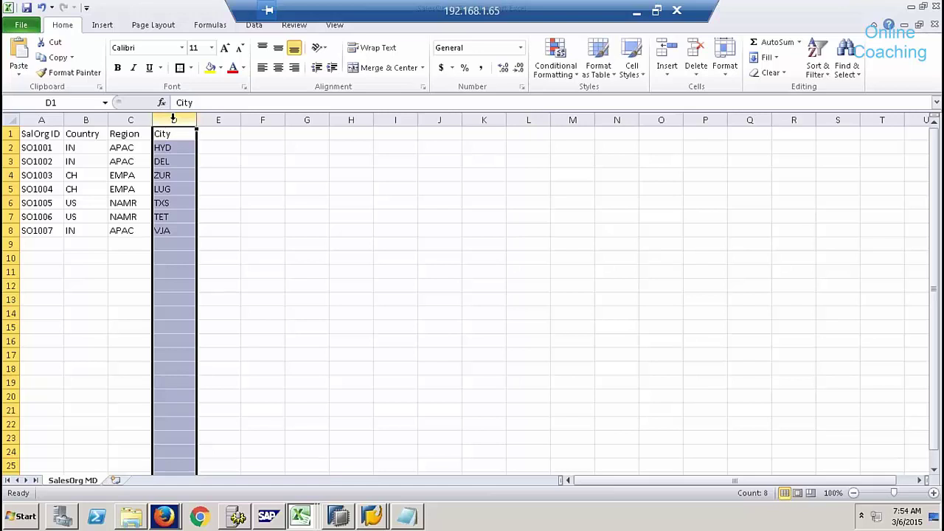
click(300, 517)
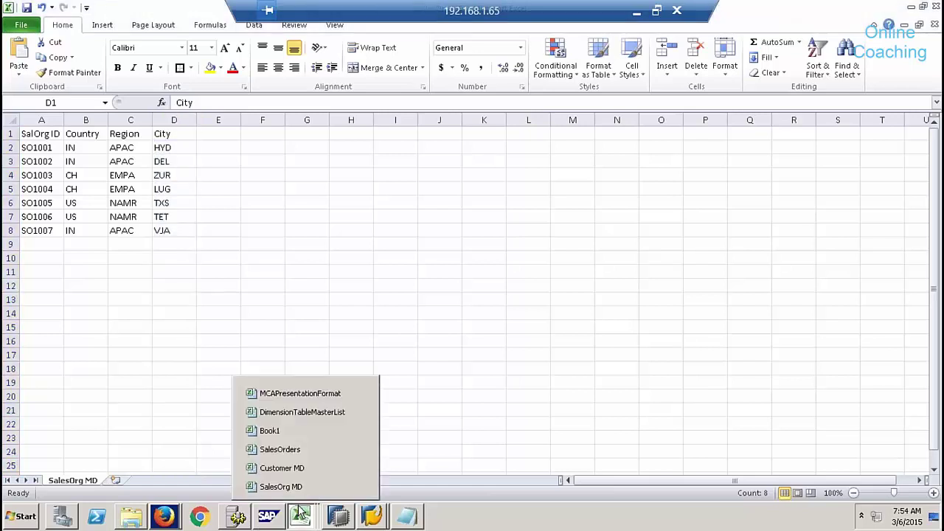
click(293, 449)
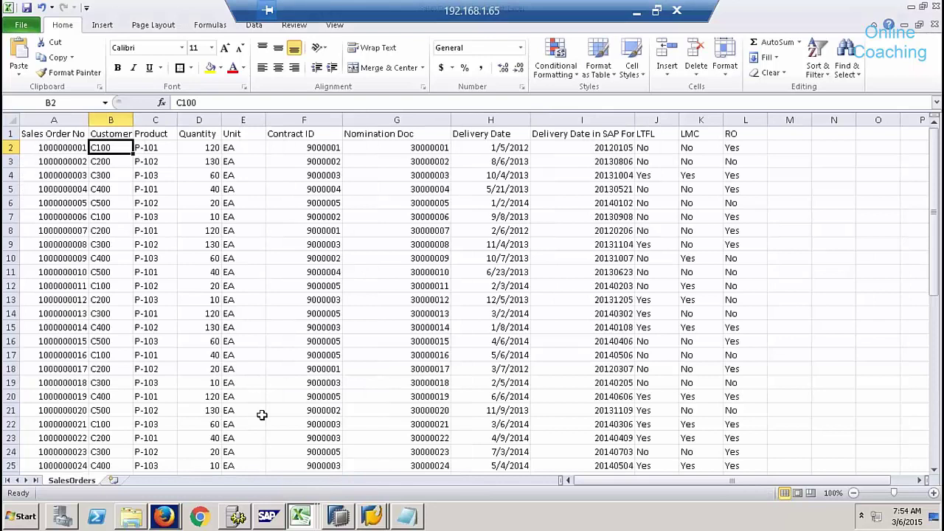
Step: Check the first order's product entry and open the Product MD file from the Shell folder
click(155, 149)
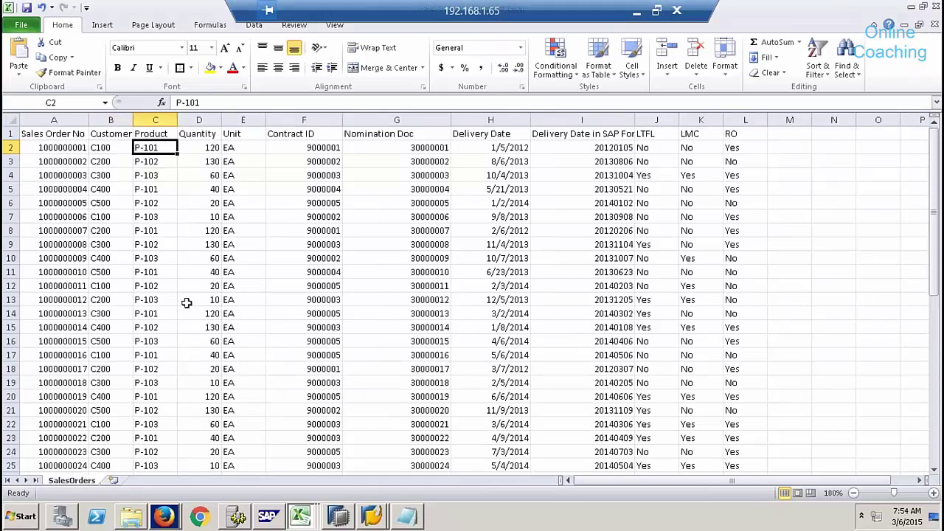
click(132, 520)
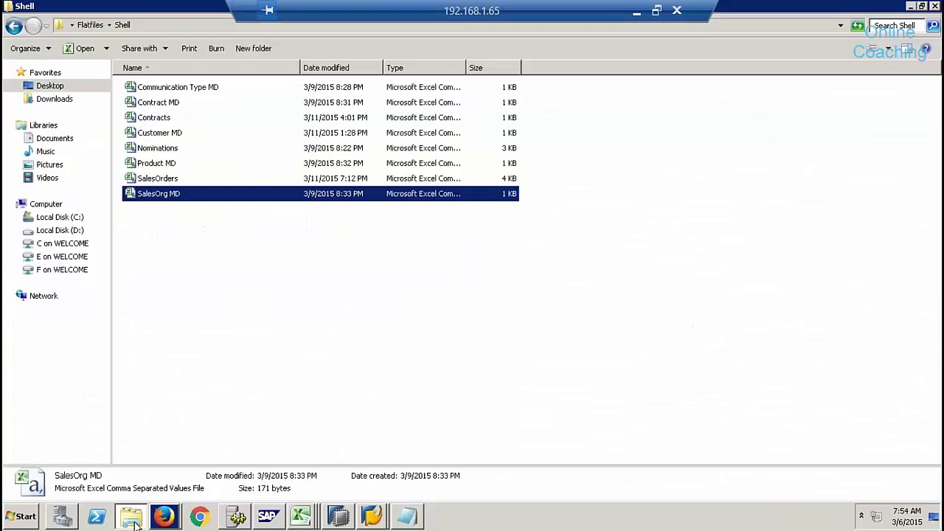
double_click(158, 177)
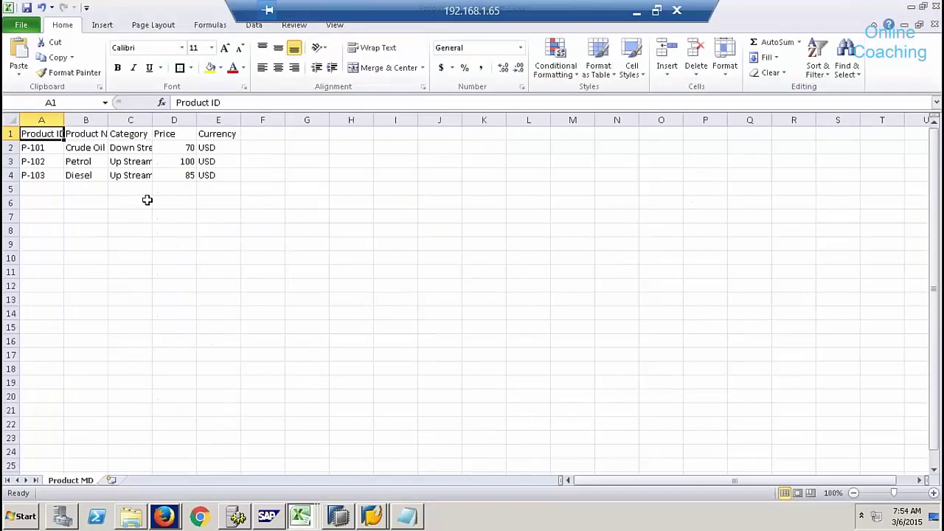
Step: Examine the Product ID, Product Name, Category, Price and Currency columns of Product MD
drag(38, 147, 86, 176)
click(86, 135)
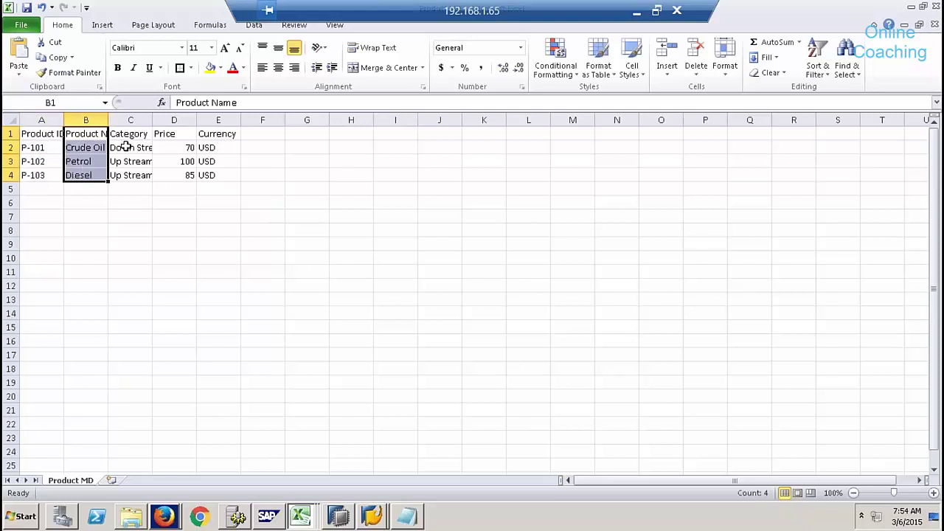
drag(129, 135, 137, 174)
drag(181, 134, 181, 175)
drag(218, 134, 219, 169)
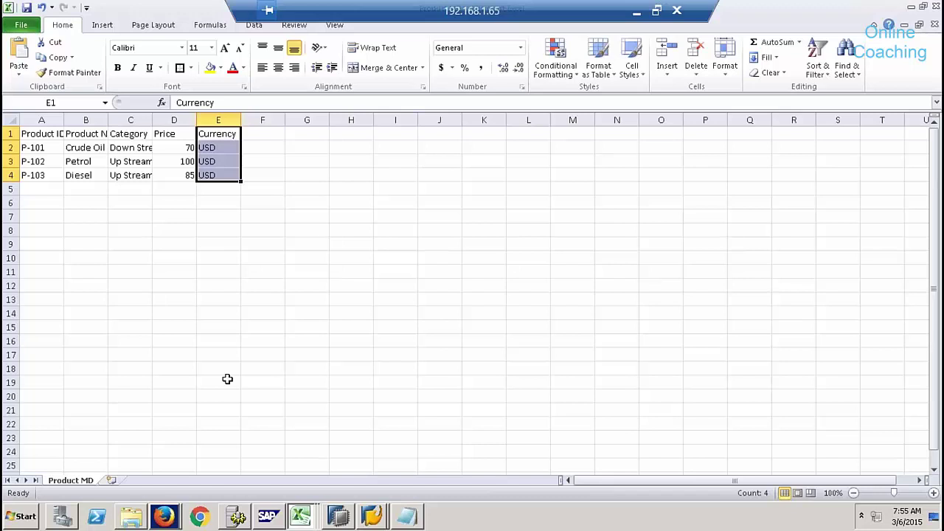
Step: Return to the SalesOrders workbook and examine the first order's Contract ID and the list of sales order numbers
click(132, 519)
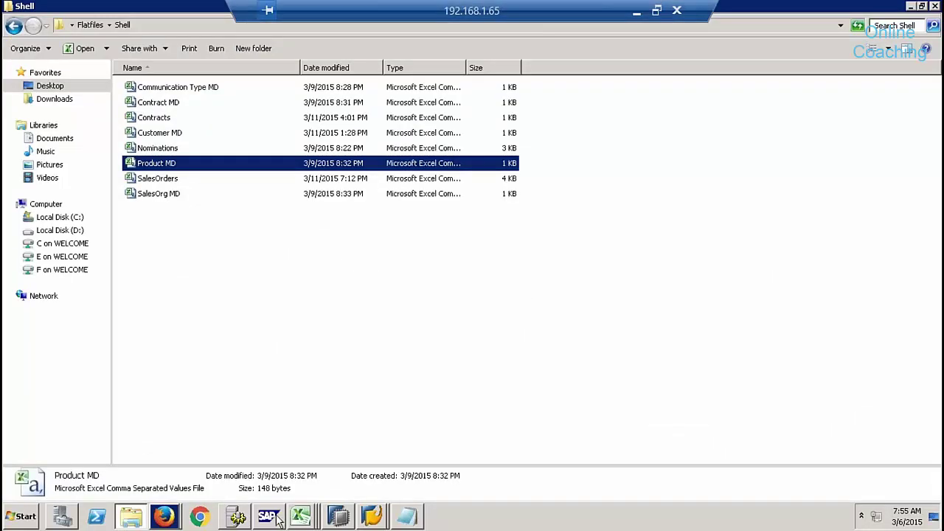
right_click(300, 516)
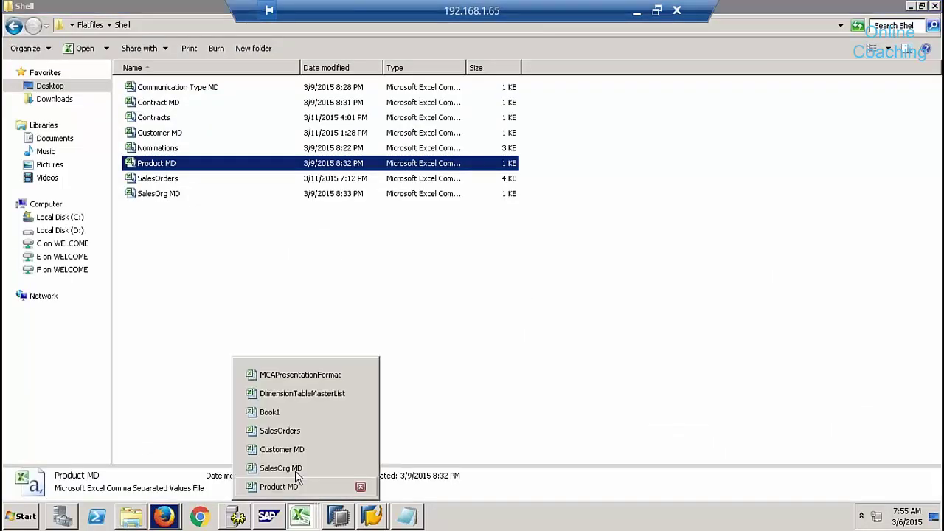
click(299, 434)
click(57, 146)
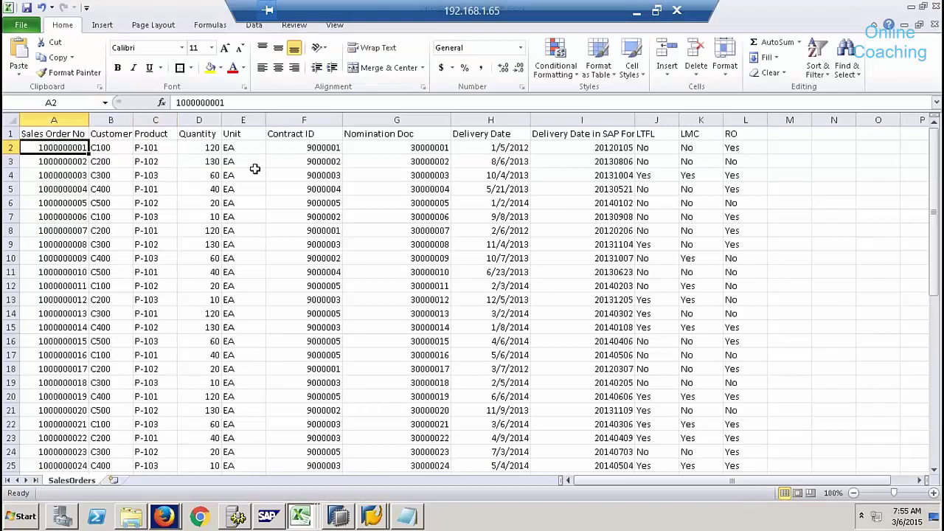
click(323, 147)
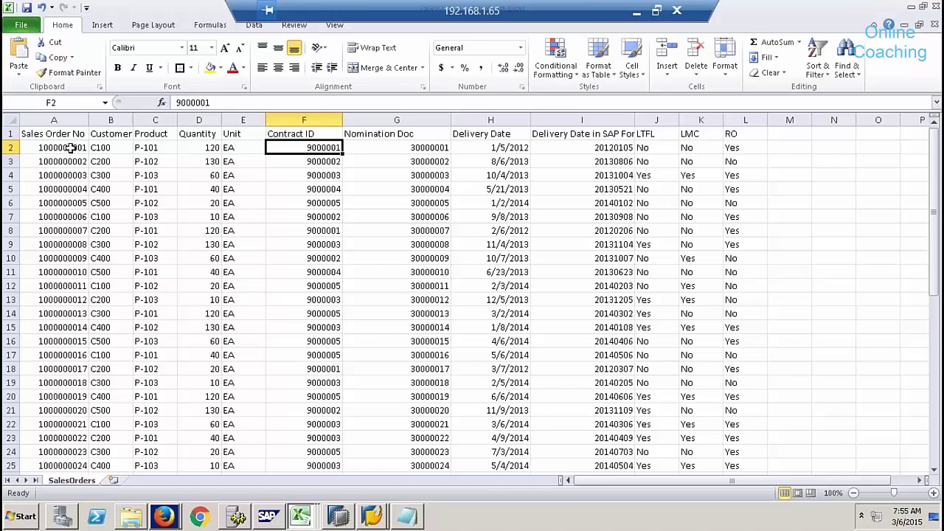
drag(67, 153, 70, 340)
Step: Turn on filtering for the SalesOrders headers and show only the orders with Contract ID 9000001
click(310, 133)
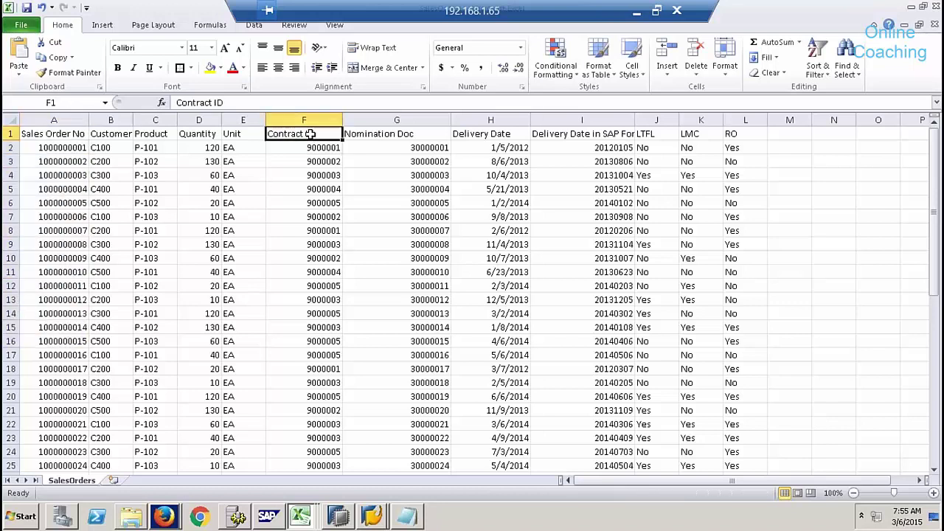
click(254, 25)
click(361, 65)
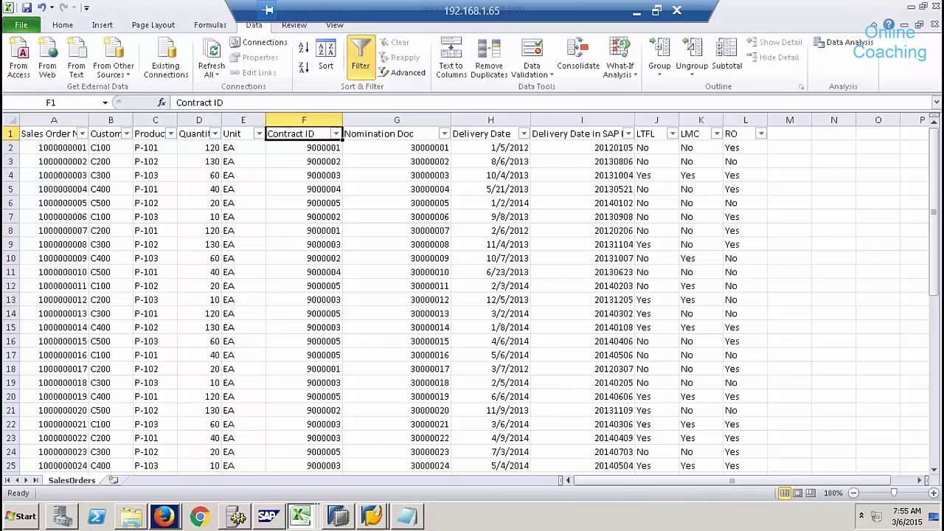
click(335, 133)
click(198, 260)
click(198, 271)
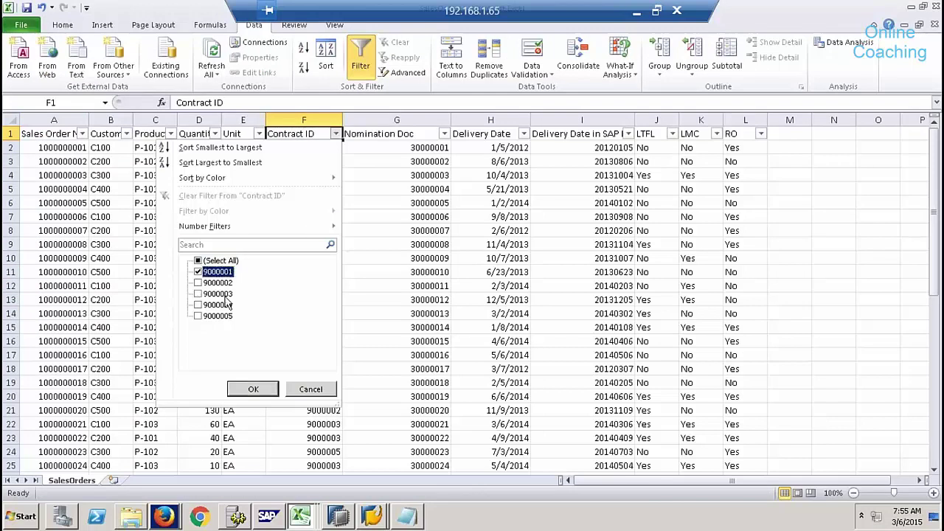
click(253, 389)
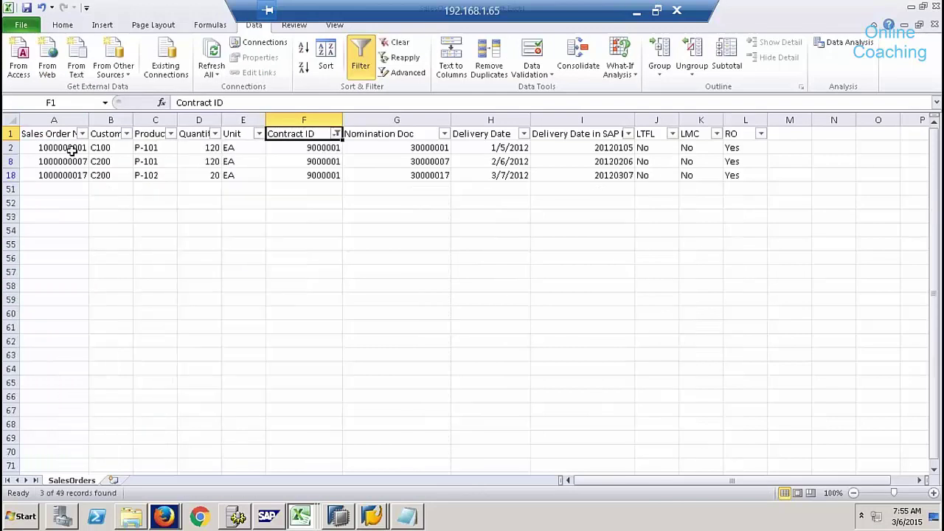
Step: Compare the sales order numbers and Contract IDs of the filtered rows, and restore all contracts in the Contract ID filter
drag(74, 148, 74, 176)
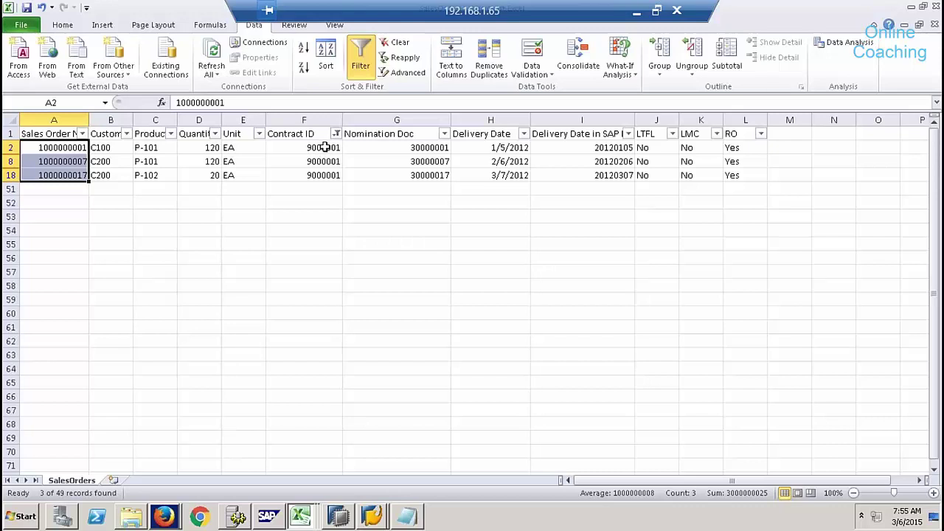
drag(322, 147, 326, 176)
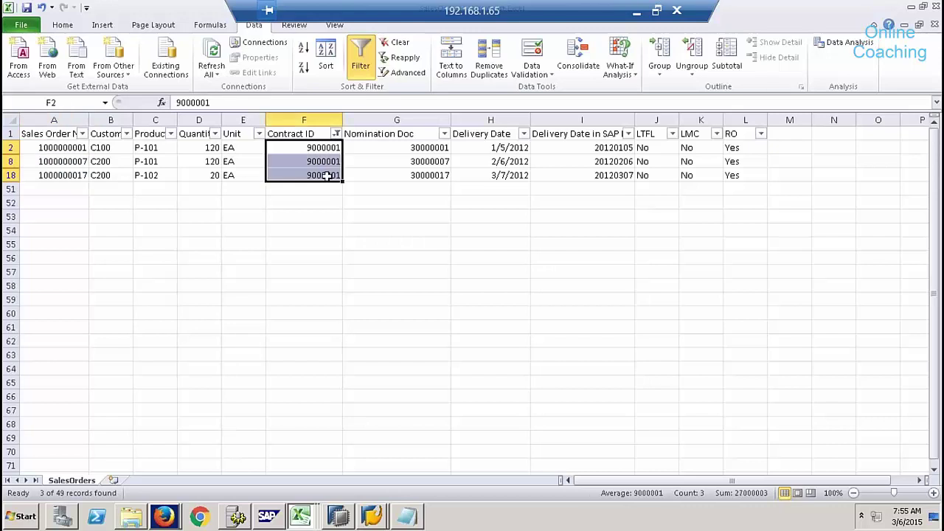
click(337, 134)
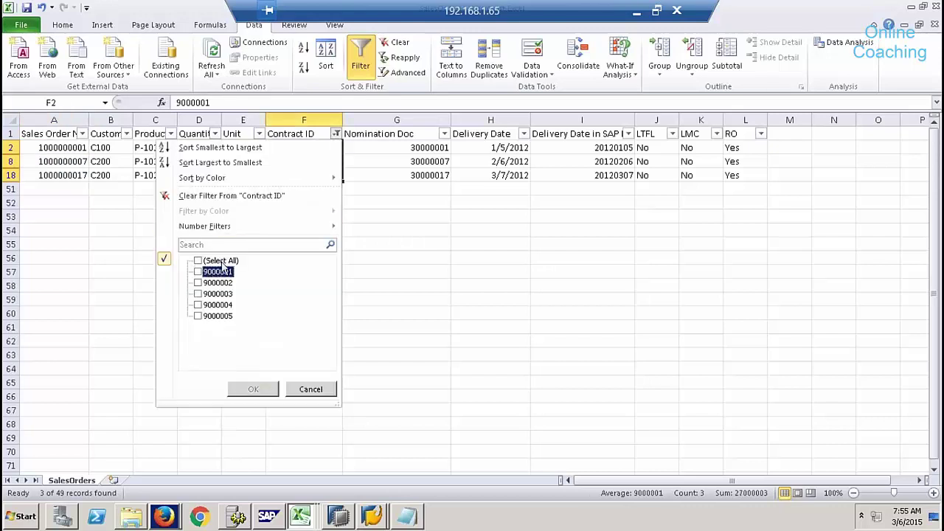
click(214, 260)
click(254, 389)
click(65, 147)
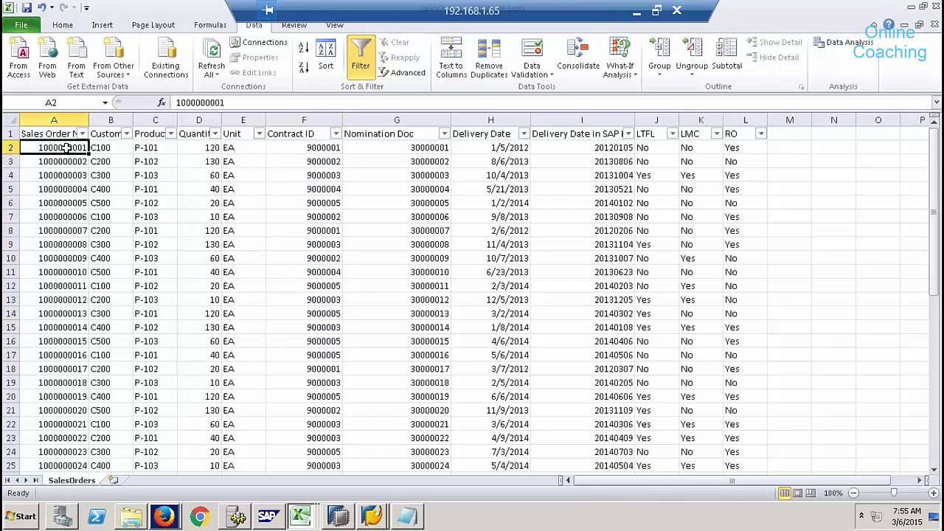
click(132, 518)
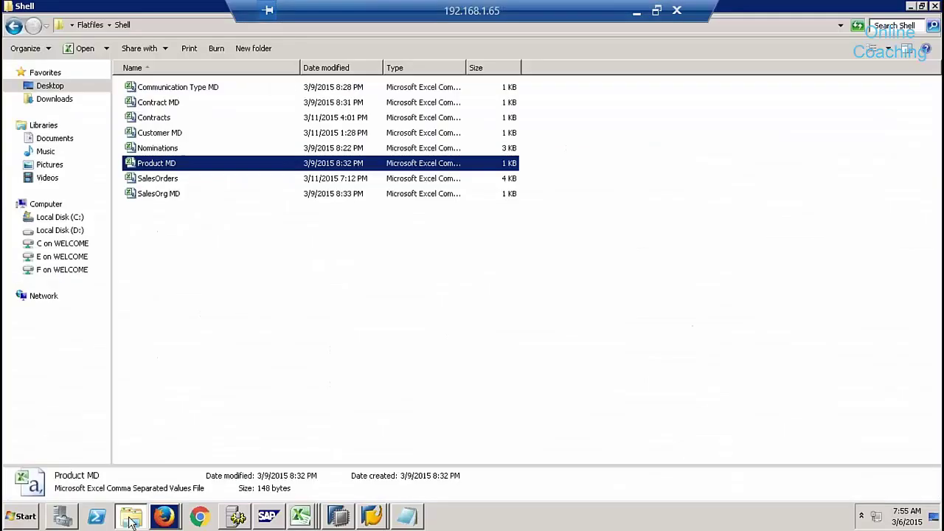
click(199, 246)
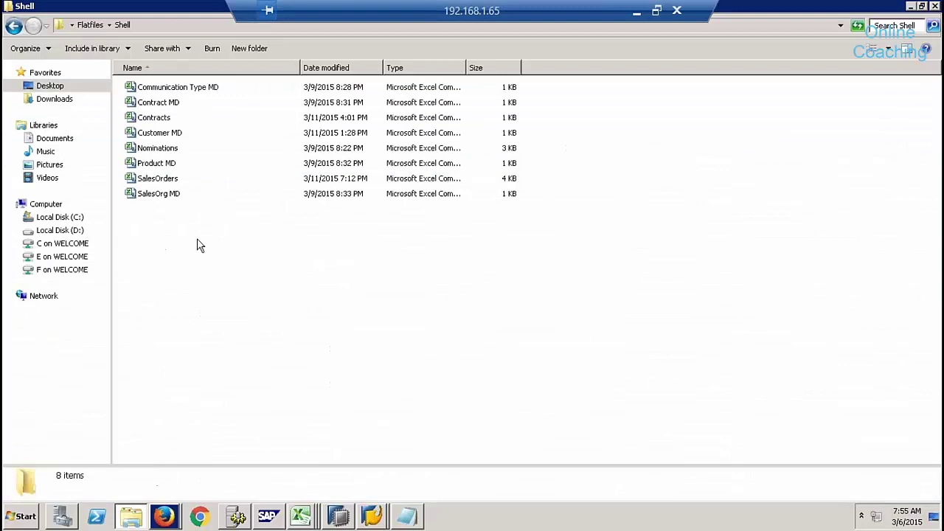
double_click(158, 118)
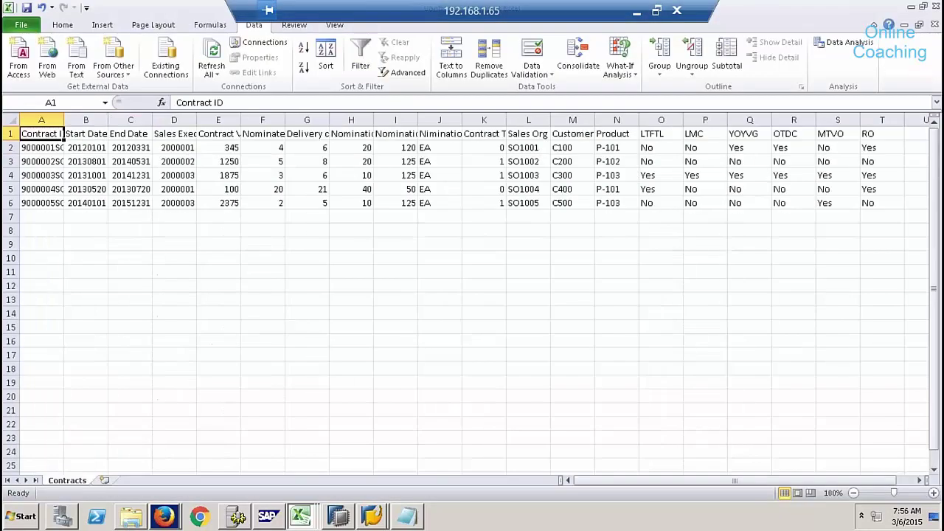
click(133, 521)
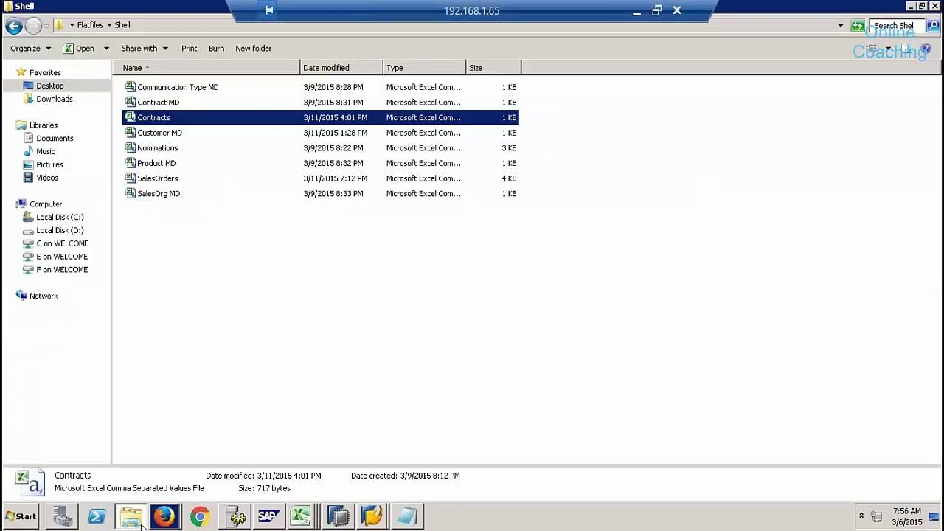
click(302, 518)
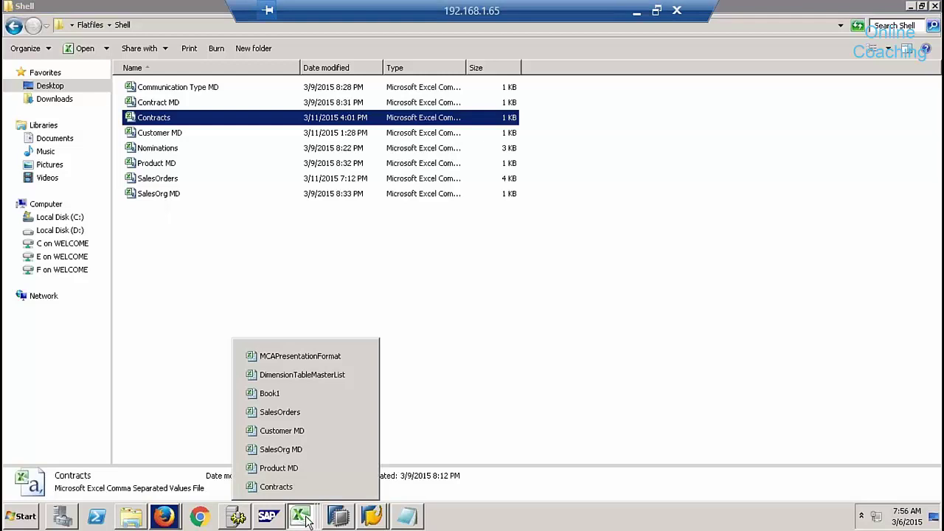
click(359, 487)
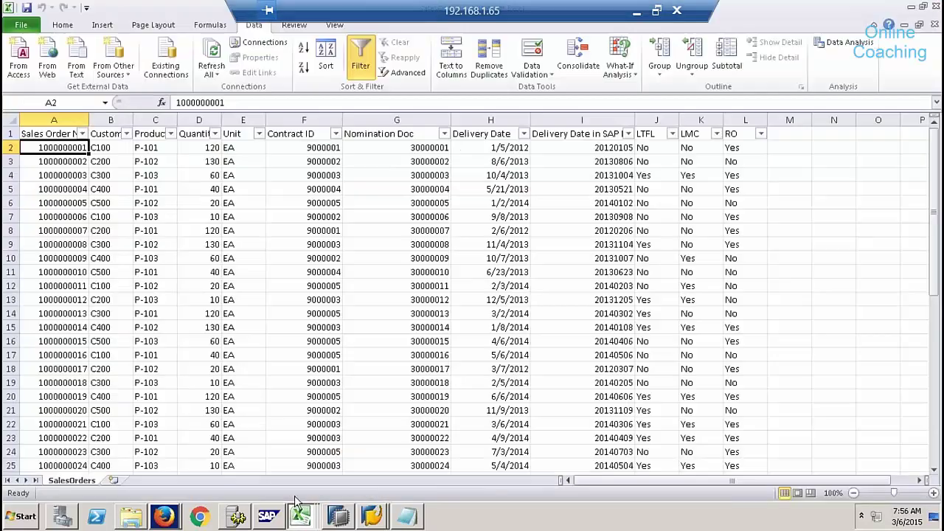
Step: Open the Contract MD file from the Shell folder to check its contract type descriptions, and close it
click(131, 517)
double_click(173, 102)
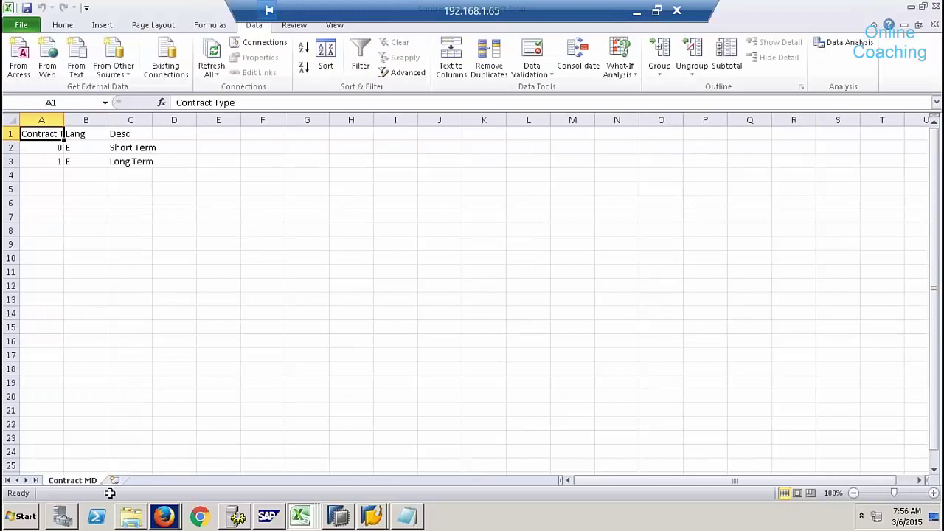
click(138, 517)
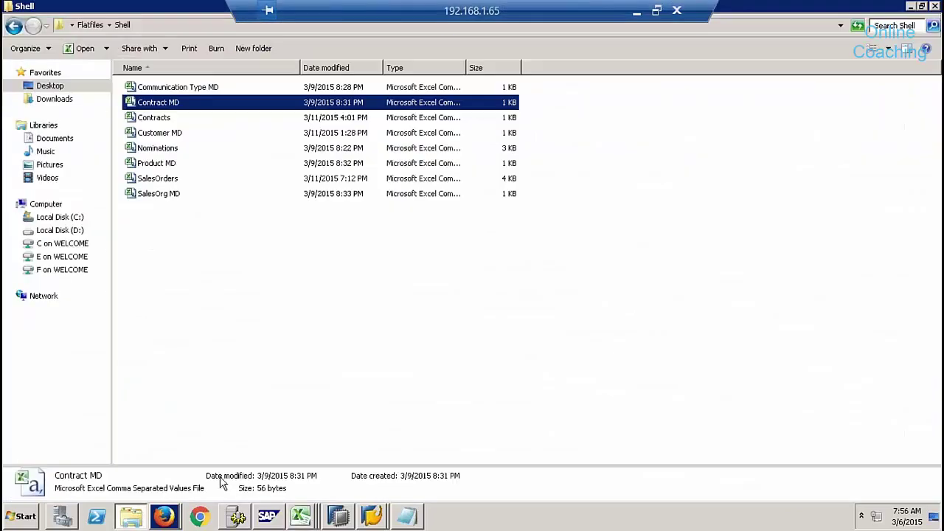
right_click(301, 516)
click(360, 487)
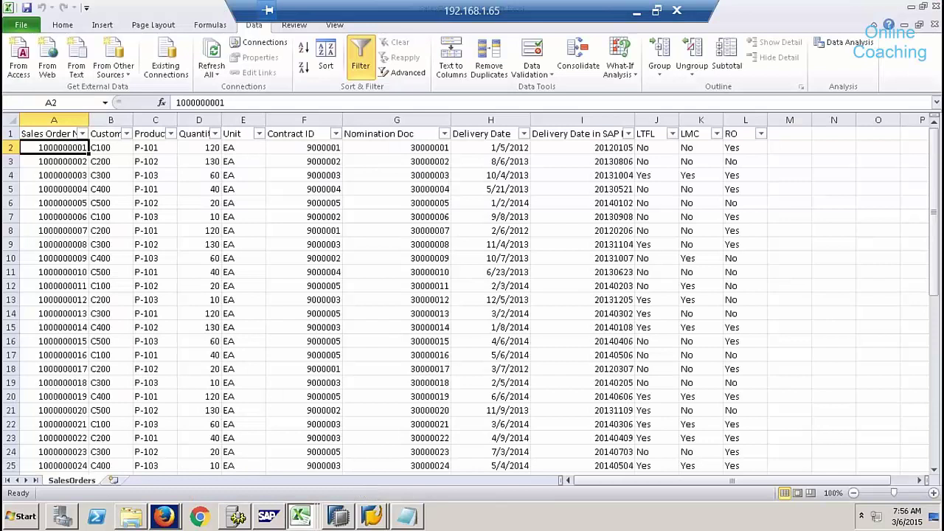
Step: Open the Contracts file from the Shell folder and widen the Contract ID column to show the full IDs
click(132, 517)
double_click(158, 118)
drag(64, 119, 138, 120)
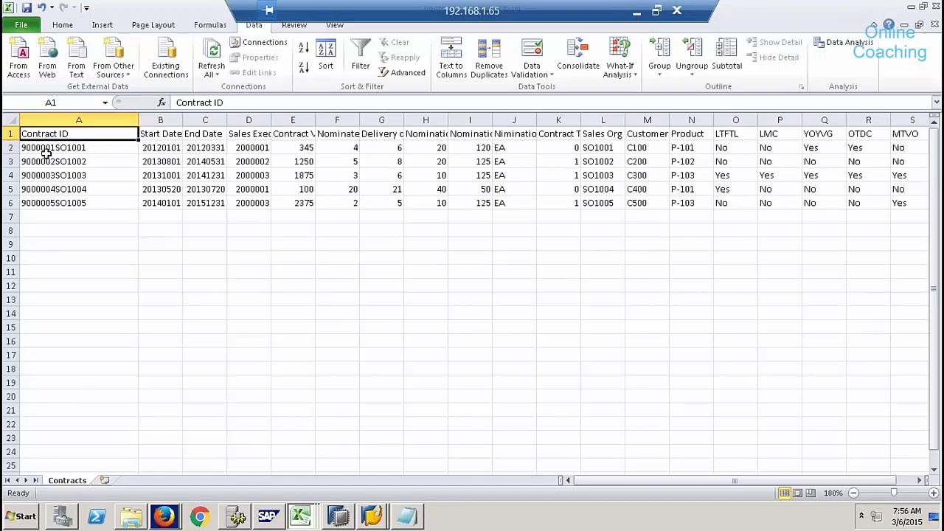
Step: Examine the sales organization part SO1001 within the first Contract ID, and the Start Date and End Date headers
double_click(57, 147)
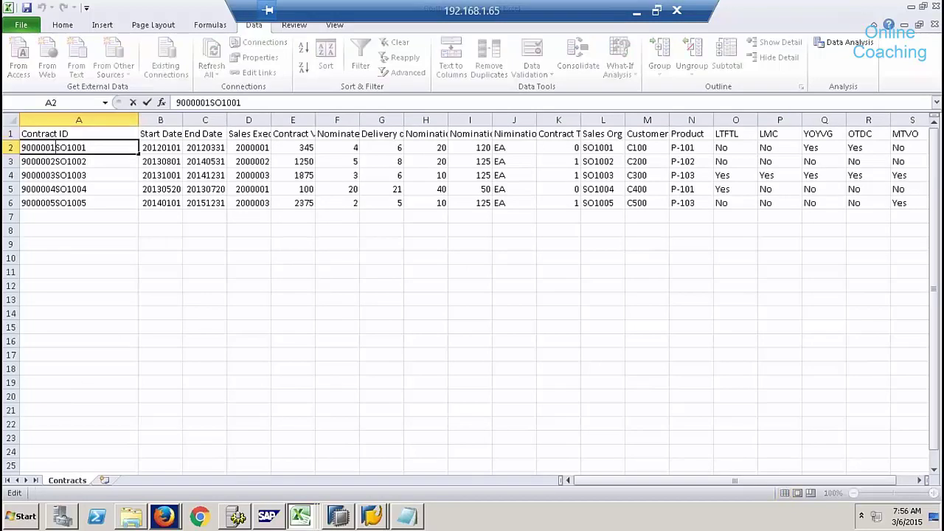
drag(57, 148, 102, 149)
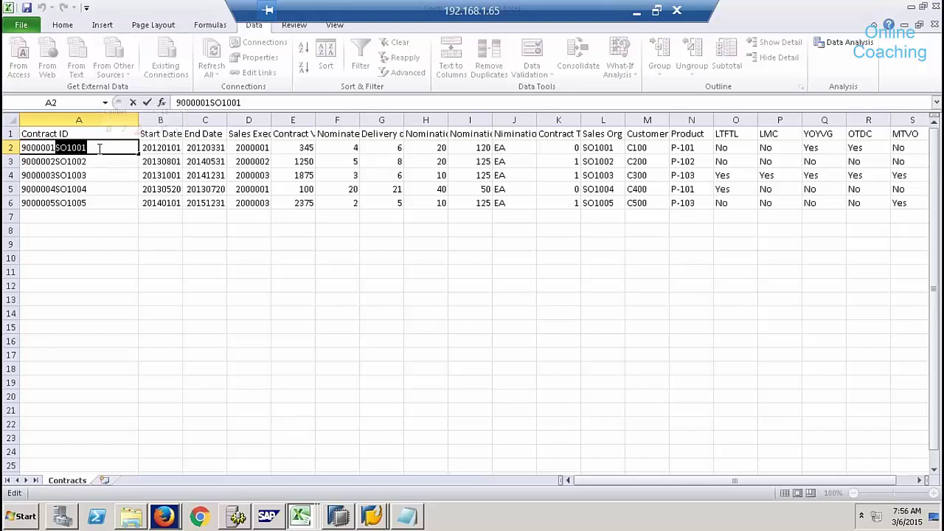
click(171, 229)
click(175, 133)
key(Right)
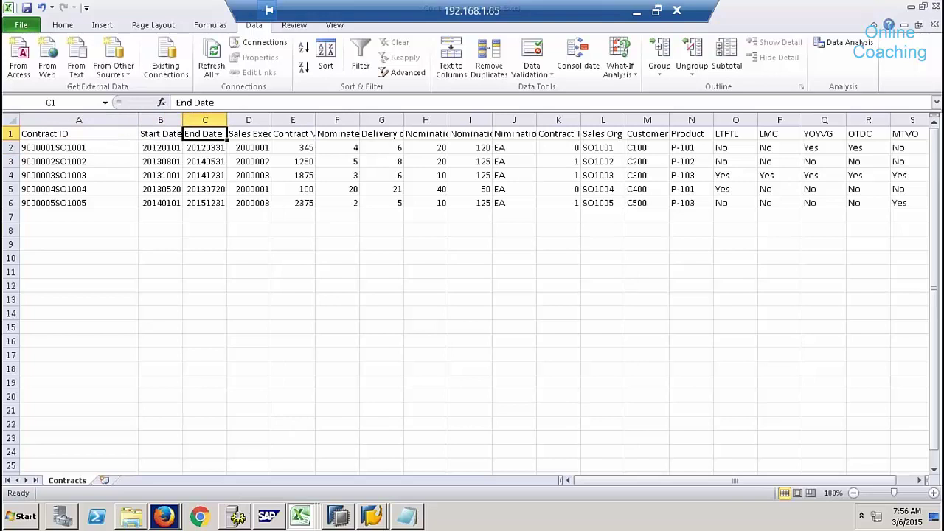
Step: Widen the Sales Executive and Contract Volume columns and highlight the values listed in each
drag(271, 120, 269, 209)
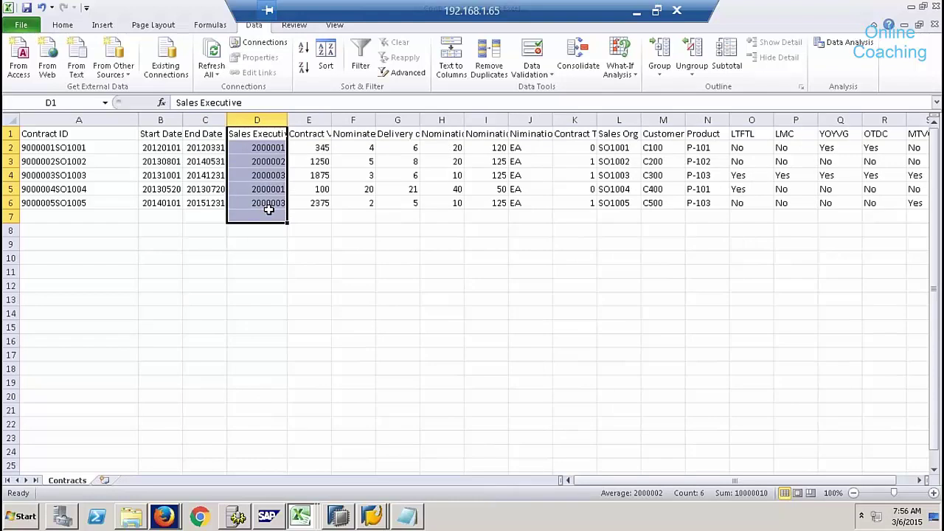
click(323, 132)
drag(334, 120, 345, 204)
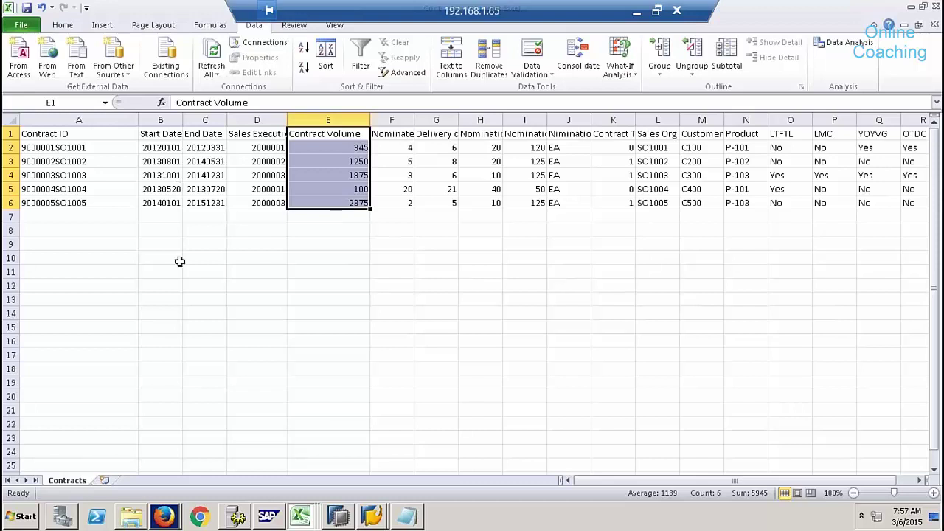
Step: Examine the start and end dates of the third contract in the Contracts sheet
click(166, 178)
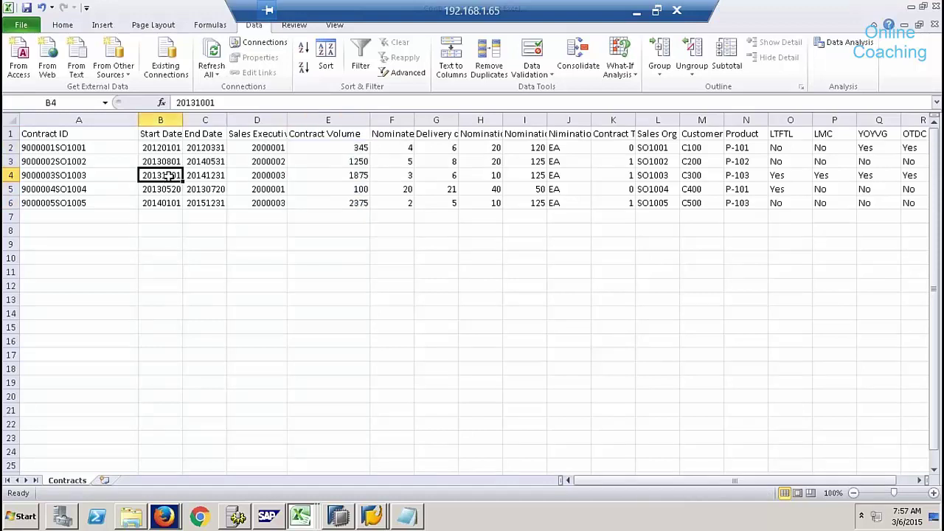
click(210, 177)
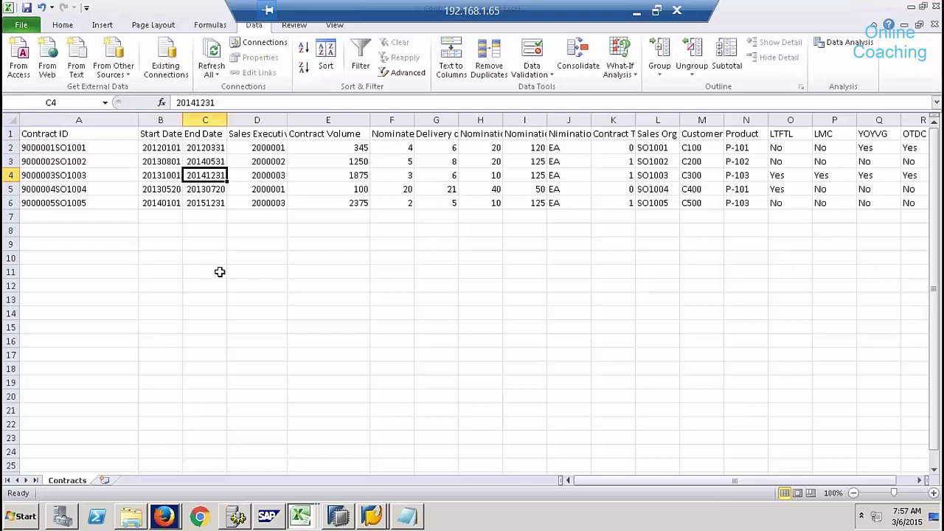
drag(166, 177, 207, 176)
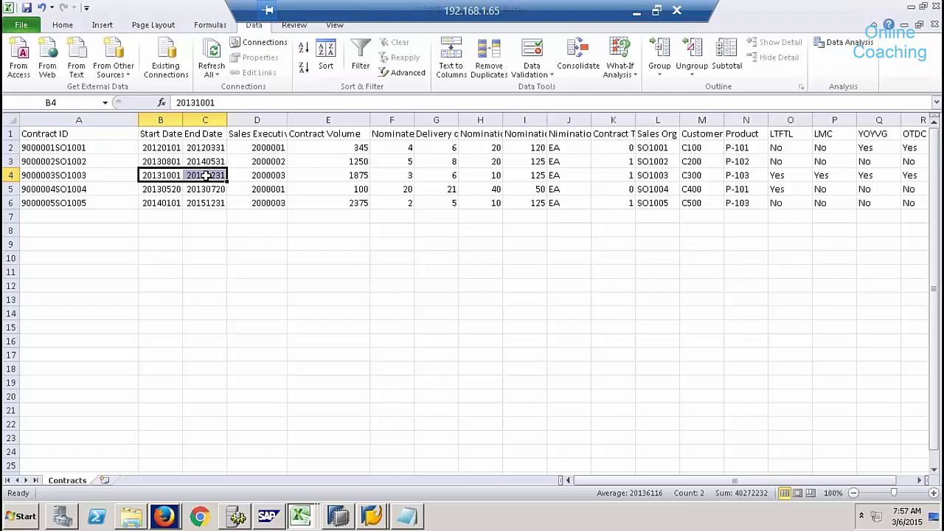
Step: Check the third contract's volume, then widen the Nominated Day column and examine its values in the Contracts sheet
click(362, 177)
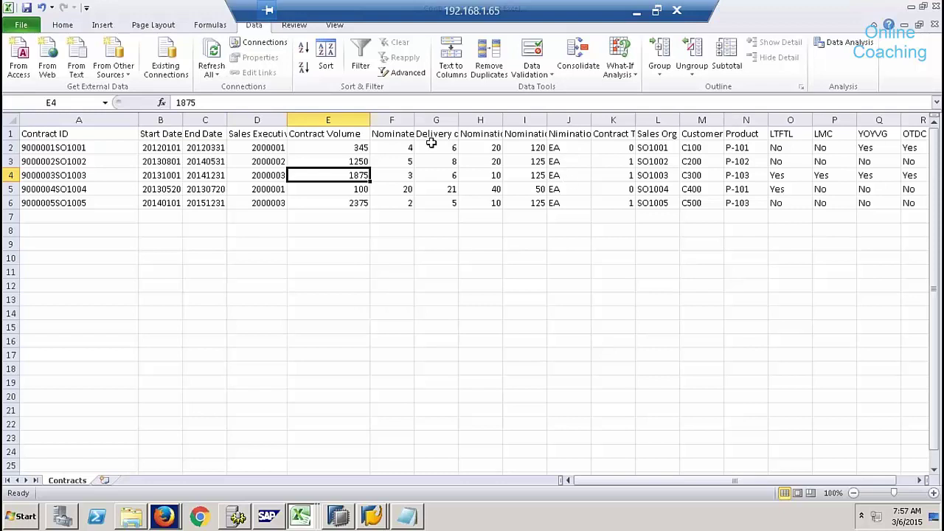
drag(414, 120, 442, 119)
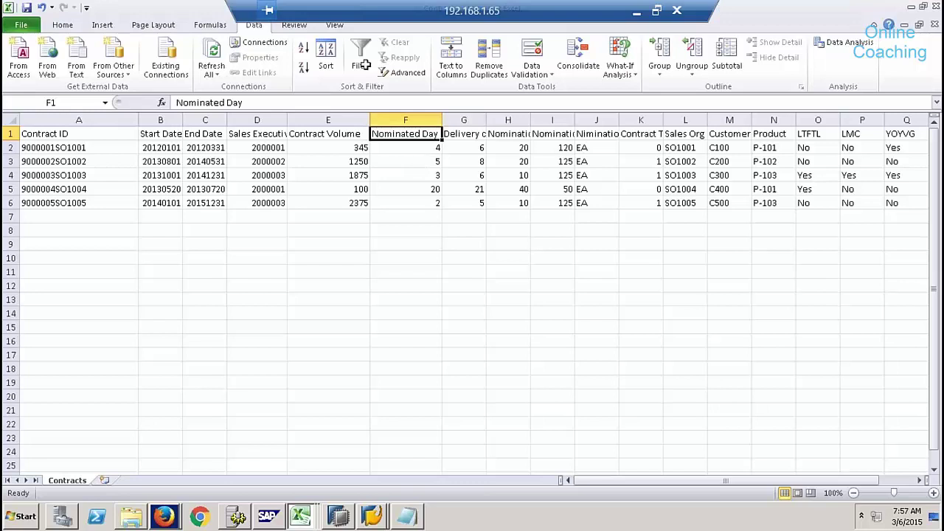
click(424, 161)
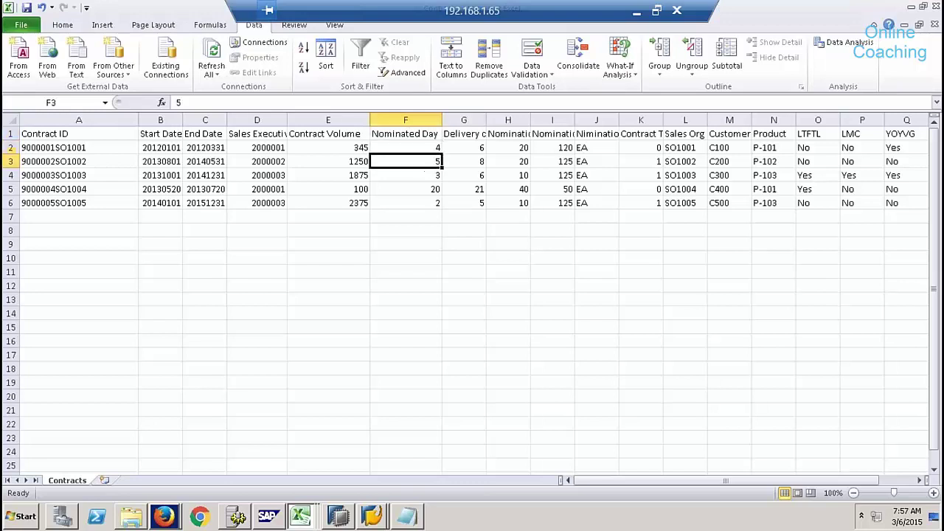
click(428, 187)
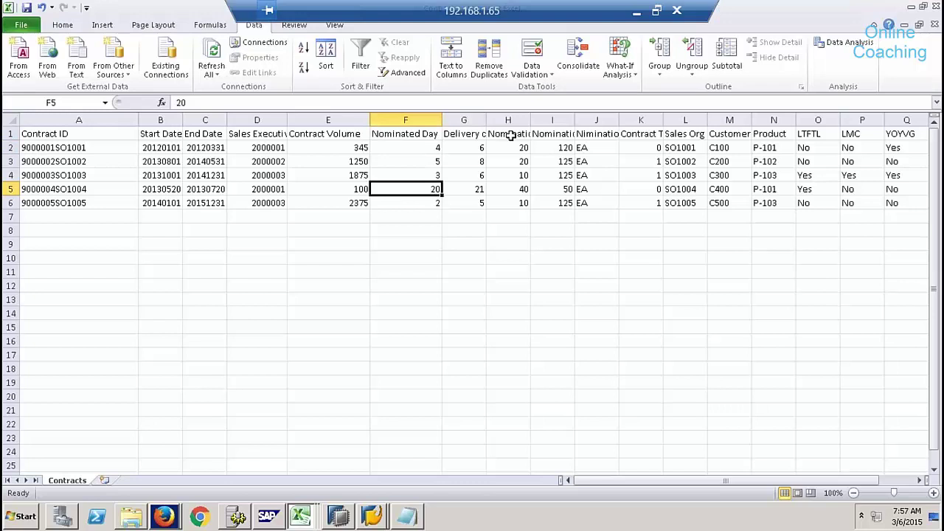
Step: Widen the Delivery day column and compare nominated and delivery days for the fourth and third contracts
drag(486, 120, 534, 120)
click(493, 137)
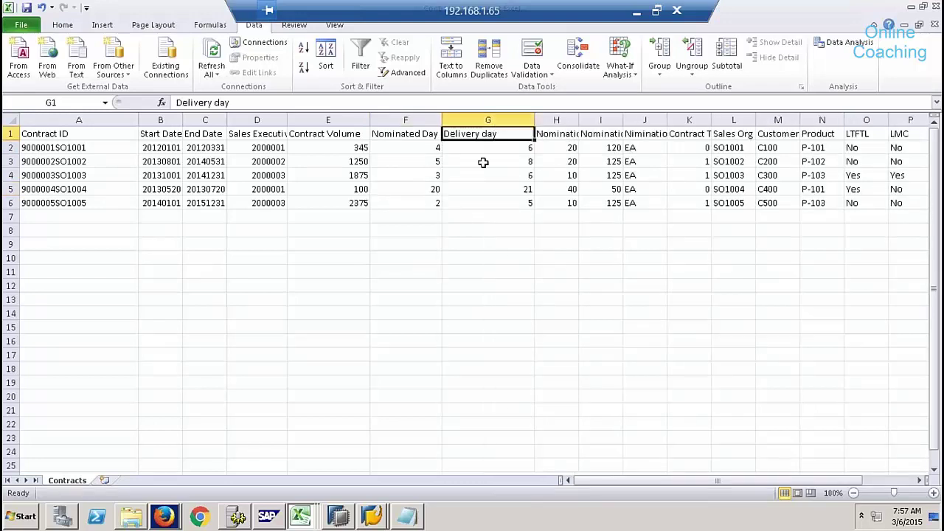
click(422, 189)
click(492, 190)
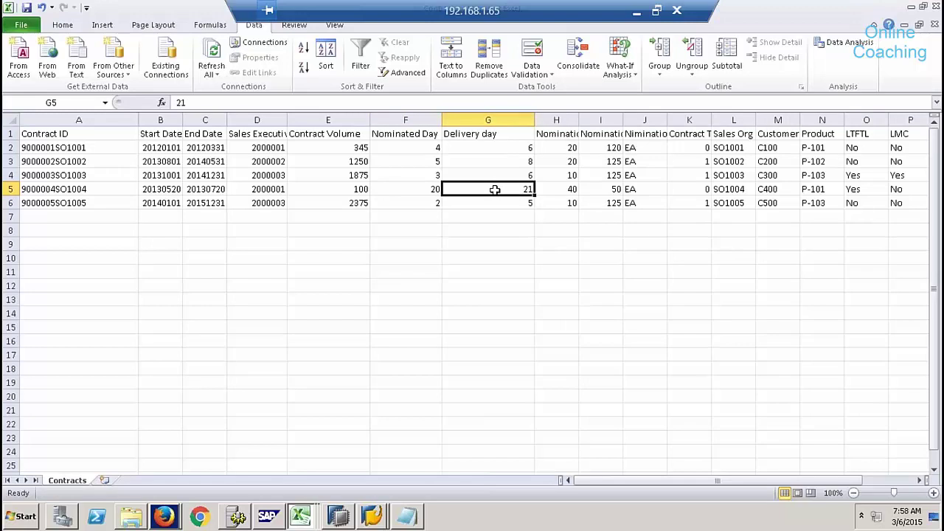
click(419, 189)
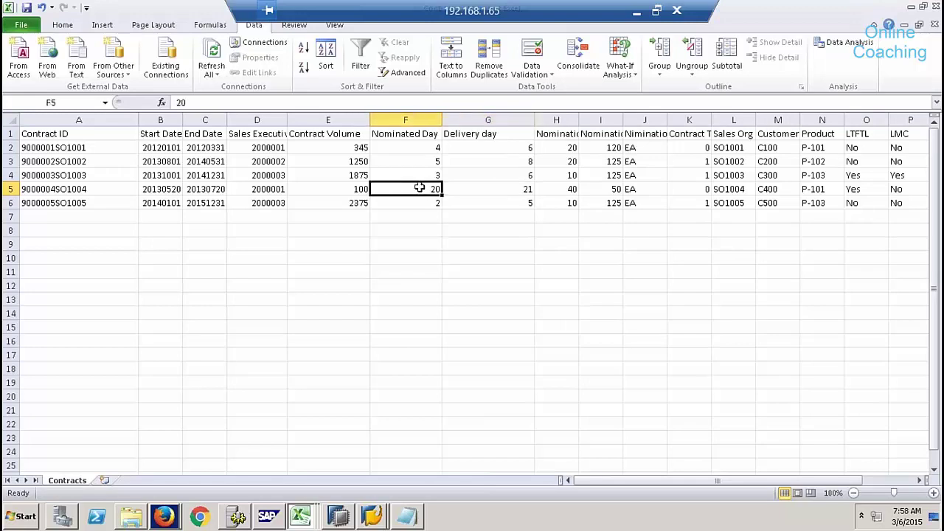
click(529, 189)
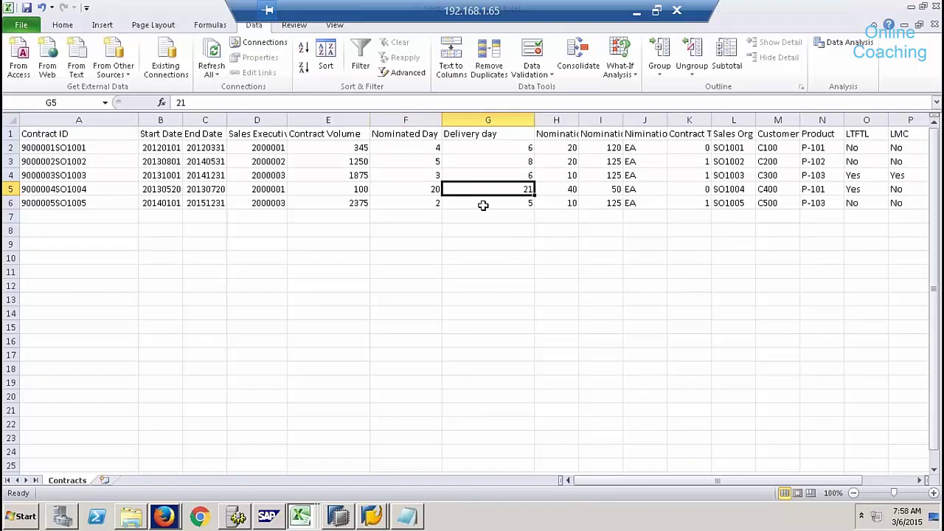
click(435, 175)
click(513, 177)
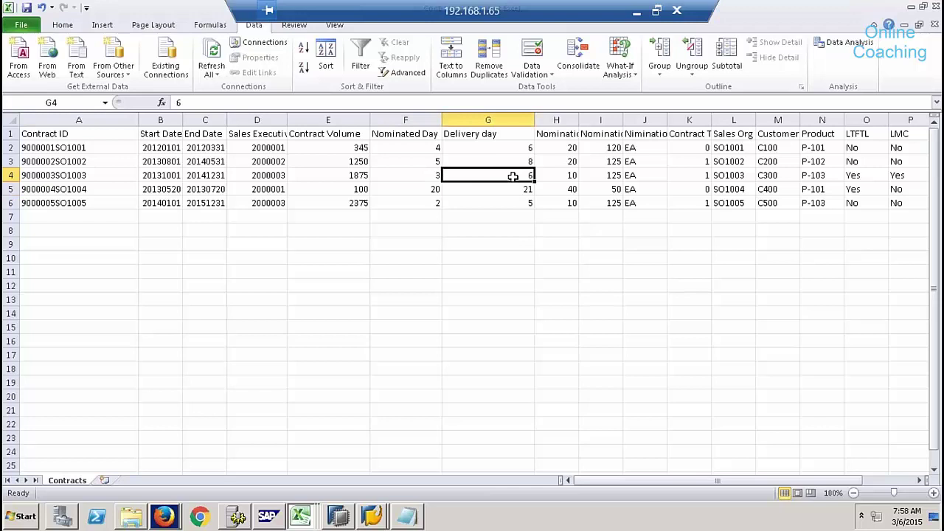
Step: Widen the Nomination Vol Min and Nomination Vol Max columns and compare both volumes for the third contract
drag(578, 119, 737, 117)
click(613, 133)
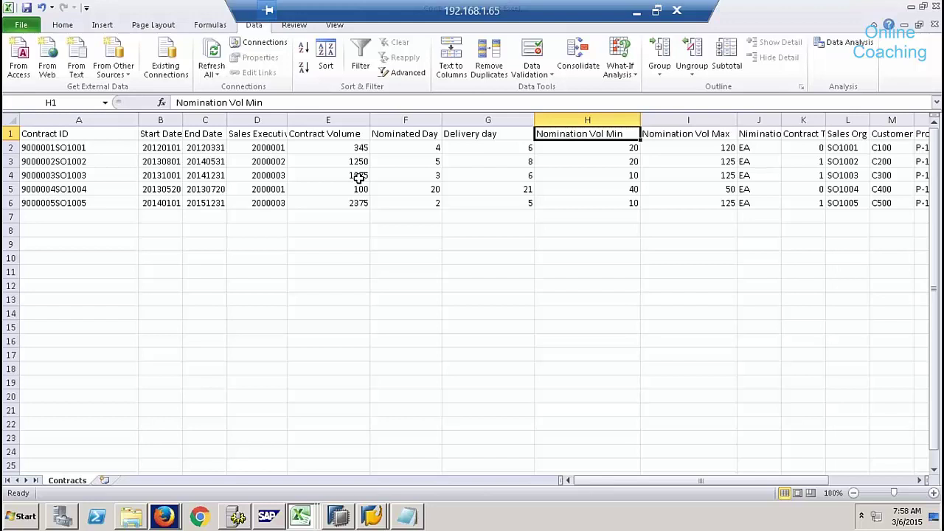
click(599, 175)
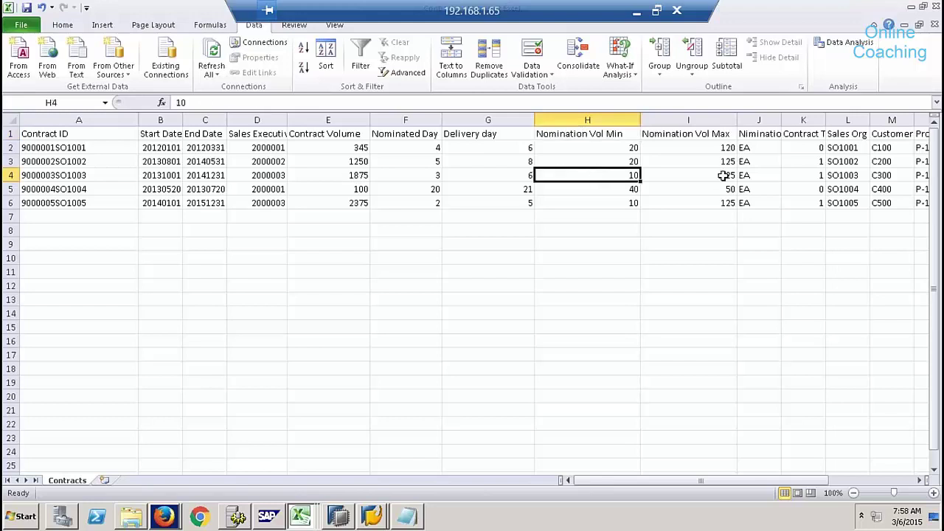
click(709, 177)
click(622, 177)
click(698, 179)
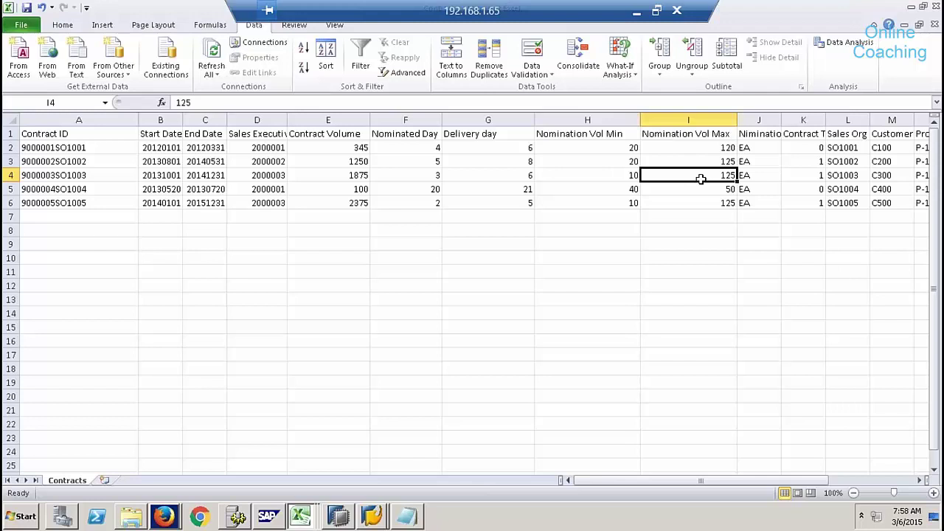
click(626, 177)
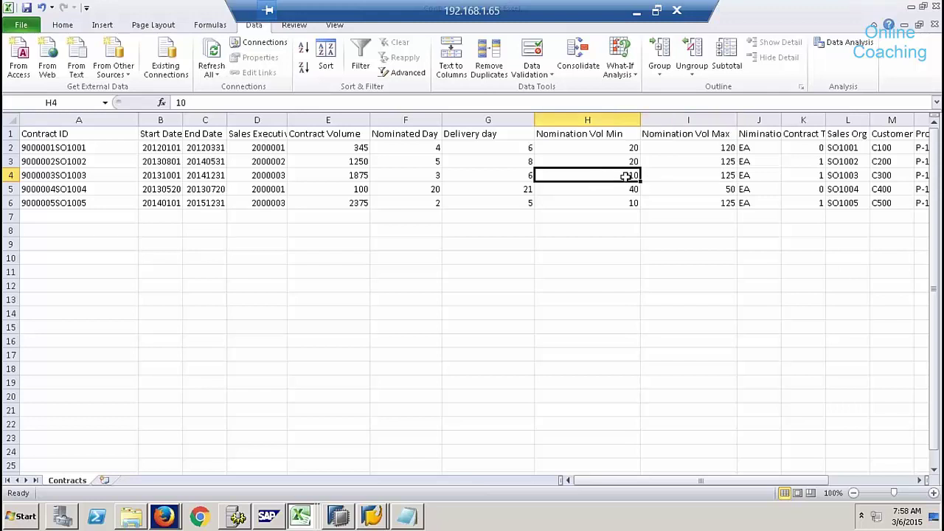
click(689, 177)
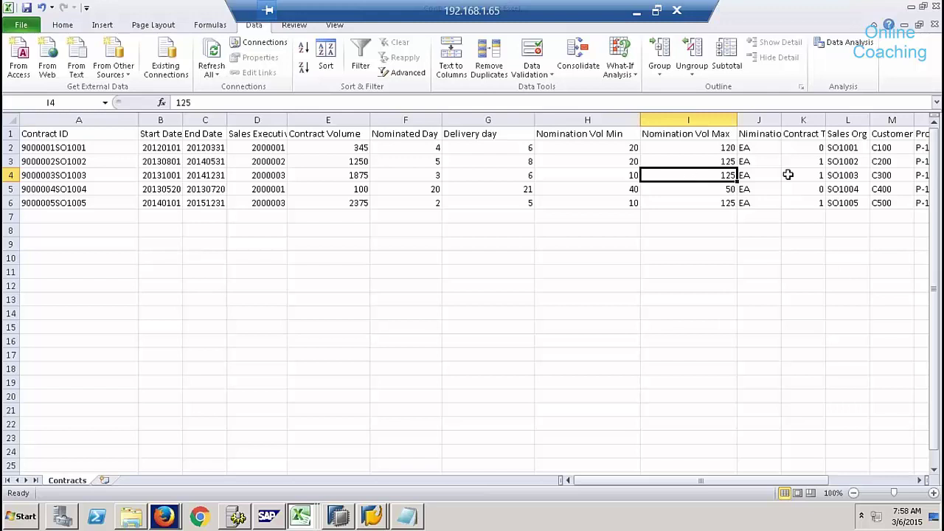
Step: Highlight the nomination unit values, and widen the Contract Type column to examine its 0 and 1 codes
drag(759, 148, 759, 203)
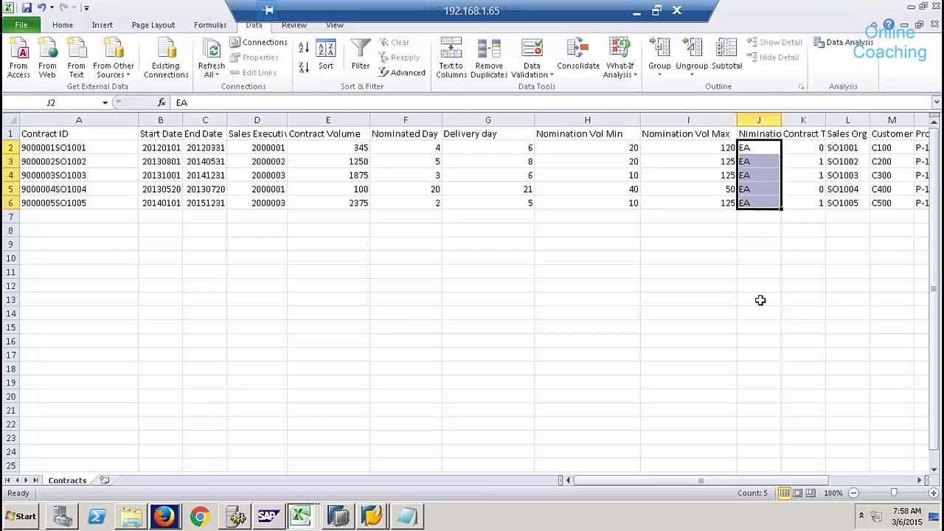
click(920, 481)
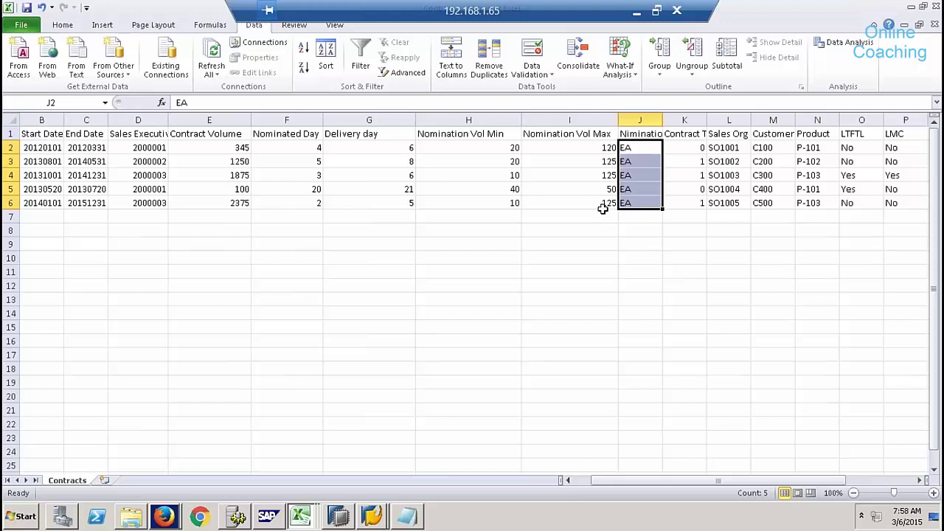
drag(709, 119, 745, 119)
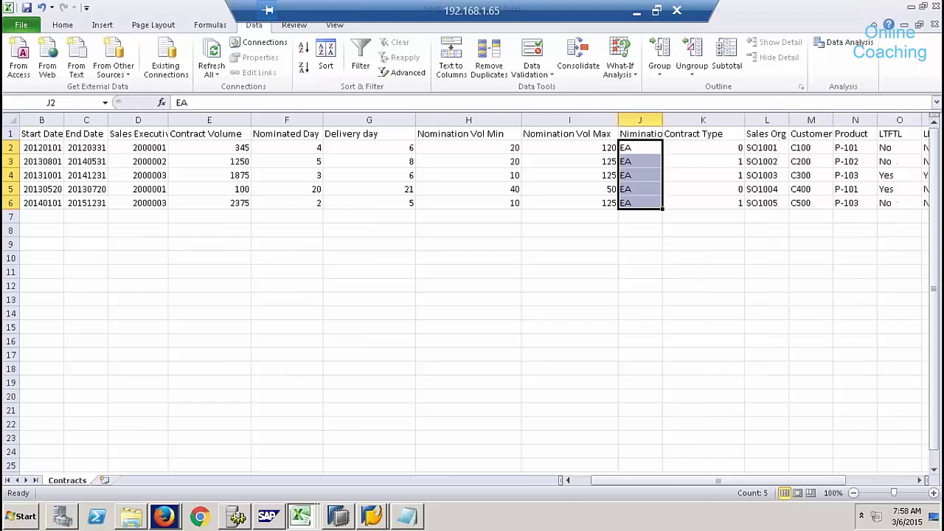
click(720, 136)
drag(724, 151, 731, 204)
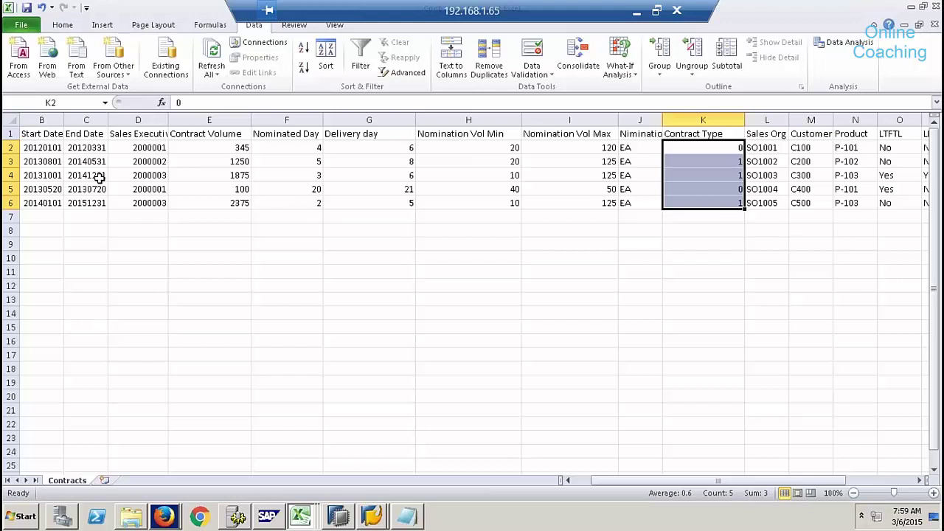
click(704, 188)
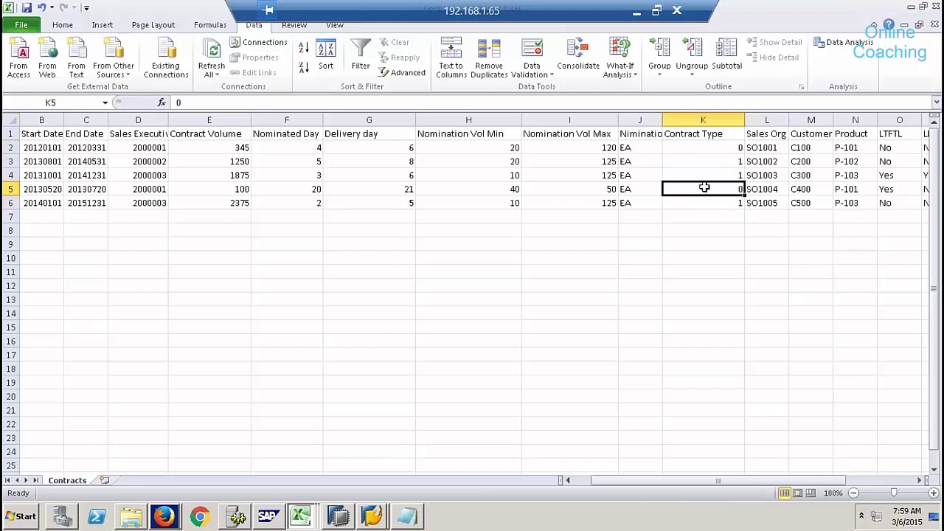
click(717, 161)
click(722, 149)
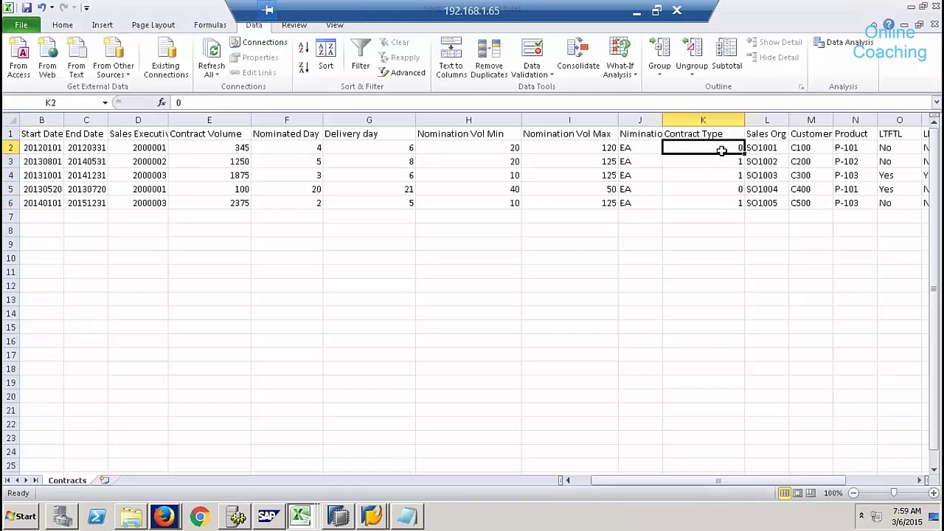
Step: Open the Contract MD file from the Shell folder and highlight the Short Term and Long Term contract type rows
click(131, 519)
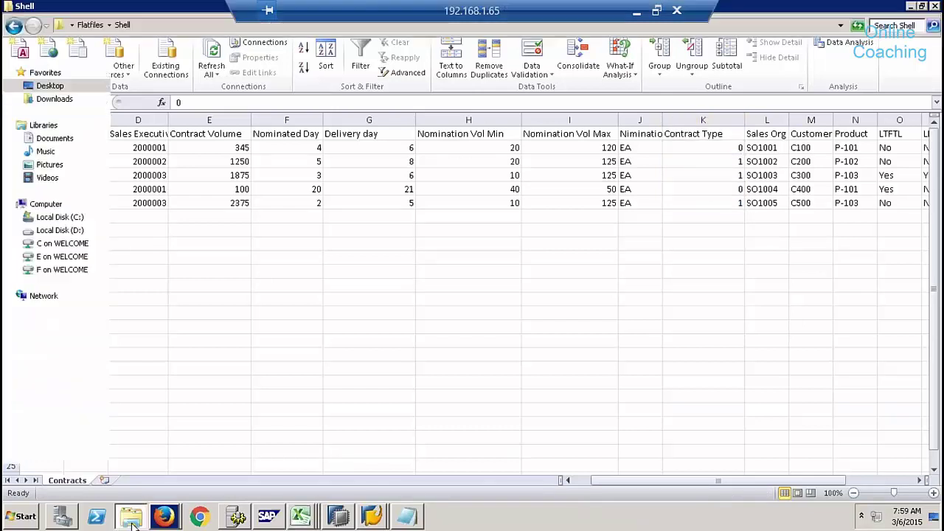
double_click(172, 100)
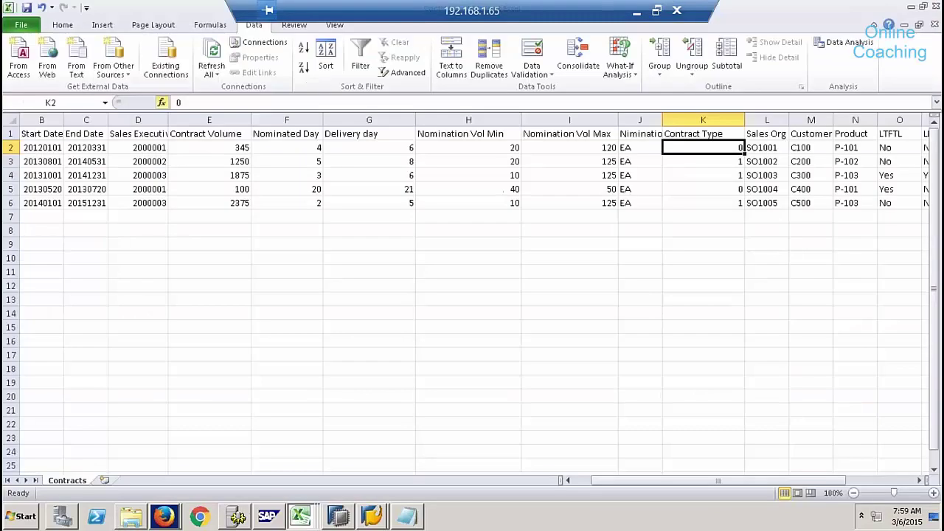
drag(56, 148, 121, 148)
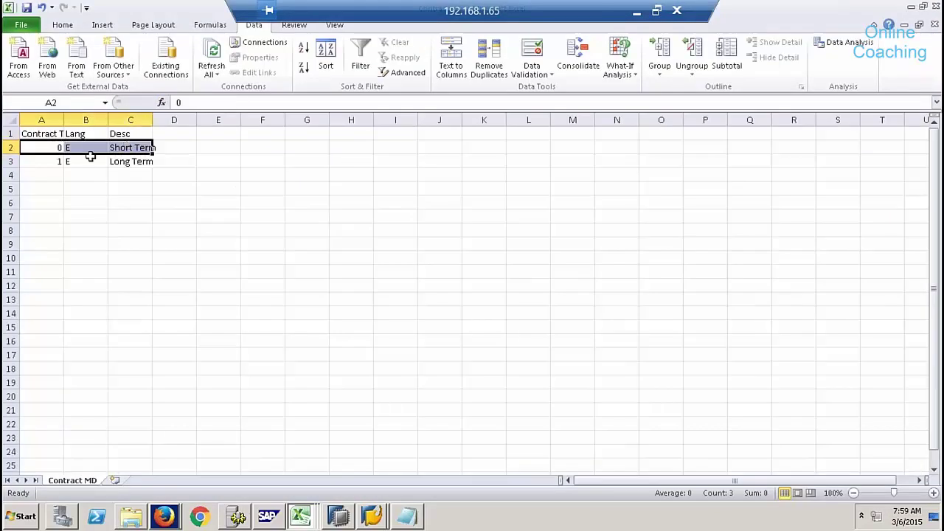
drag(44, 161, 124, 162)
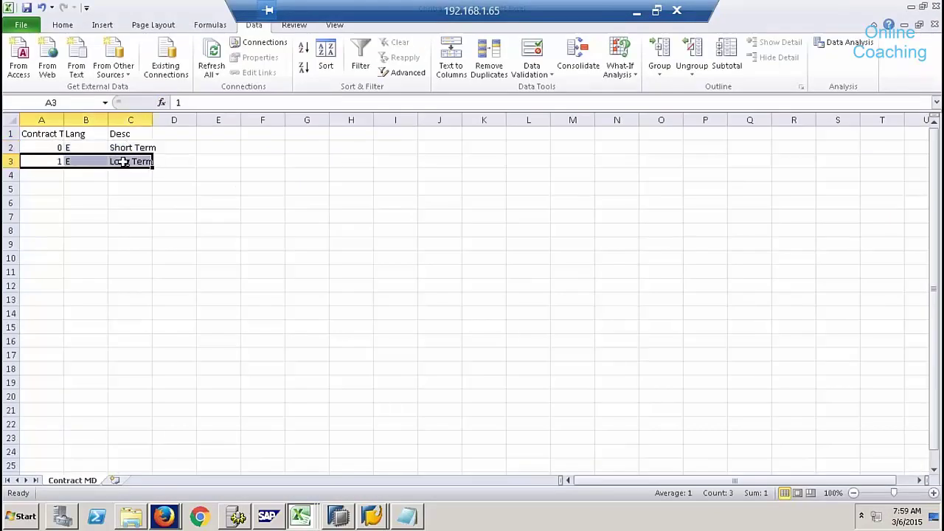
Step: Return to the Contracts sheet and highlight the Sales Org, Customer and Product columns one after another
click(143, 519)
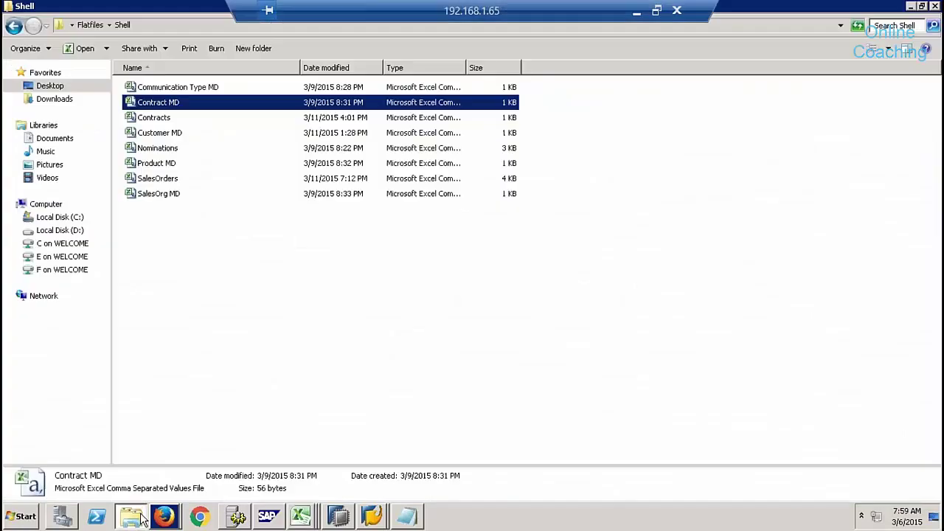
click(303, 516)
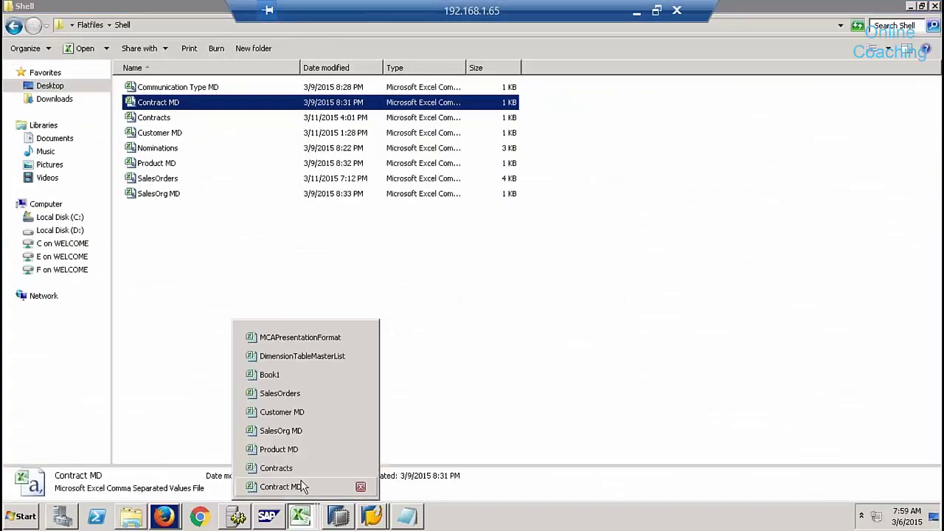
click(303, 487)
drag(741, 483, 782, 485)
click(548, 118)
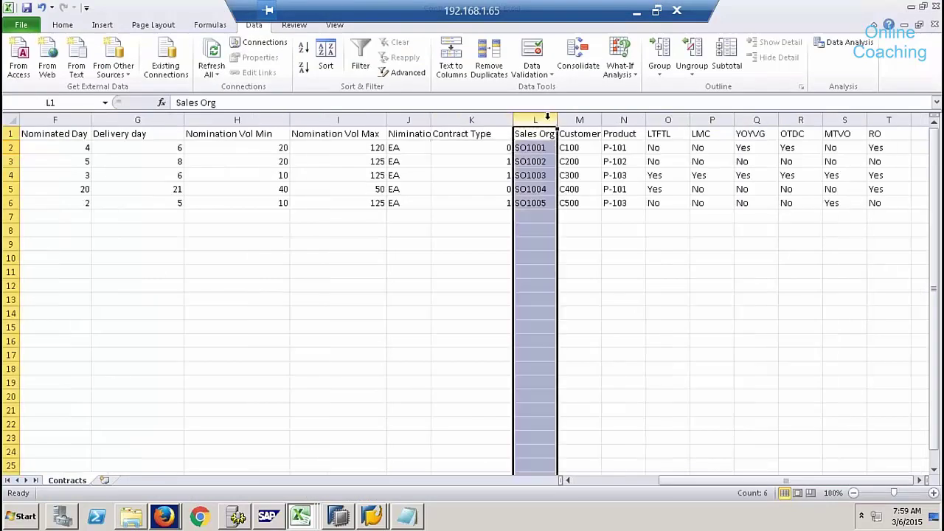
click(579, 119)
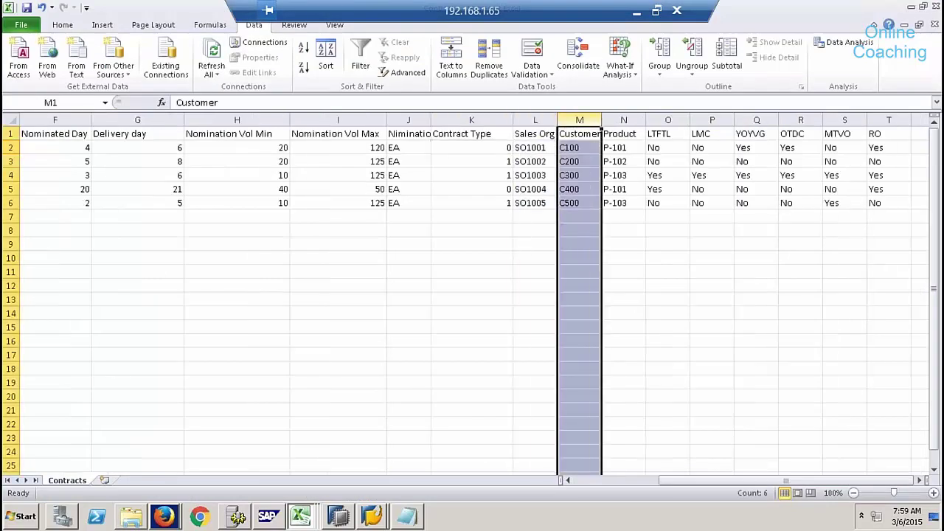
click(624, 120)
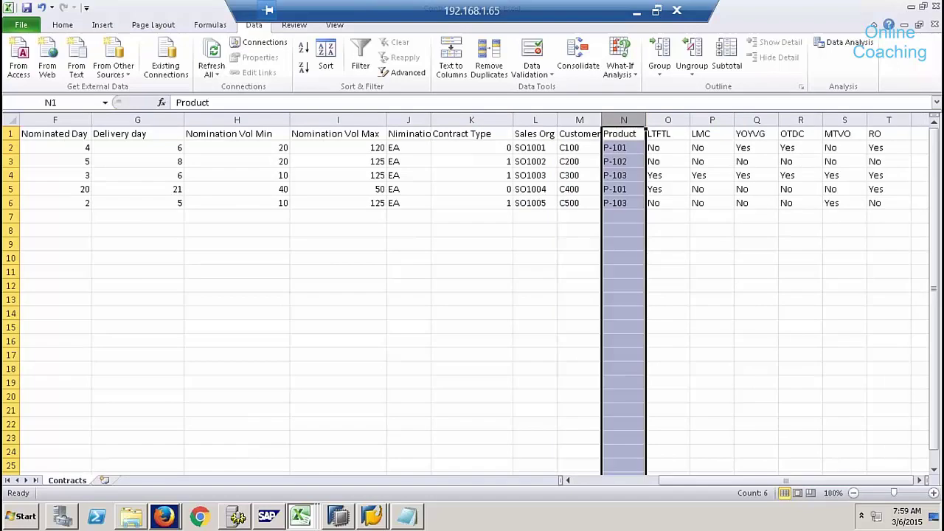
Step: Highlight the flag headers from LTFTL to RO and examine the LTFTL value of individual contracts
drag(668, 133, 883, 133)
double_click(919, 480)
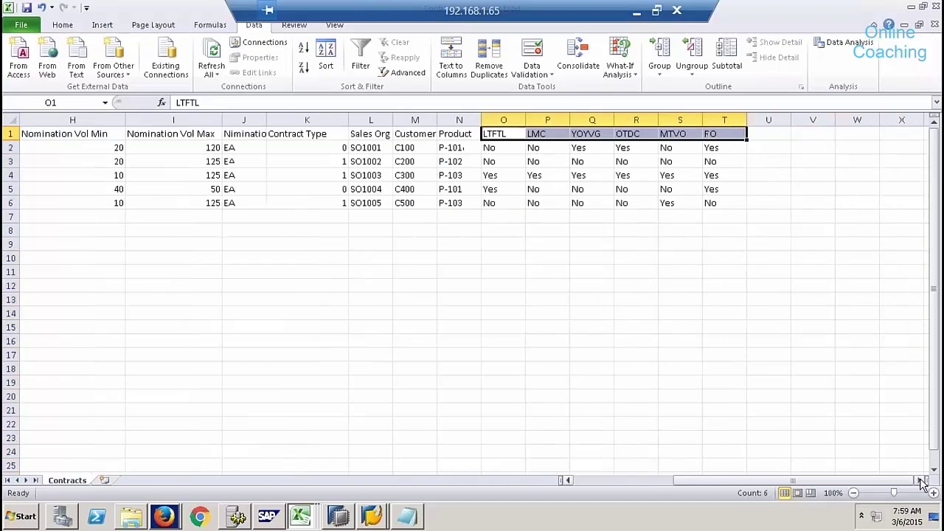
click(499, 131)
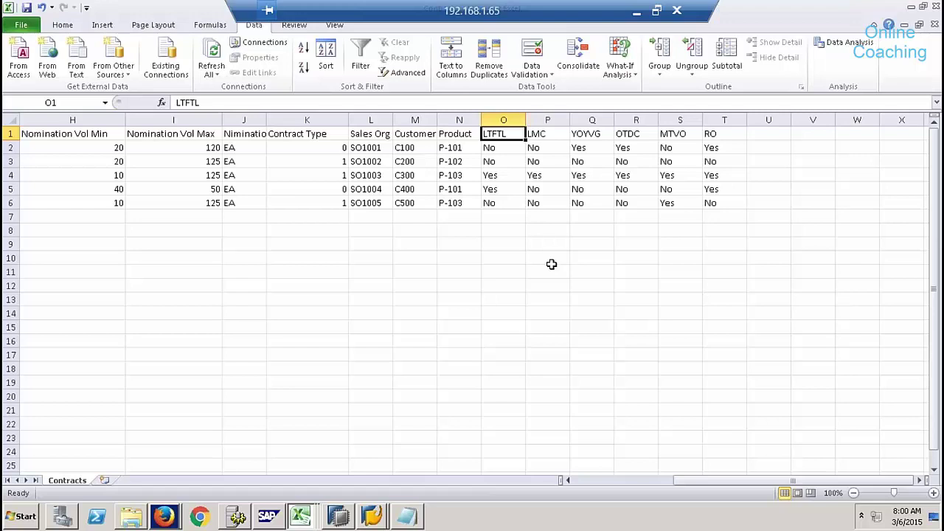
click(504, 155)
click(501, 177)
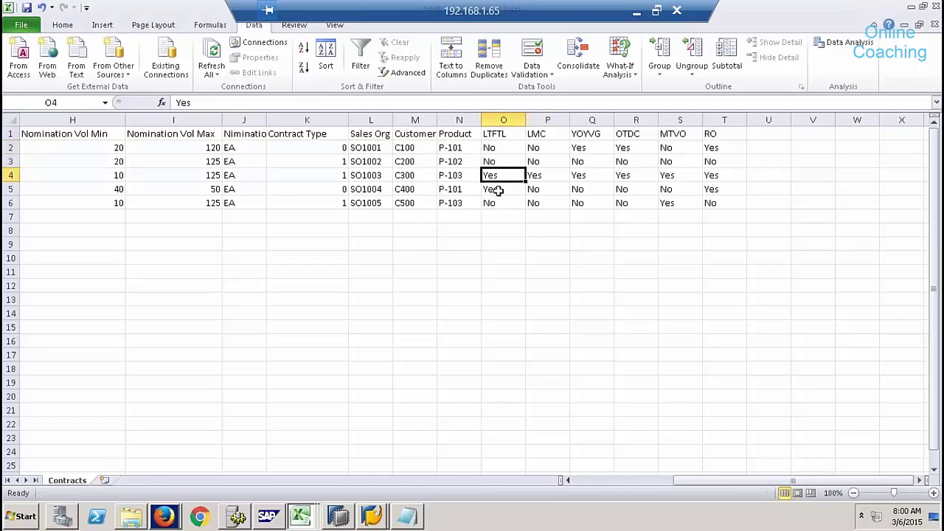
click(499, 191)
click(491, 205)
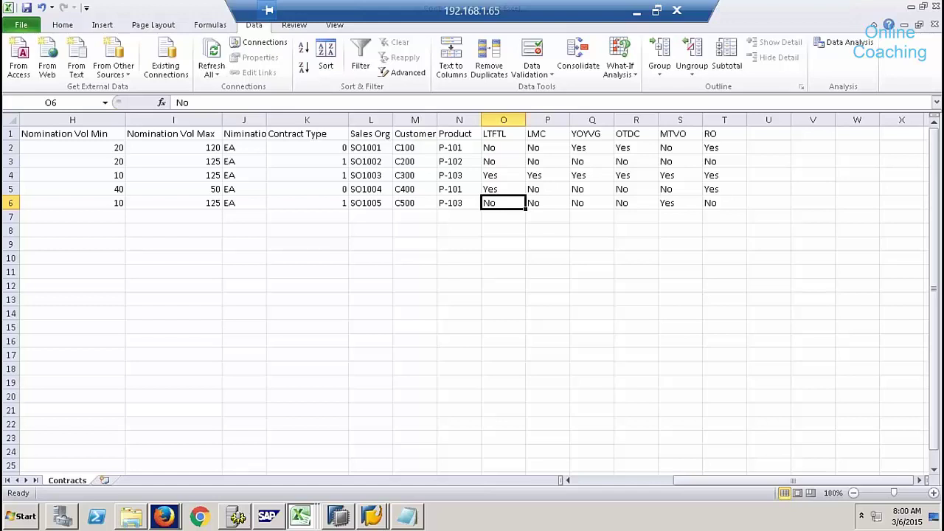
Step: Highlight the LMC column's header together with its values for all five contracts
key(ctrl+Up)
key(Right)
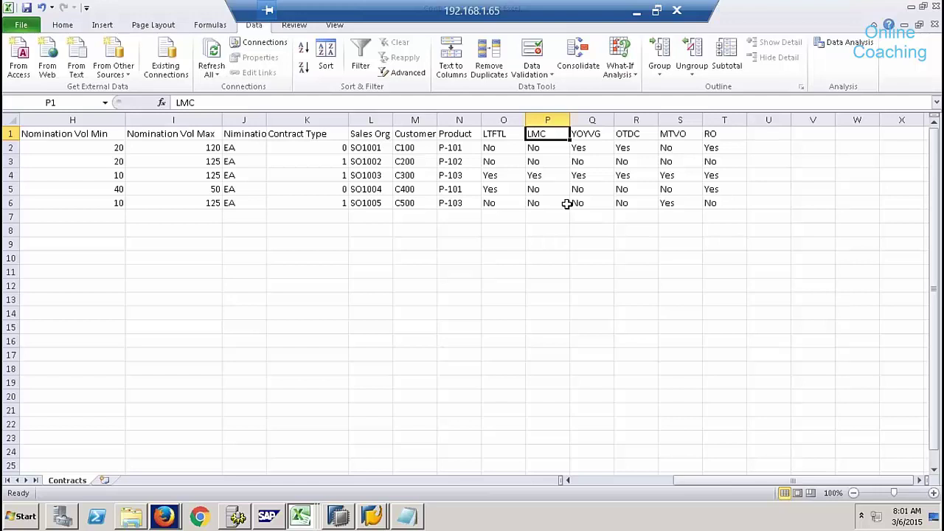
drag(548, 134, 549, 199)
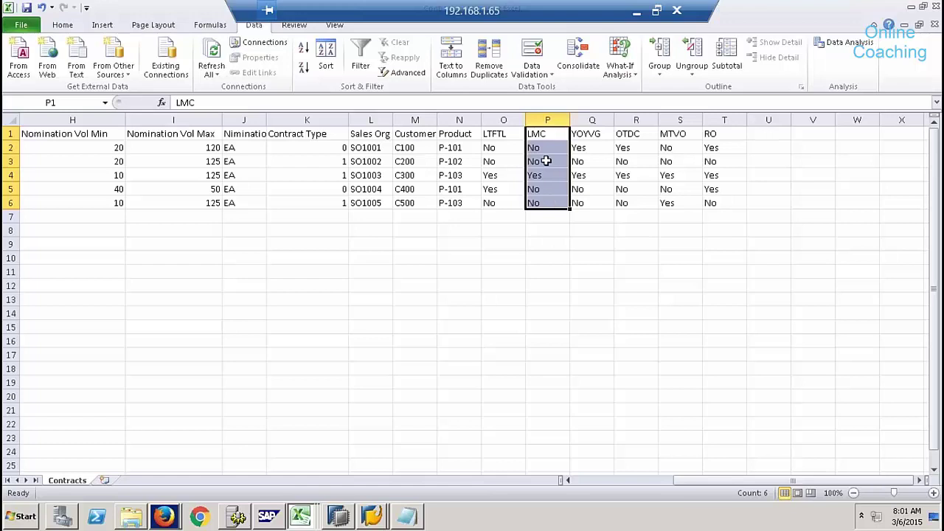
Step: Highlight the LMC value of the SO1003 contract and the YOYVG column together with its values for all five contracts
click(544, 175)
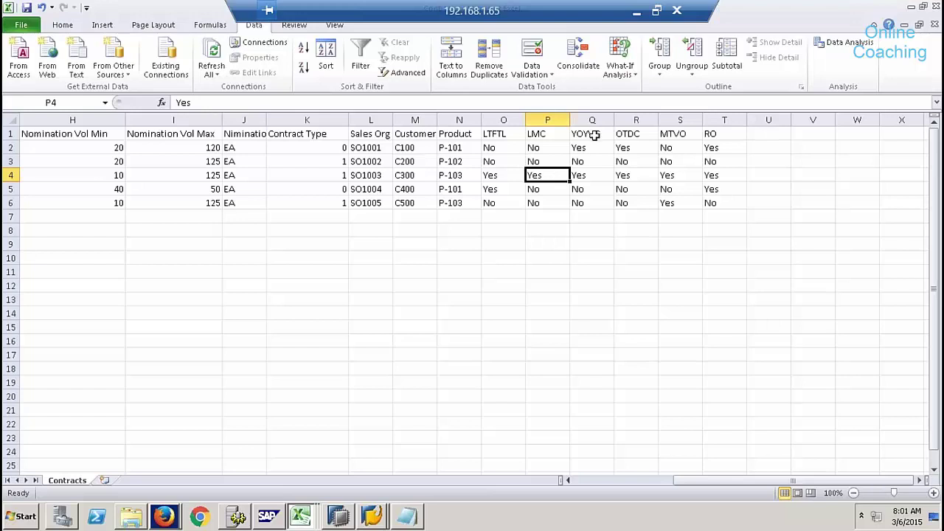
drag(594, 133, 594, 201)
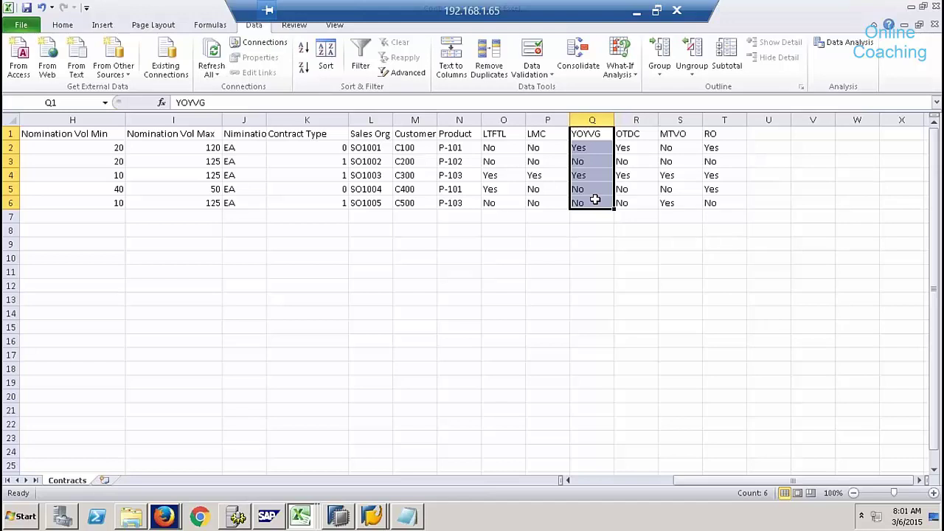
drag(593, 140, 597, 201)
Step: Highlight the OTDC, MTVO and RO flag columns in turn, together with their values for all five contracts
drag(628, 134, 639, 197)
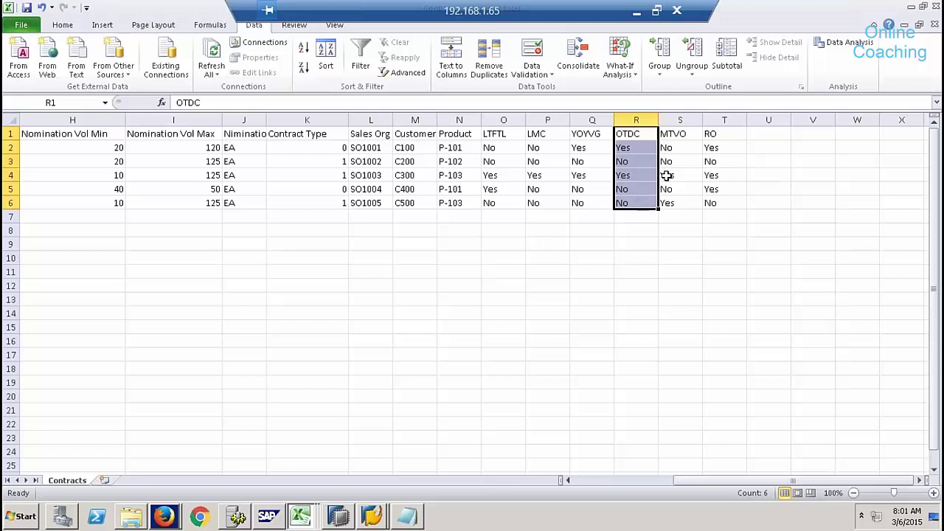
drag(685, 141, 685, 206)
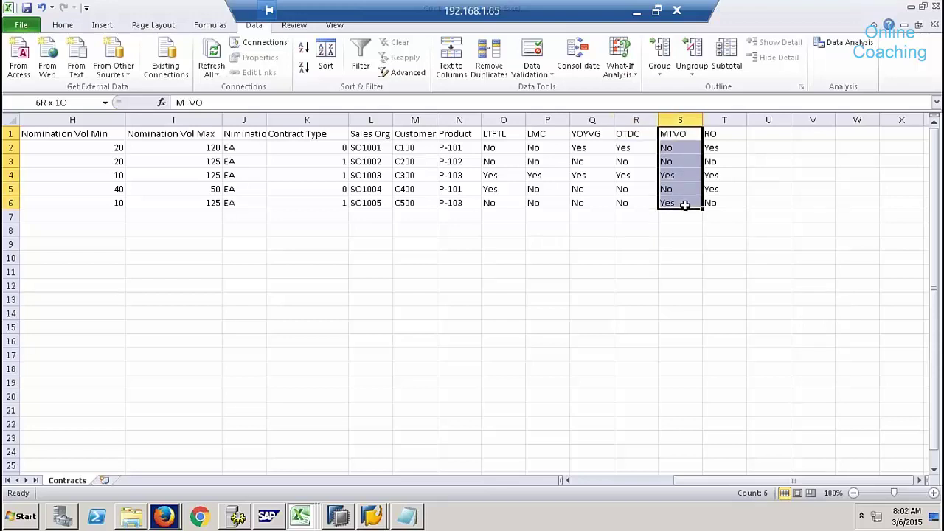
drag(639, 140, 640, 206)
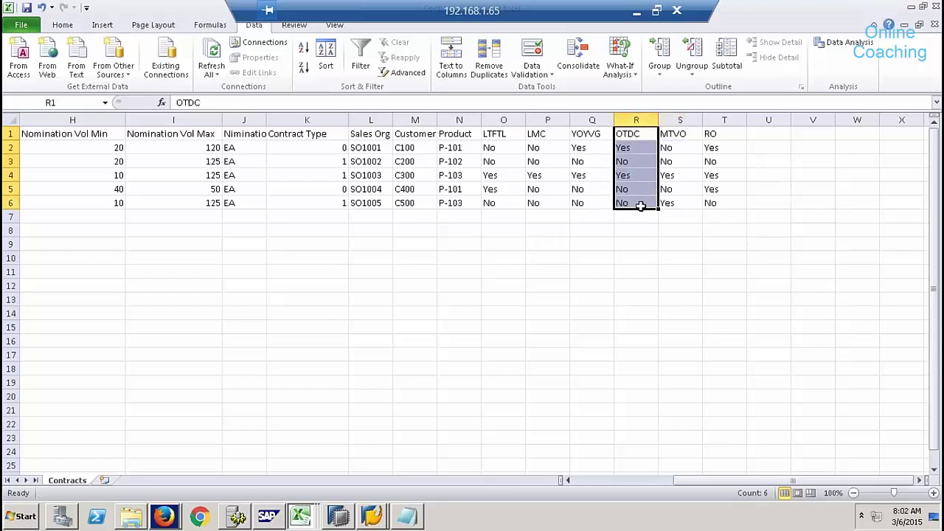
drag(689, 139, 685, 204)
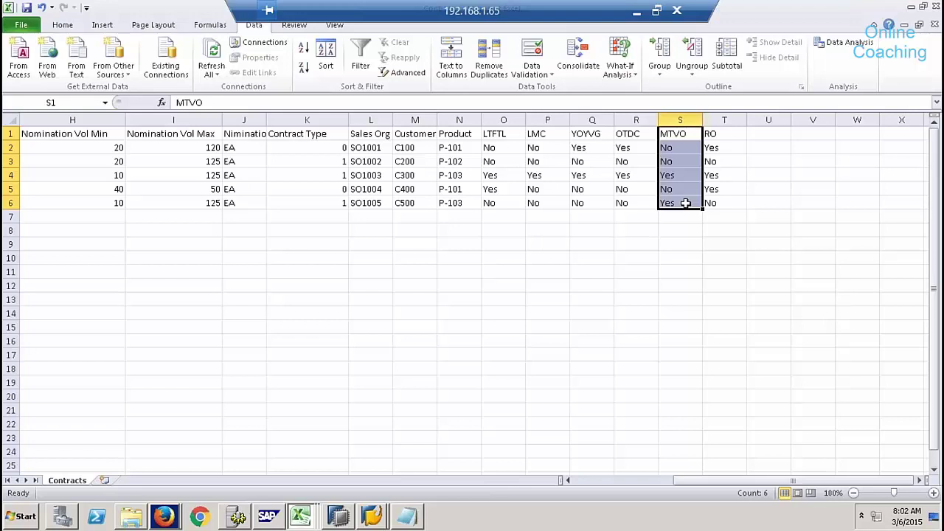
drag(679, 137, 677, 205)
drag(713, 133, 724, 204)
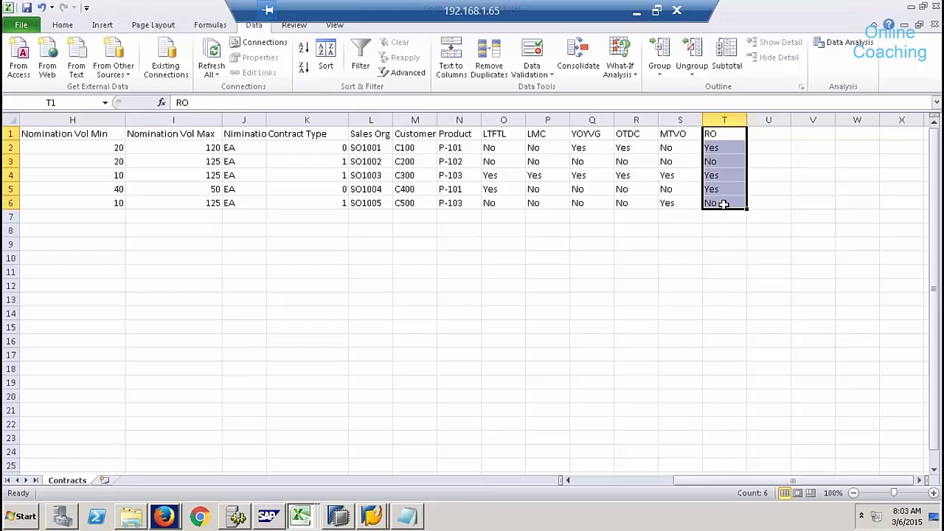
drag(721, 135, 725, 206)
Step: Open the Nominations file from the Shell folder and bring its sheet to the front
click(133, 520)
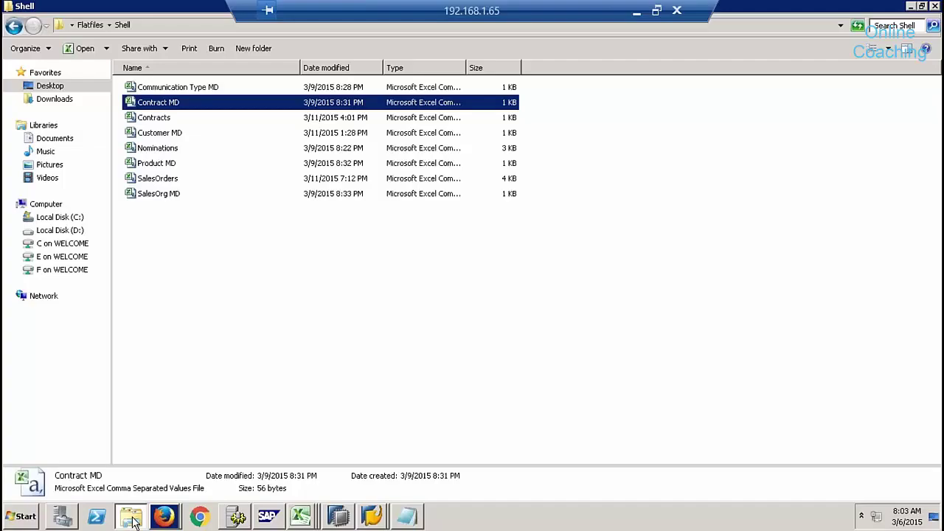
double_click(160, 150)
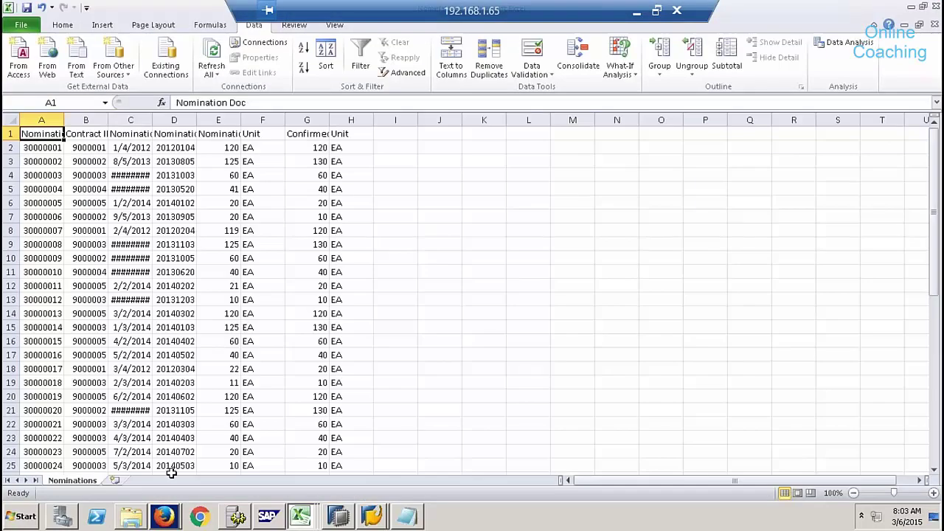
click(299, 524)
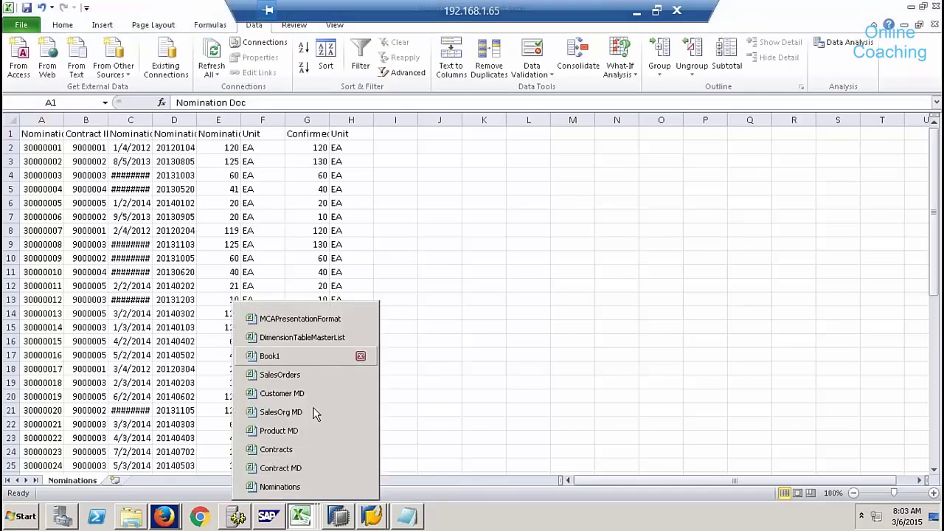
click(279, 487)
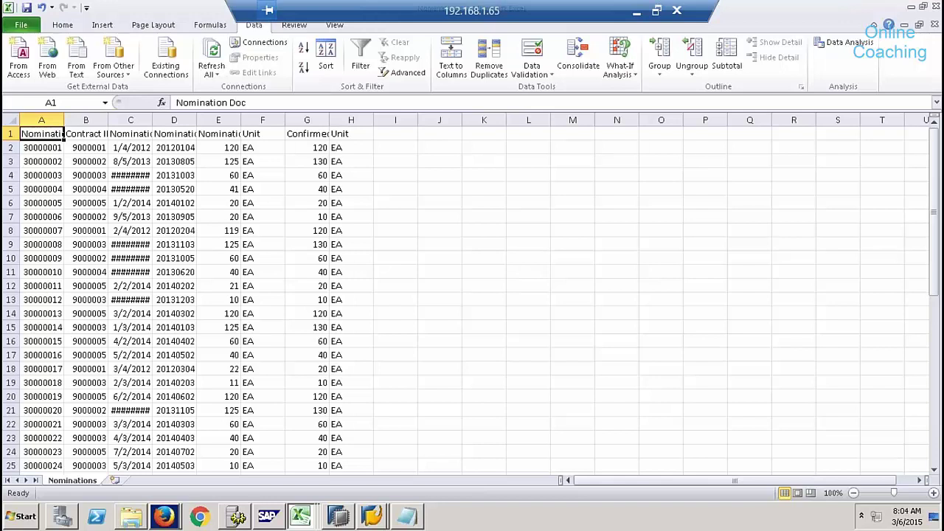
click(485, 259)
Step: Bring up Firefox's pending Software Update window and dismiss it
mouse_move(165, 517)
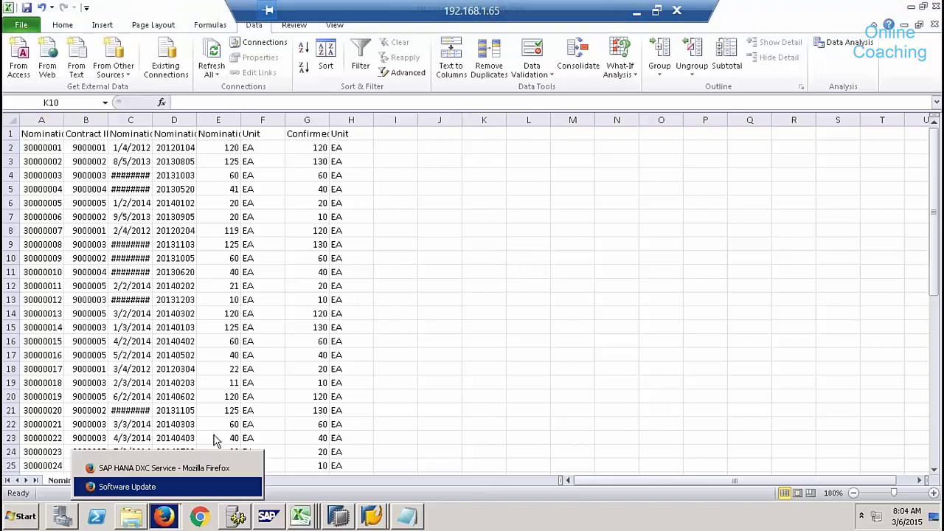
click(205, 491)
click(679, 382)
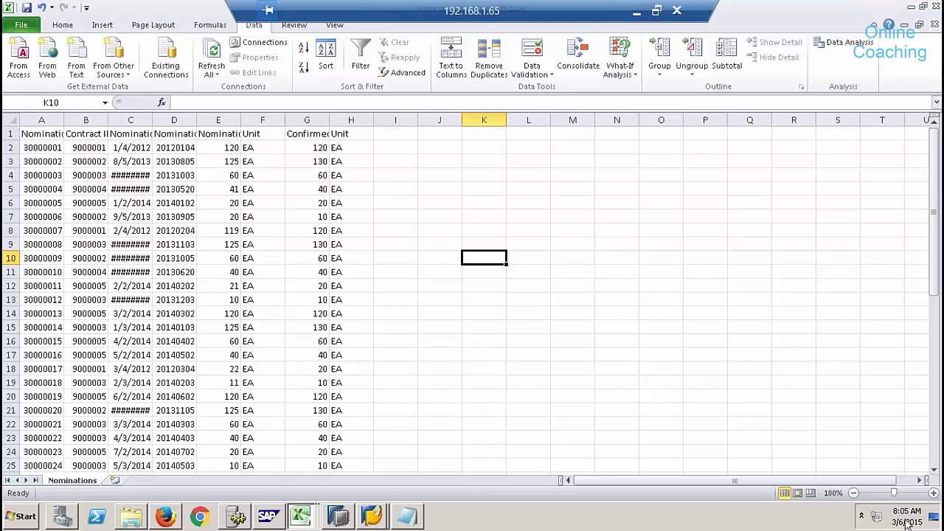
Step: Widen column C of the Nominations sheet so that all its dates are readable
mouse_move(907, 522)
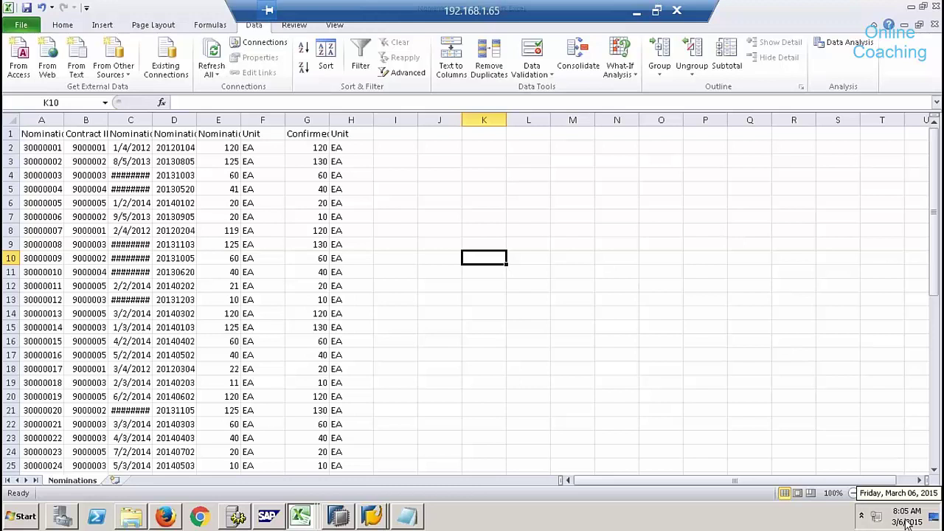
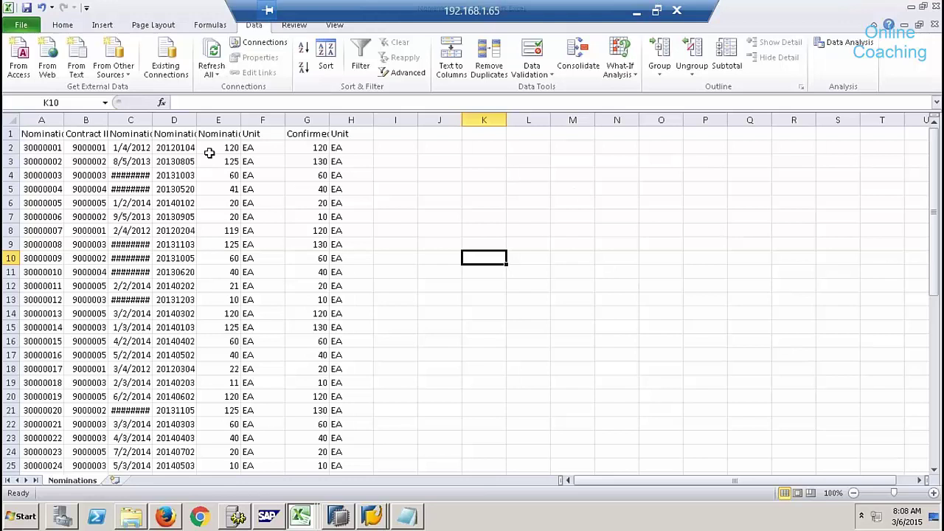
drag(156, 120, 163, 120)
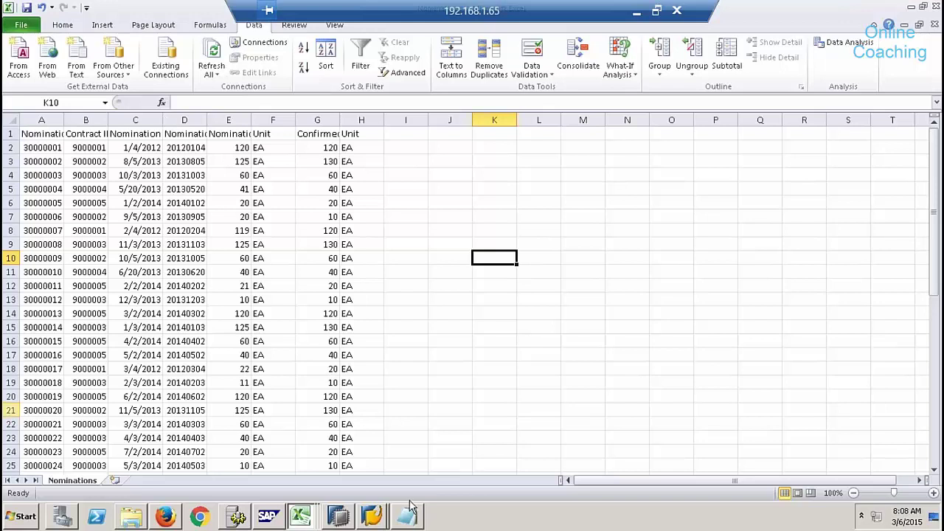
Step: Switch to SAP HANA Studio, view the SAP HANA Development perspective, and return to the SAP HANA Modeler perspective's Content folder
click(351, 521)
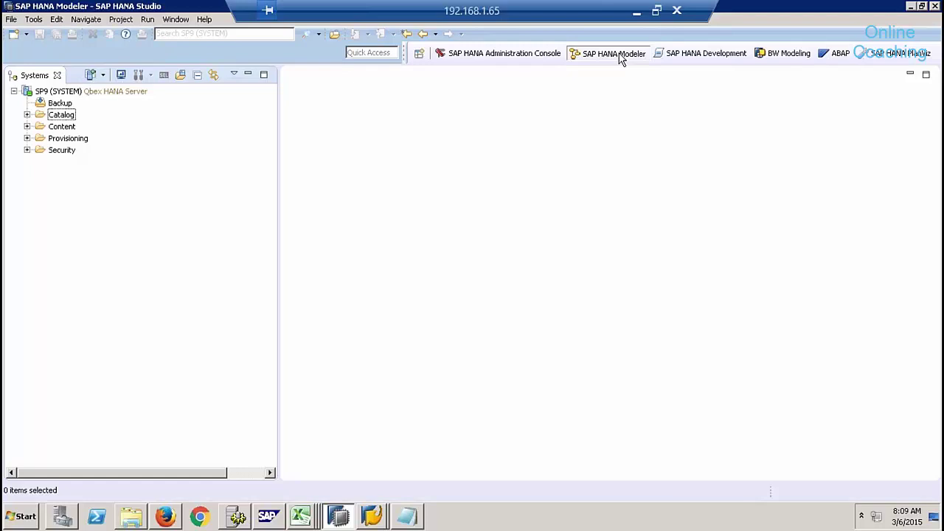
click(697, 54)
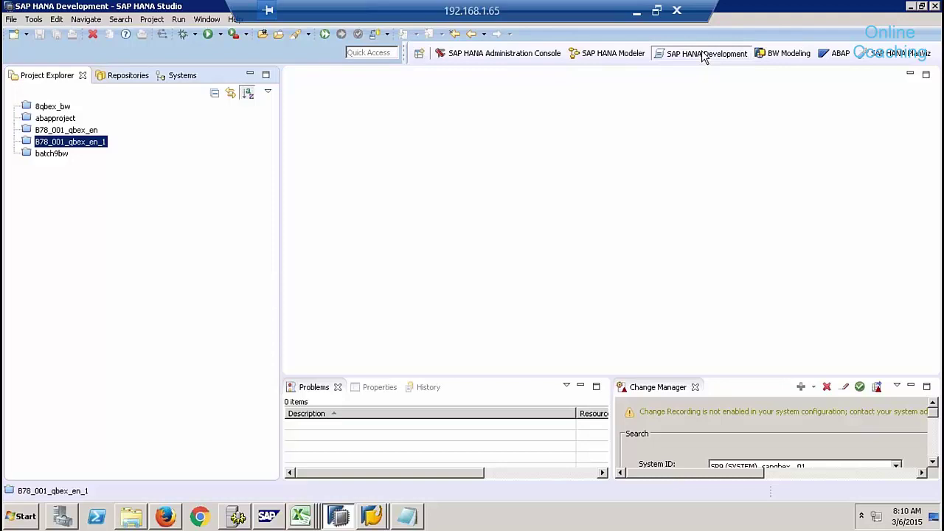
click(620, 54)
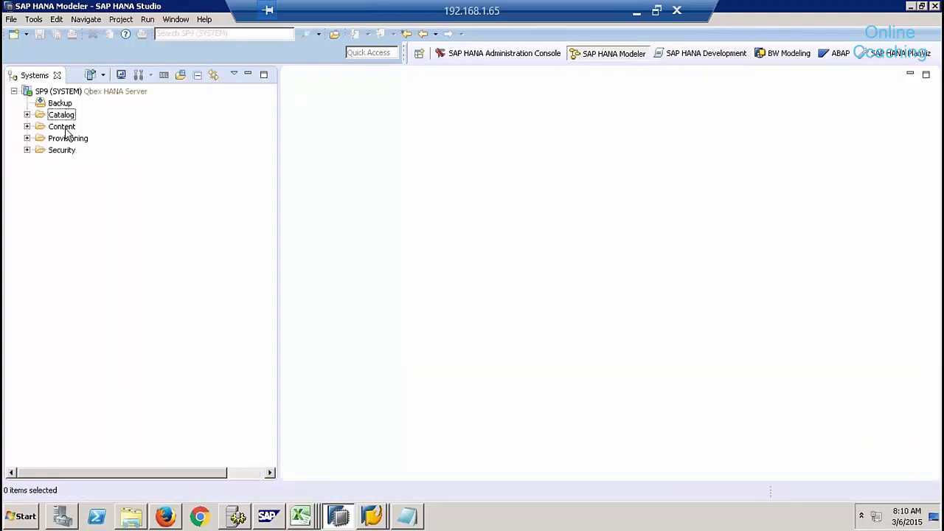
click(65, 129)
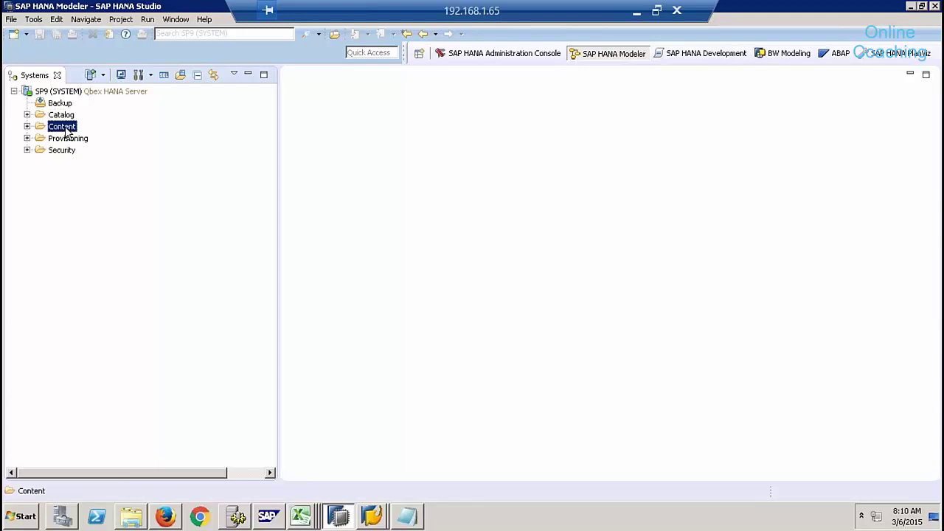
Step: Open an SQL console on the SP9 system's Catalog and begin the statement CREATE COLUMN TABLE "8QBEX"."TESTDB" with its opening parenthesis
click(65, 116)
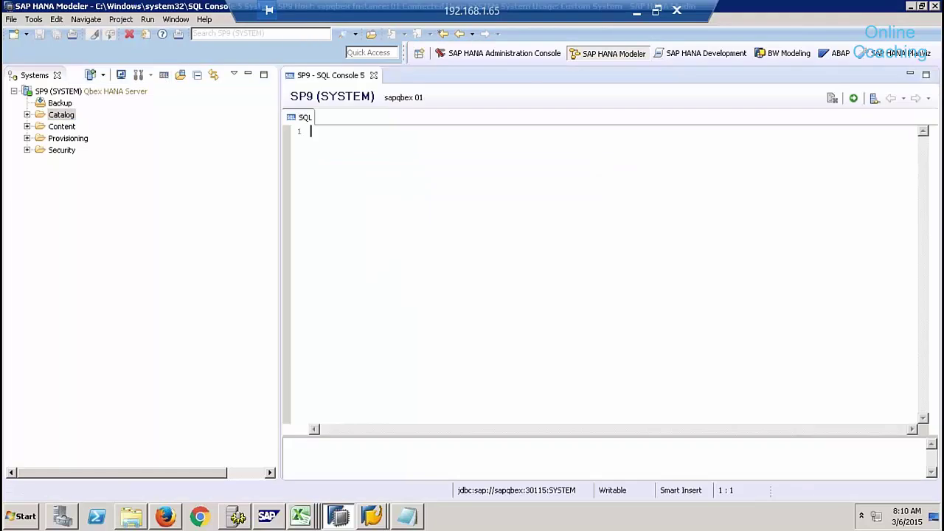
key(Return)
text(CREATE )
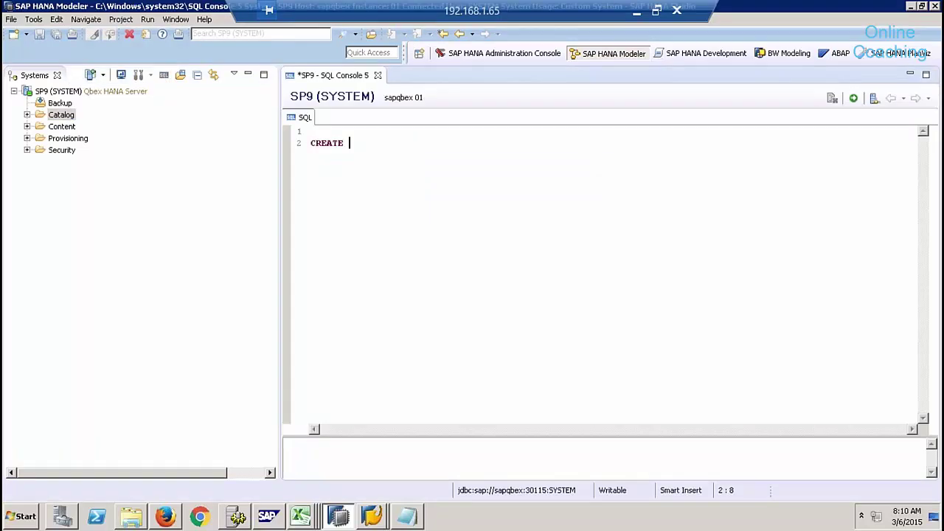
text(COL)
text(N TABLE "QBEX)
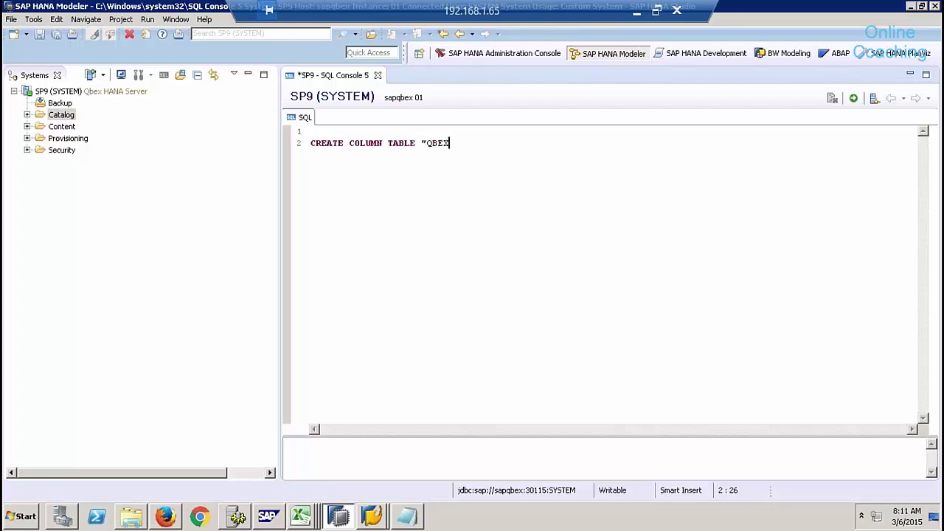
text(8)
key(BackSpace)
key(BackSpace)
key(BackSpace)
key(BackSpace)
key(BackSpace)
text(8QBEX"."TESTDB")
key(Return)
key(Return)
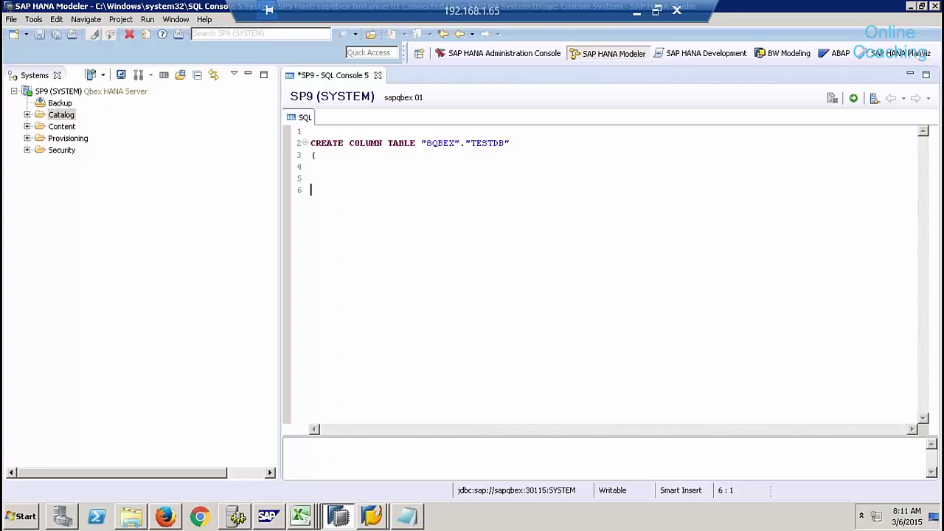
Step: Define the table's columns as "EMPID" INTEGER PRIMARY KEY NOT NULL and "EMPNAME" VARCHAR(20)
click(311, 167)
text("EMPID" INTEGER PRIMA)
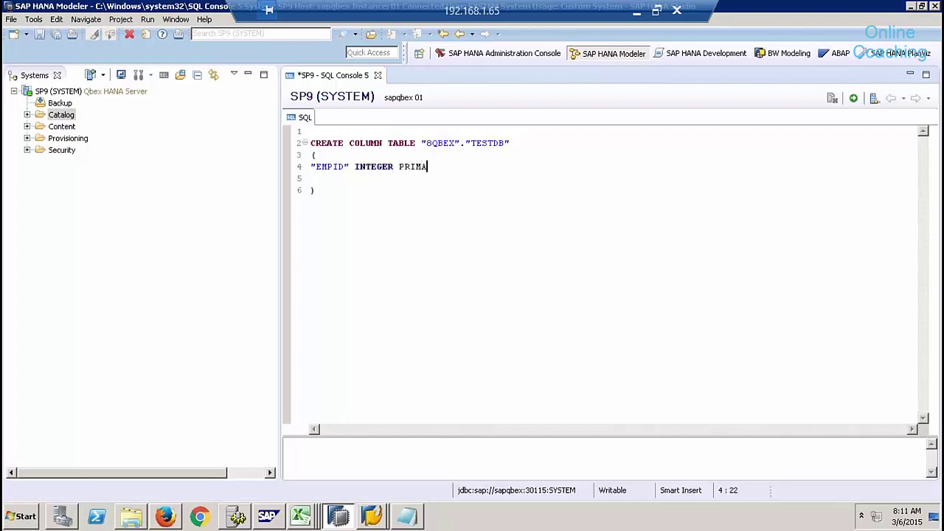
text(RY KEY NOT NULL,)
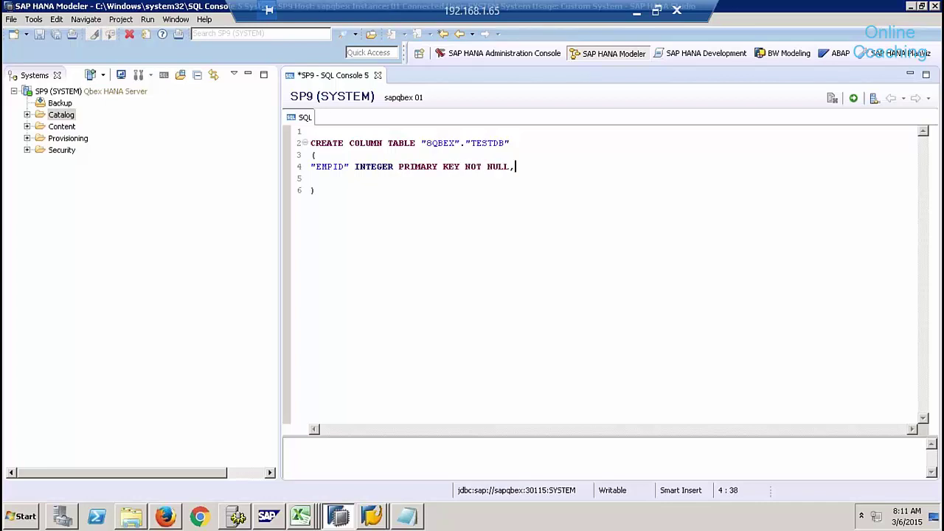
key(Return)
text("EMPNAME" VARCHAR(20)
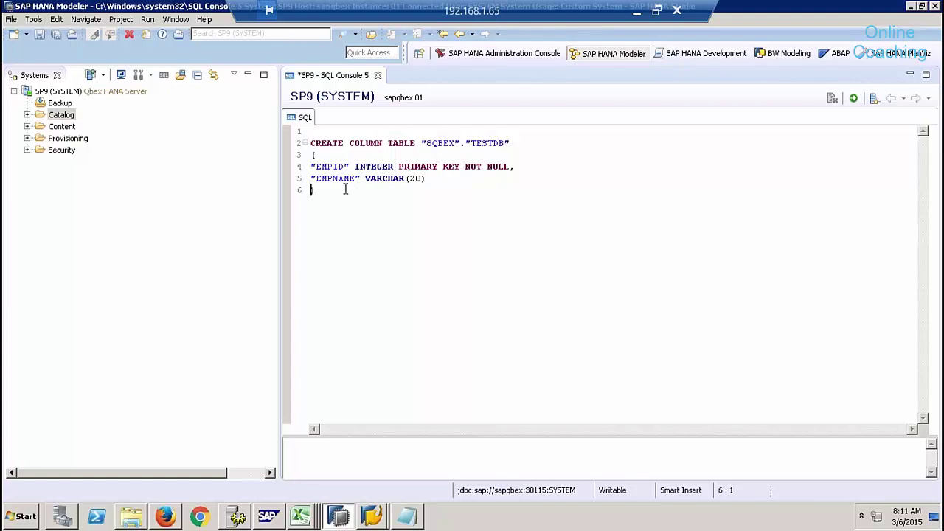
Step: Execute the whole CREATE COLUMN TABLE statement, clear it, and close the SQL console without saving
drag(315, 190, 312, 143)
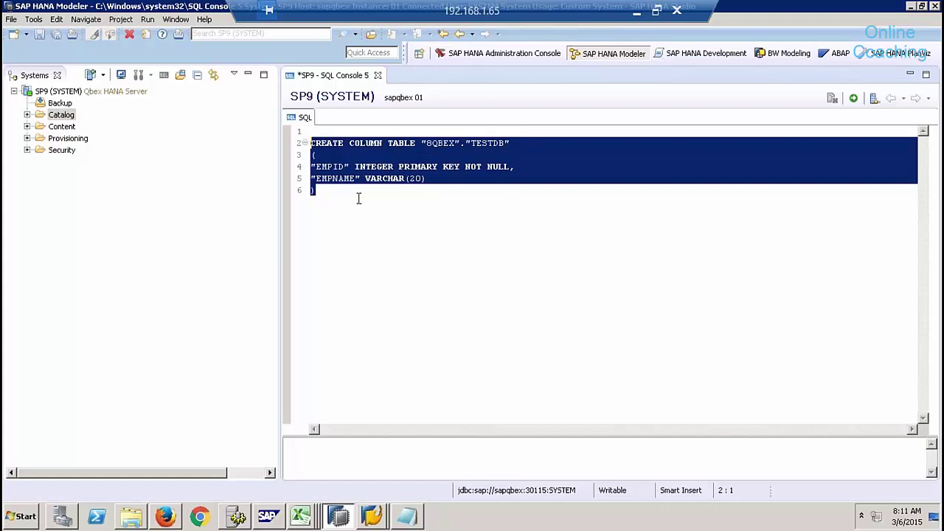
click(853, 99)
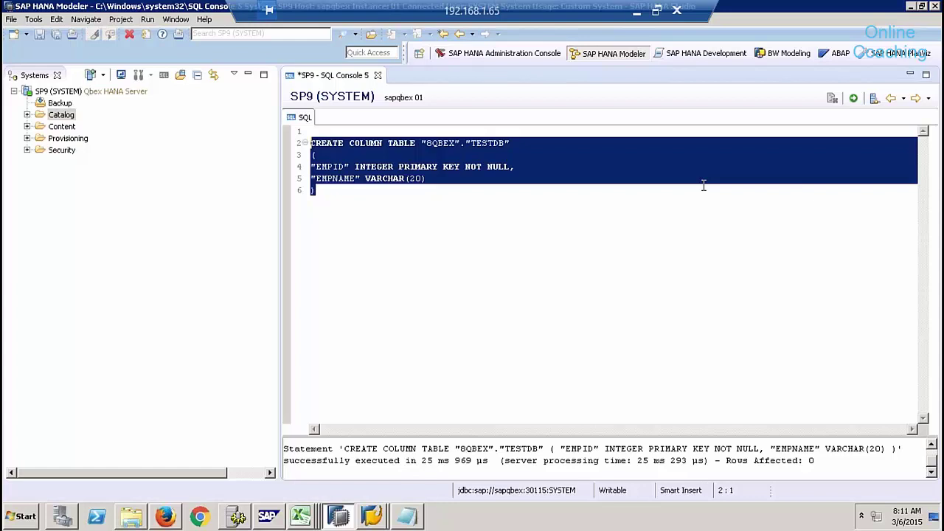
key(Delete)
click(378, 75)
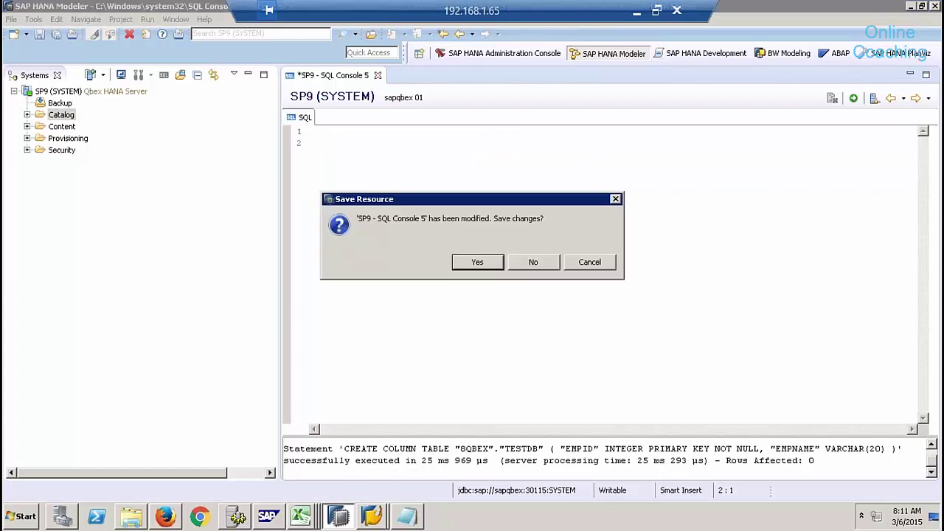
click(527, 267)
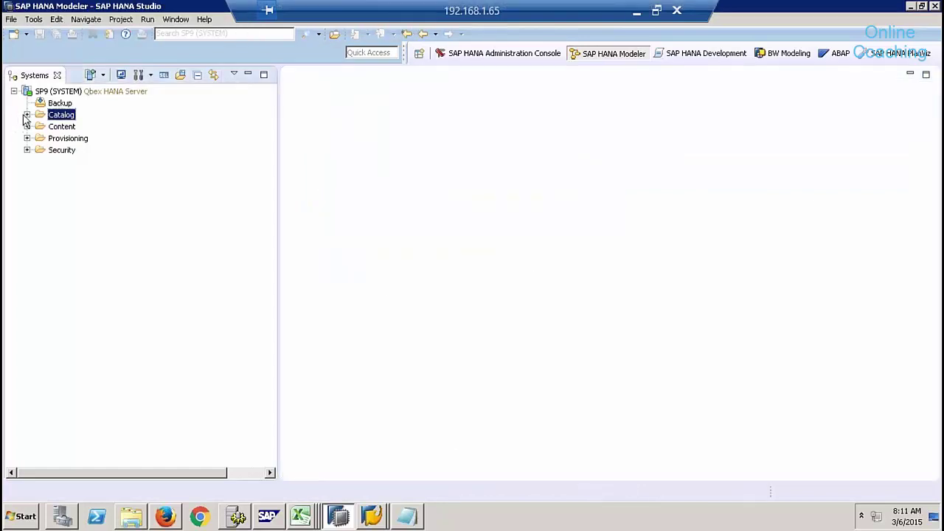
Step: Find the TESTDB table under the 8QBEX schema's Tables in the Catalog and open its definition
click(27, 116)
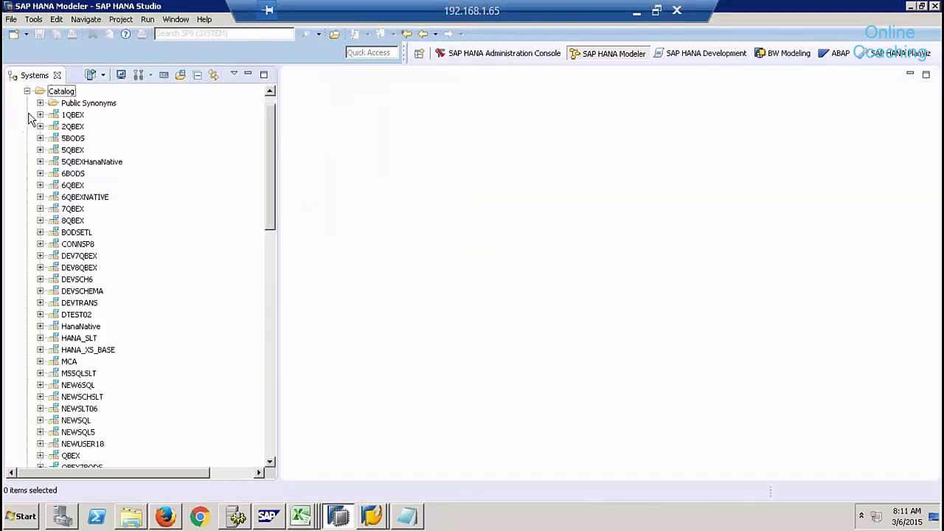
click(40, 220)
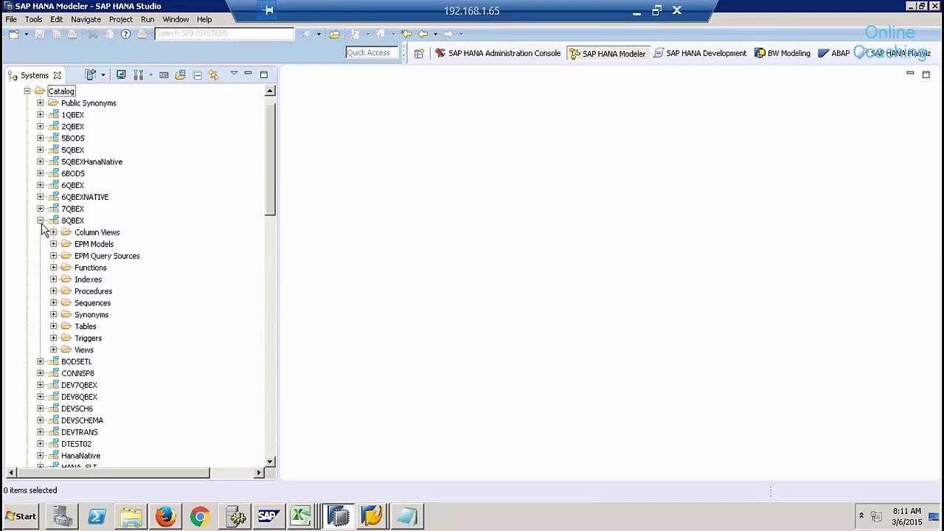
click(54, 326)
drag(270, 144, 257, 261)
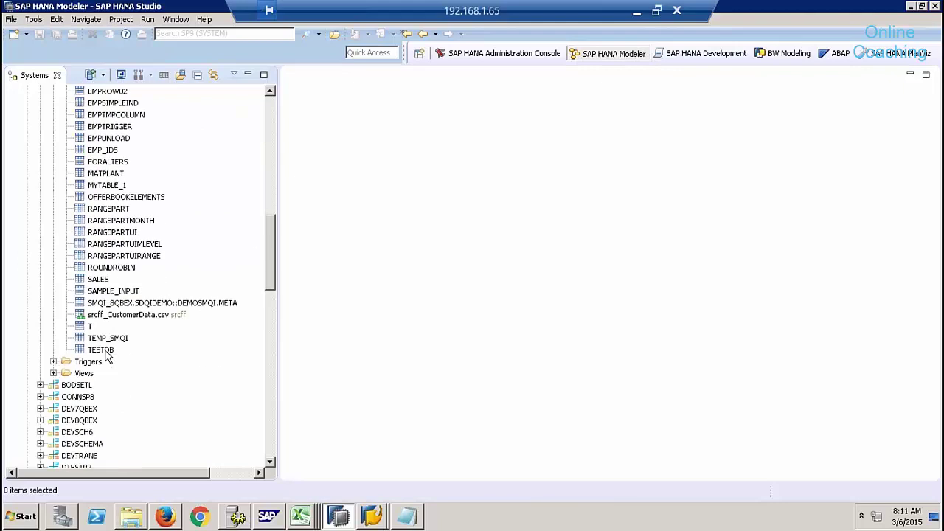
right_click(111, 349)
click(153, 193)
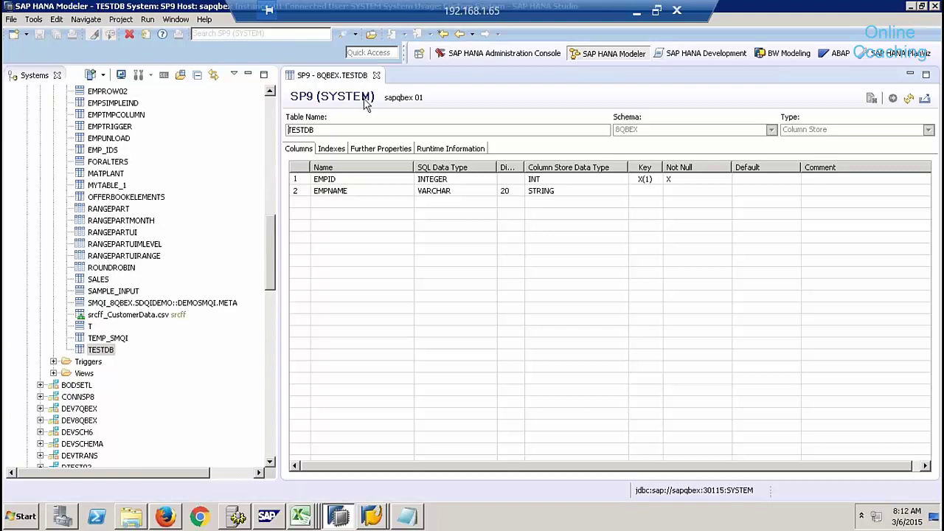
Step: Close the TESTDB table definition and start a new SAP HANA XS project in the SAP HANA Development perspective
click(376, 74)
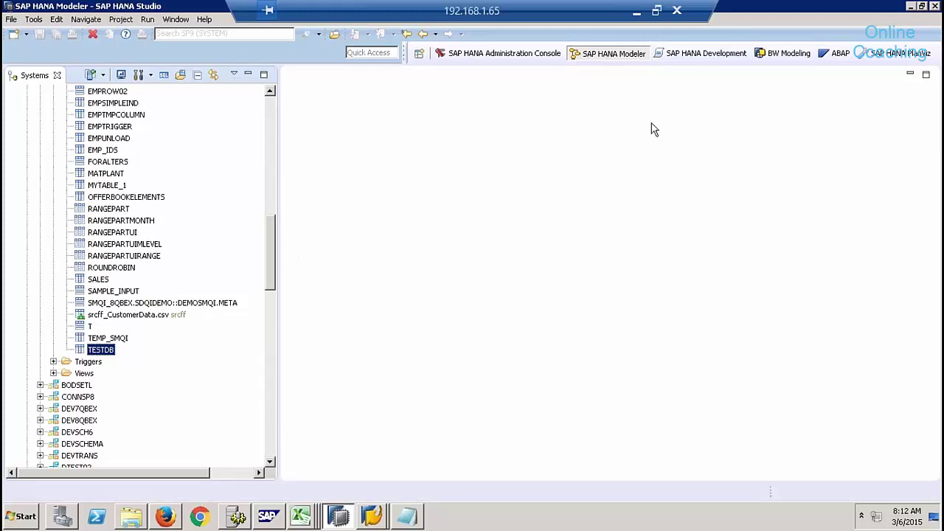
click(722, 57)
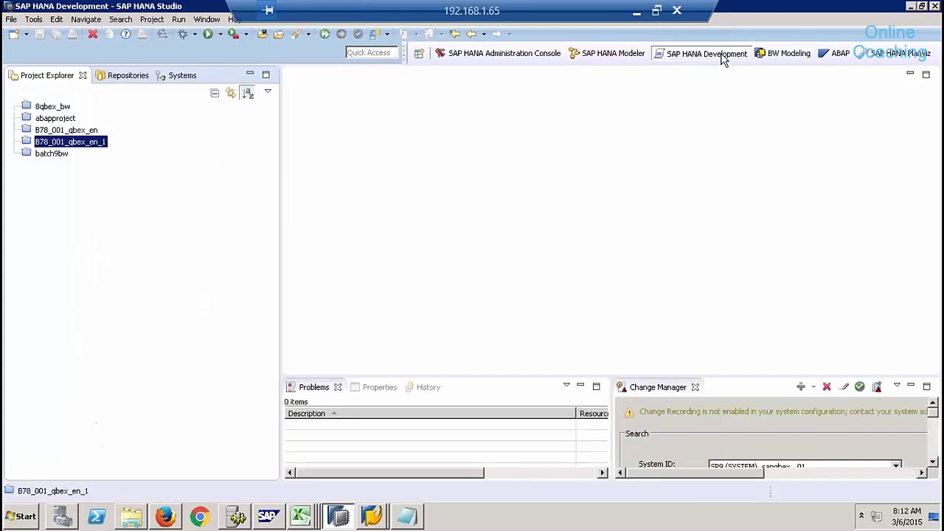
click(26, 33)
click(40, 53)
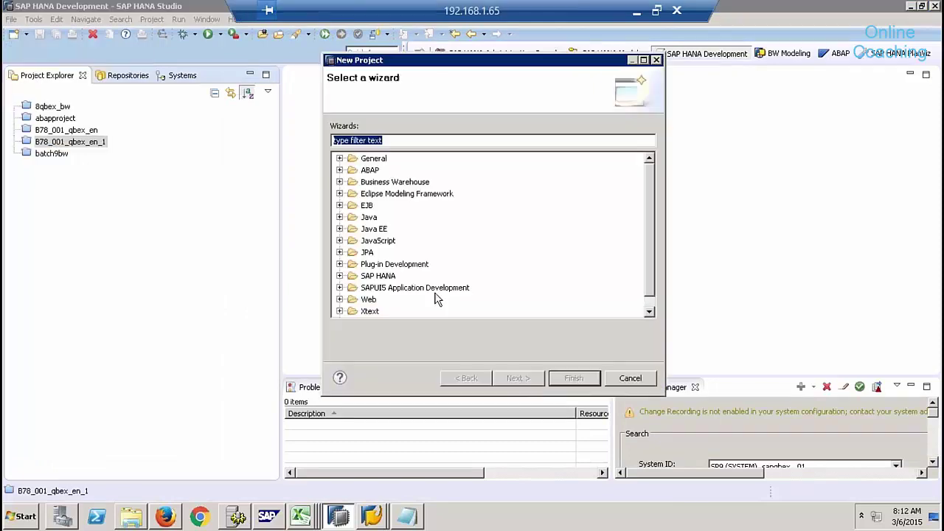
click(340, 276)
click(353, 287)
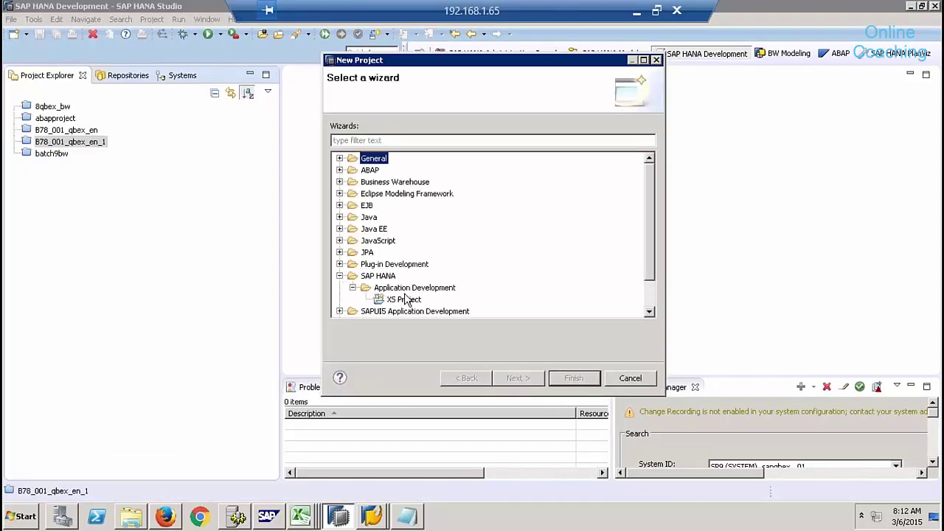
click(402, 299)
click(520, 381)
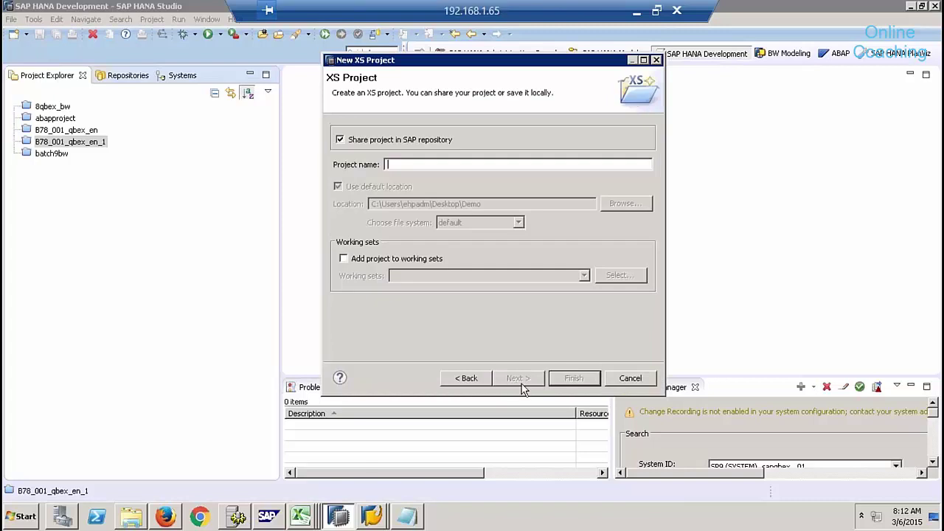
Step: Create the XS project as AFSDSFG in the default location, without sharing it in the SAP repository
click(390, 140)
click(404, 163)
text(AFSDSFG)
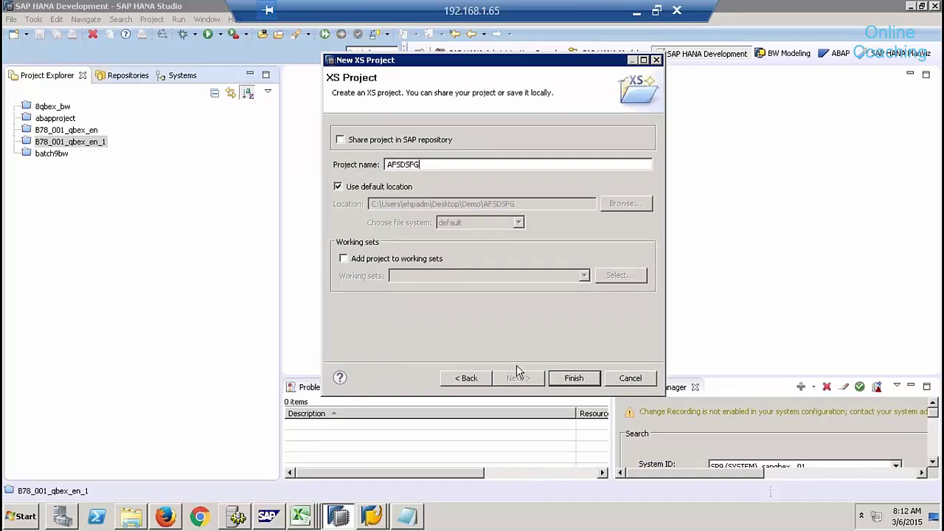
click(574, 378)
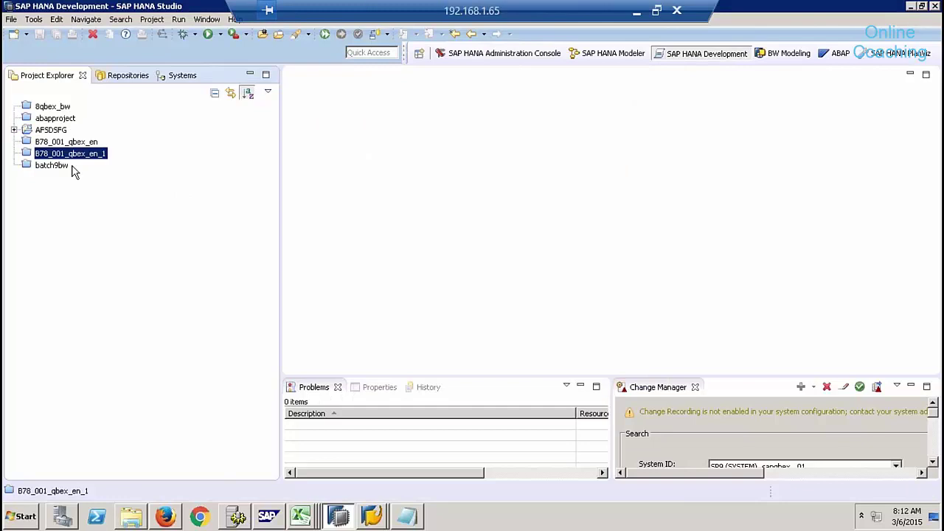
Step: Start a new Database Table from the SAP HANA Database Development wizards inside the AFSDSFG project
click(52, 130)
click(14, 130)
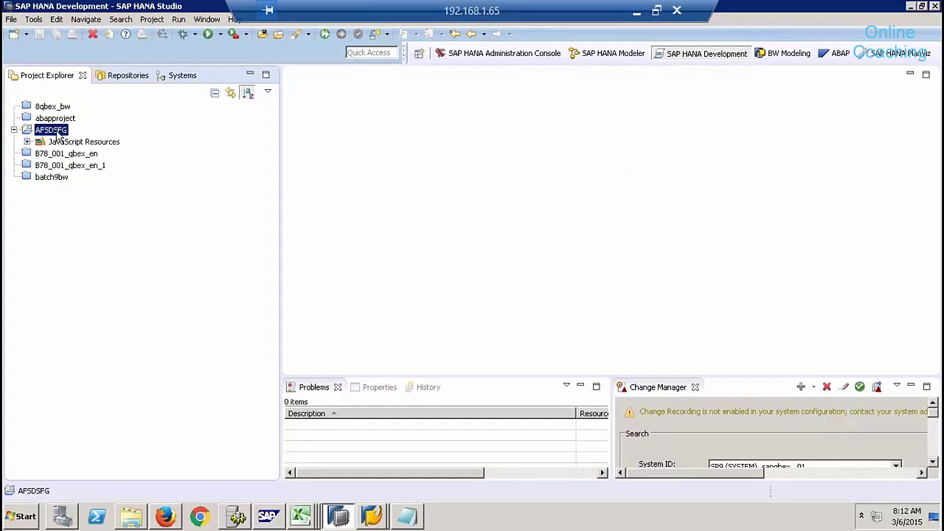
right_click(58, 135)
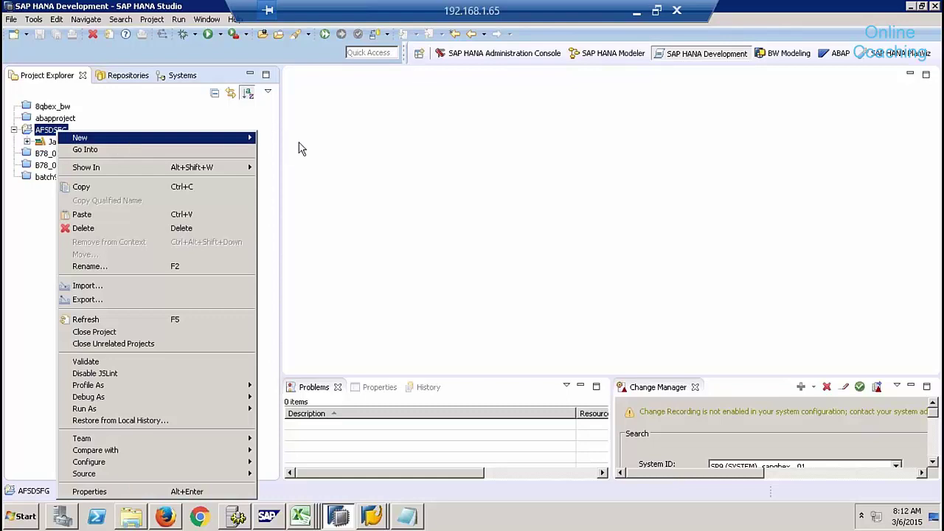
mouse_move(249, 138)
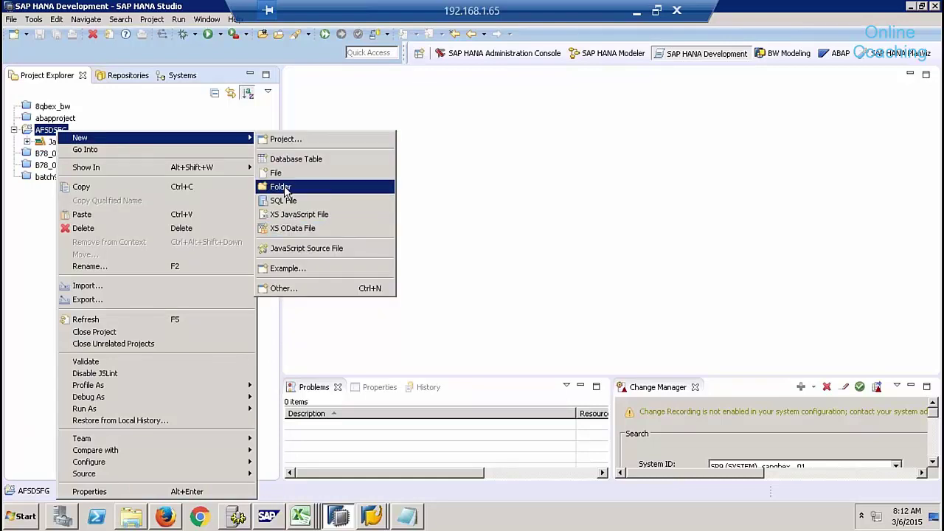
click(283, 290)
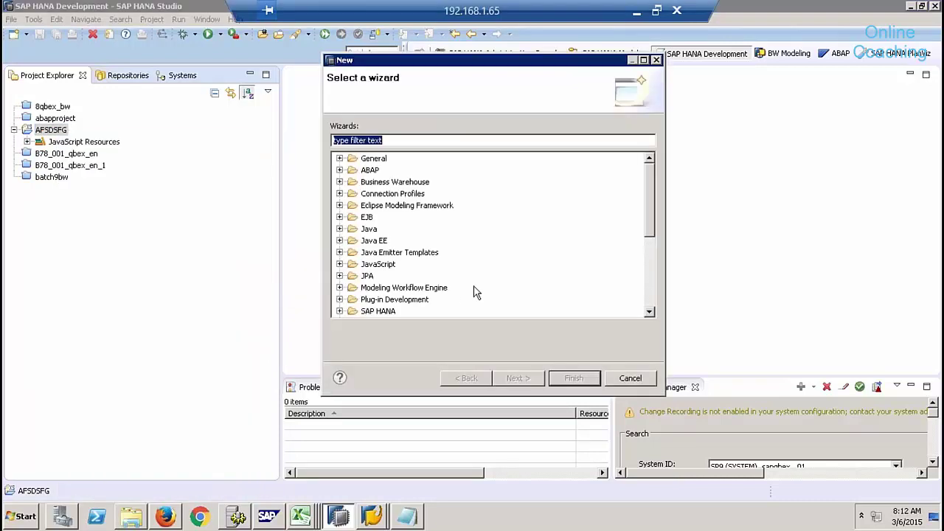
click(340, 311)
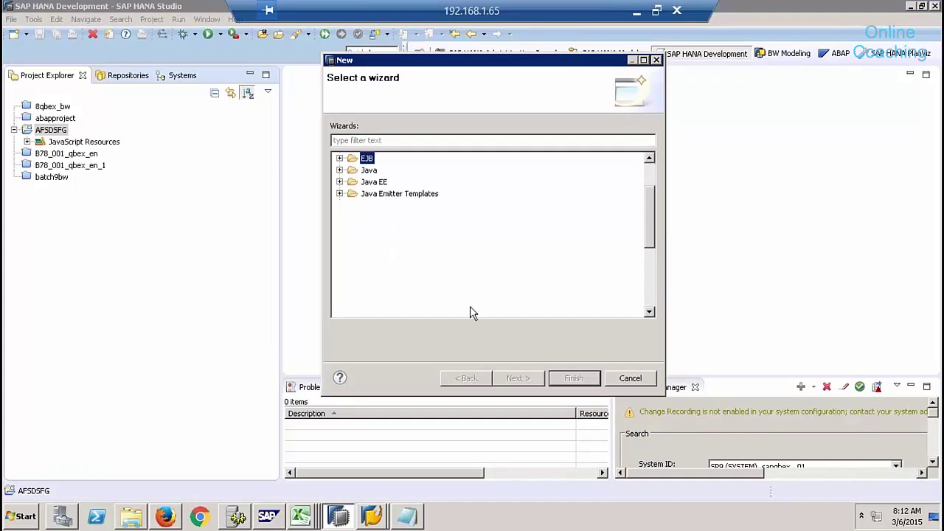
click(353, 314)
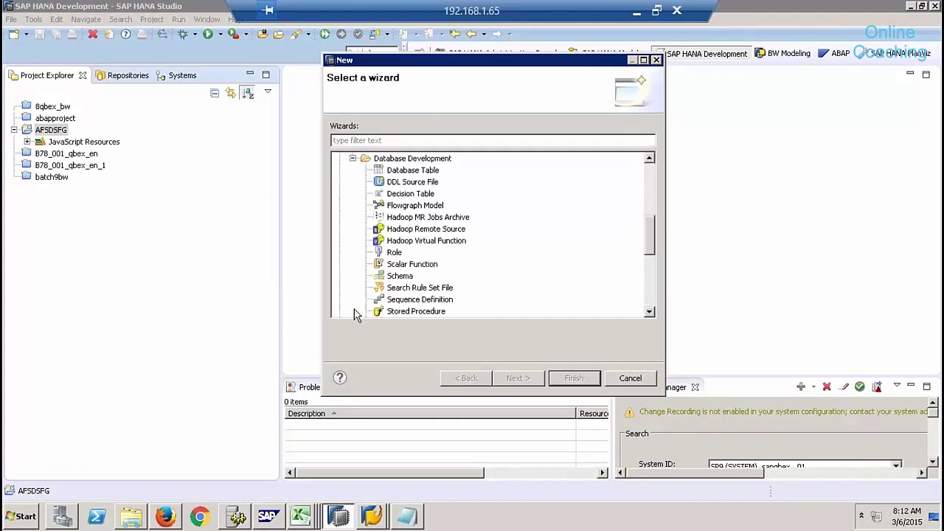
click(429, 176)
click(517, 379)
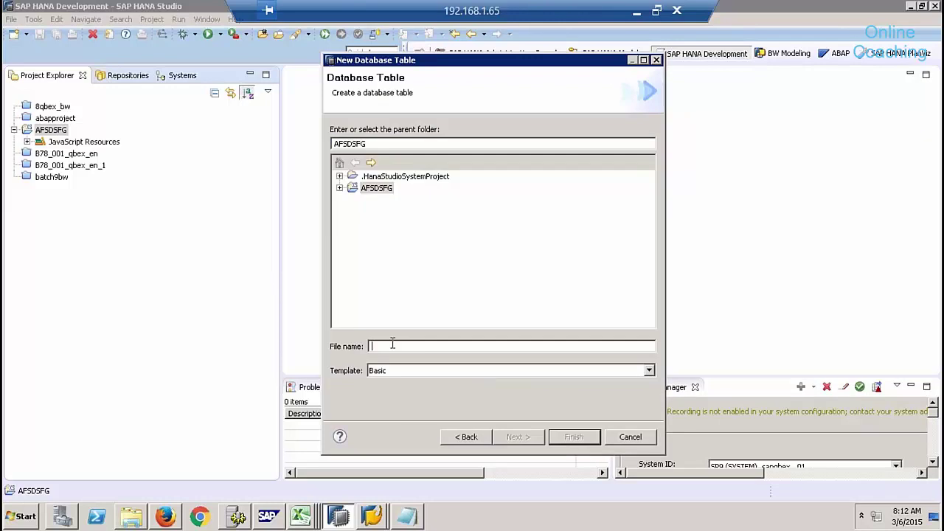
Step: Create the database table file as TESTDB01 in the AFSDSFG folder using the Basic template
text(TESTDB01)
click(454, 373)
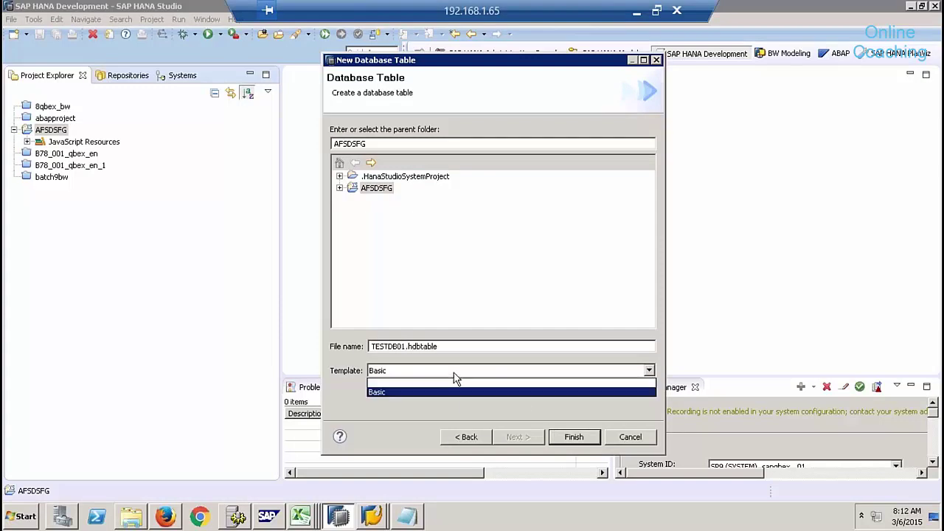
click(499, 299)
click(574, 437)
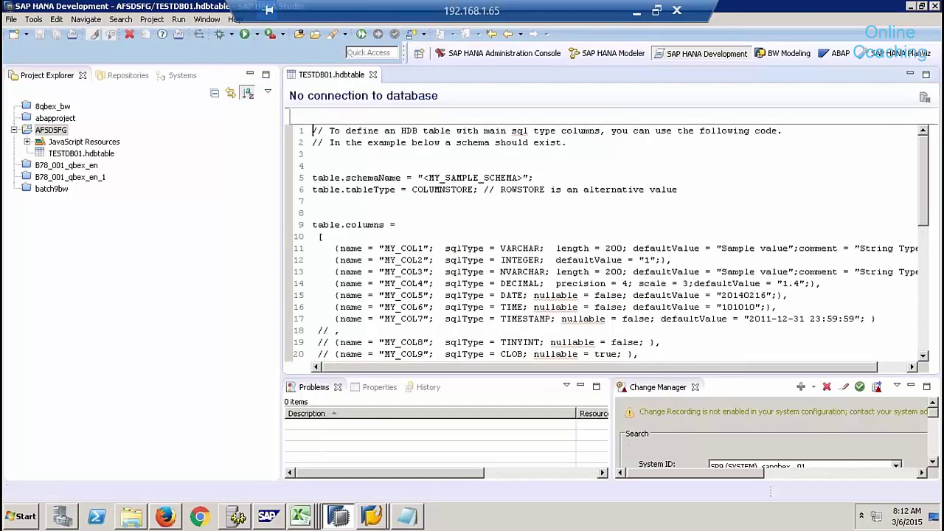
Step: Minimize the Project Explorer and close the Problems, Properties, Change Manager and History views to enlarge the code editor
click(250, 74)
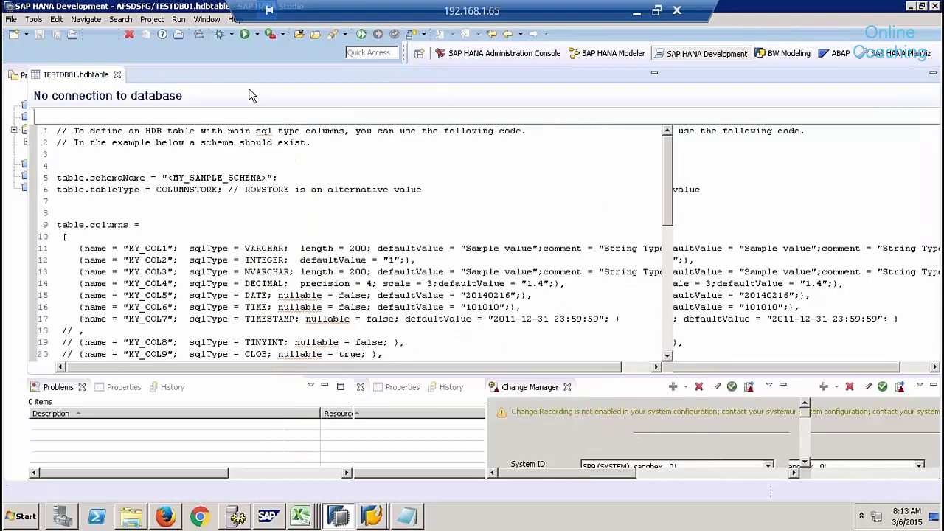
click(82, 389)
click(84, 388)
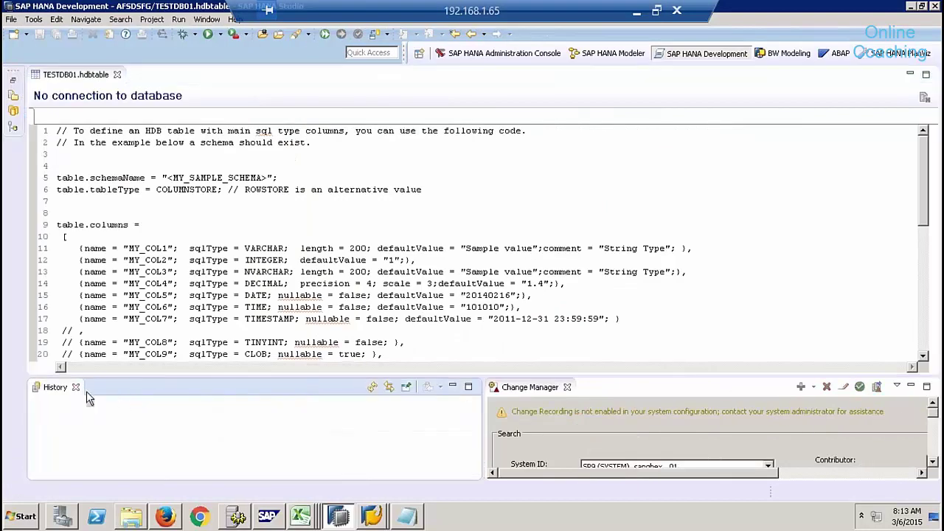
click(568, 387)
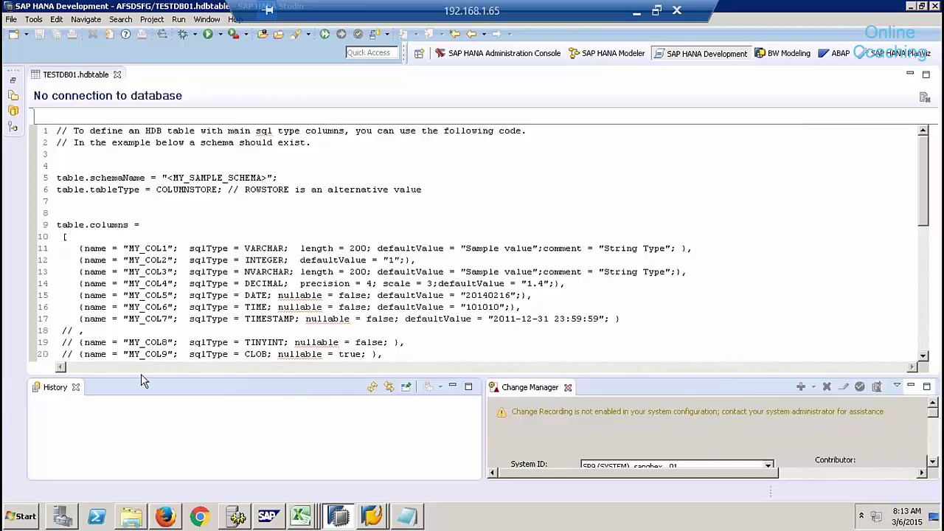
click(75, 387)
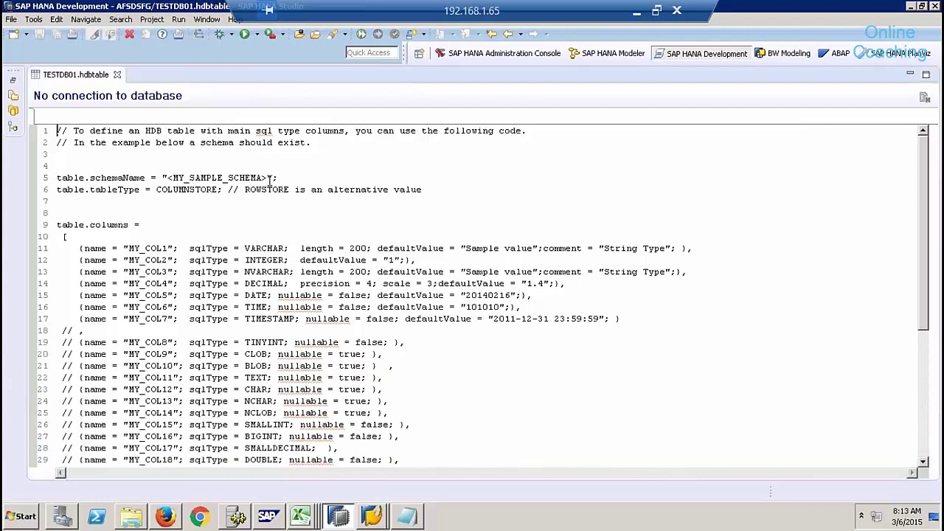
Step: Set table.schemaName to "8QBEX" and reduce the column list to MY_COL1 and MY_COL2 without a trailing comma
drag(270, 180, 166, 179)
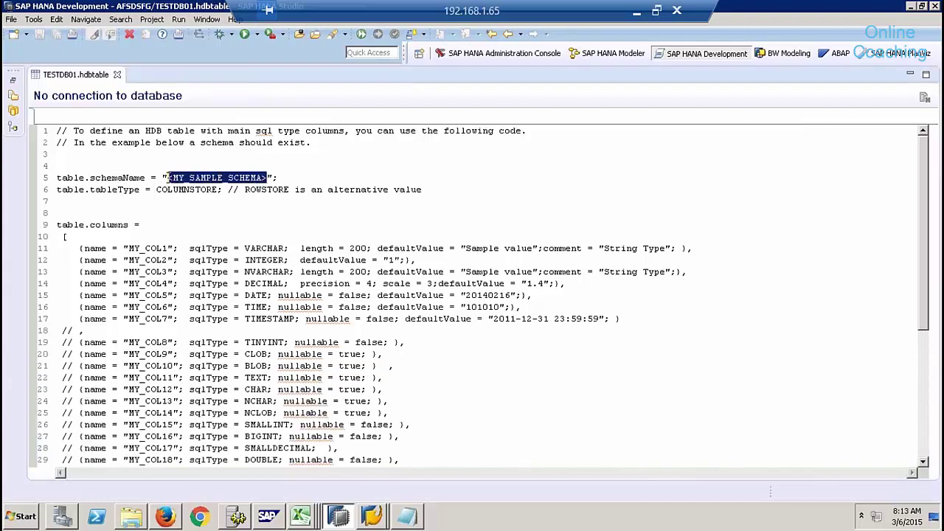
text(SQBEX)
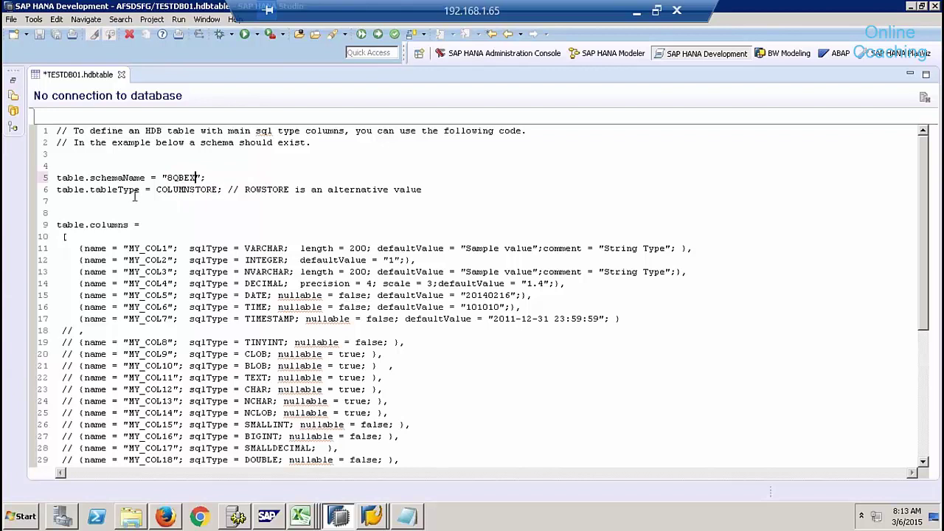
drag(72, 272, 397, 359)
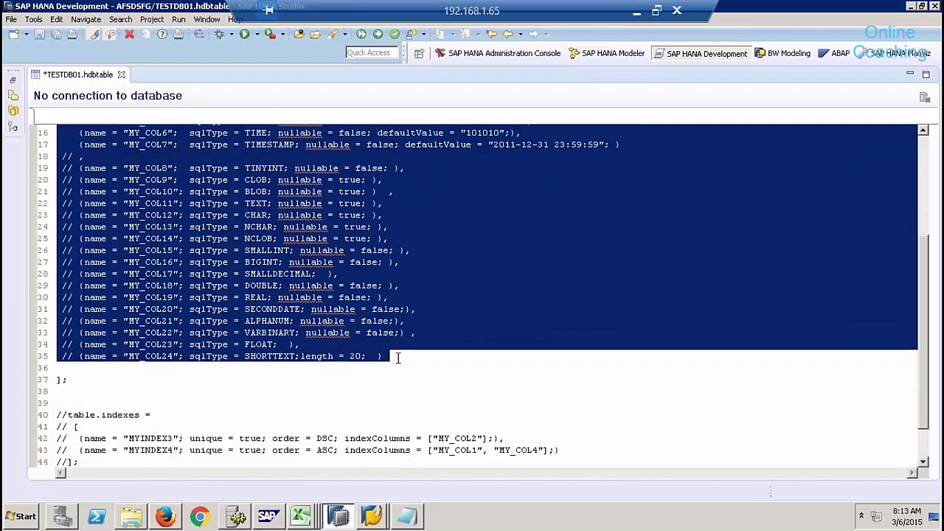
key(Delete)
click(418, 261)
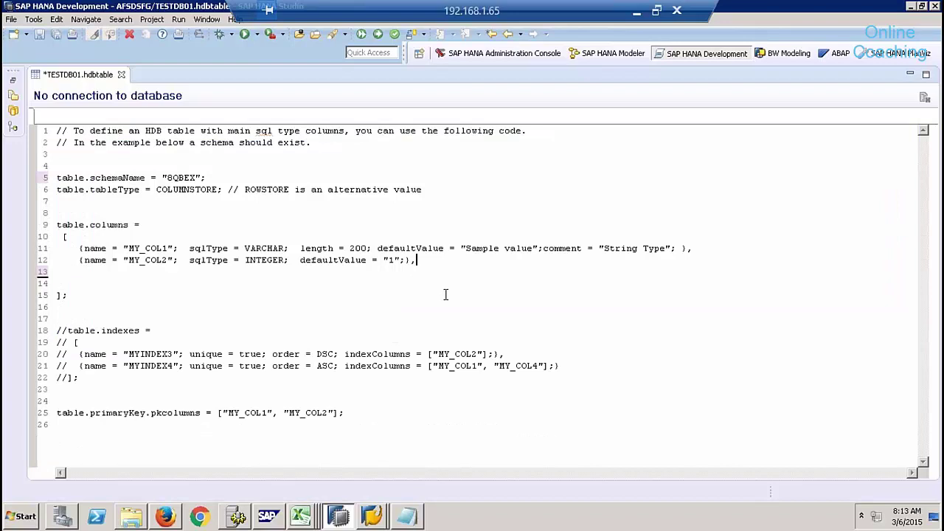
key(BackSpace)
Step: Remove "MY_COL1" from the primary key columns and delete the commented-out table.indexes block
drag(168, 248, 129, 249)
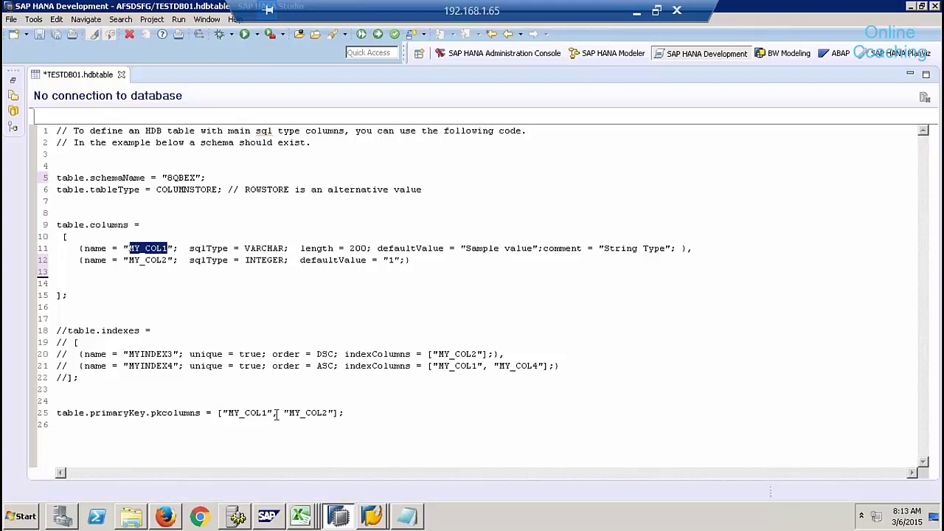
drag(278, 414, 223, 413)
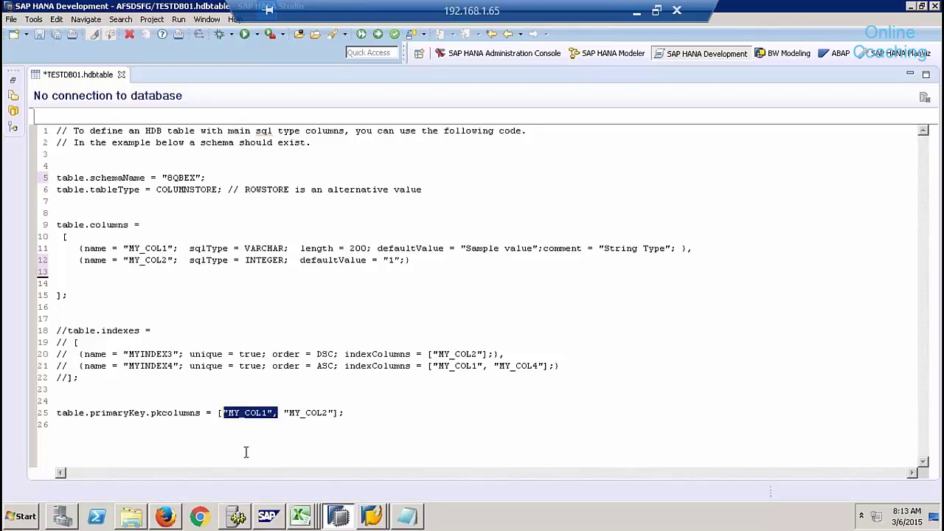
key(Delete)
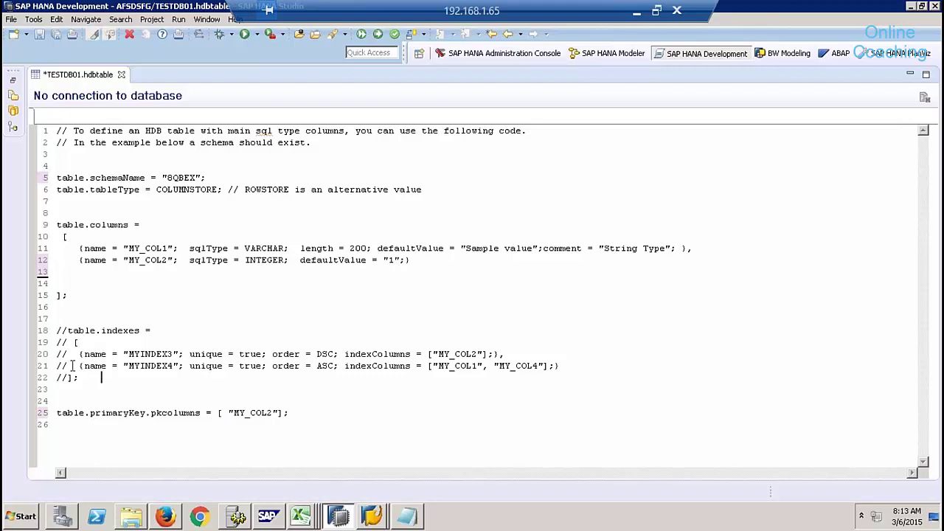
drag(100, 377, 34, 315)
key(Delete)
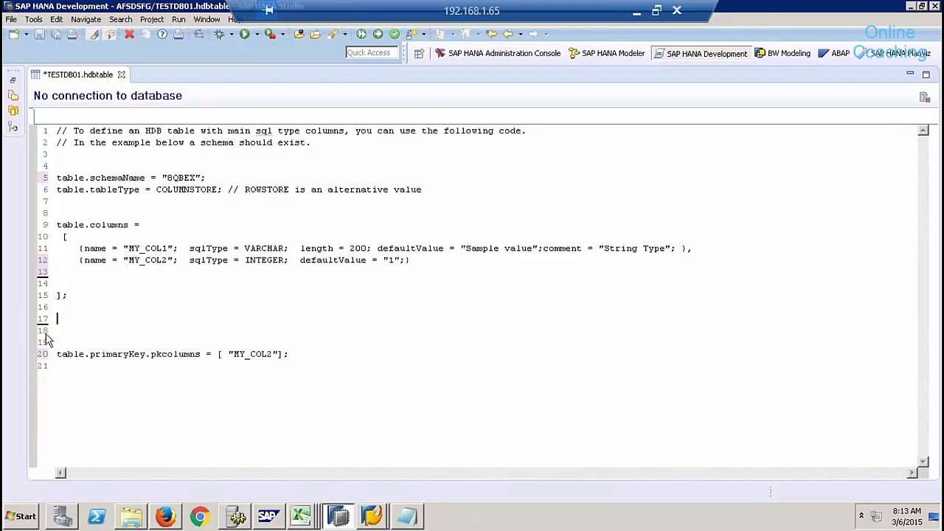
click(369, 365)
Step: Restore the Project Explorer and start sharing the AFSDSFG project with SAP HANA Repository as the repository type
click(15, 87)
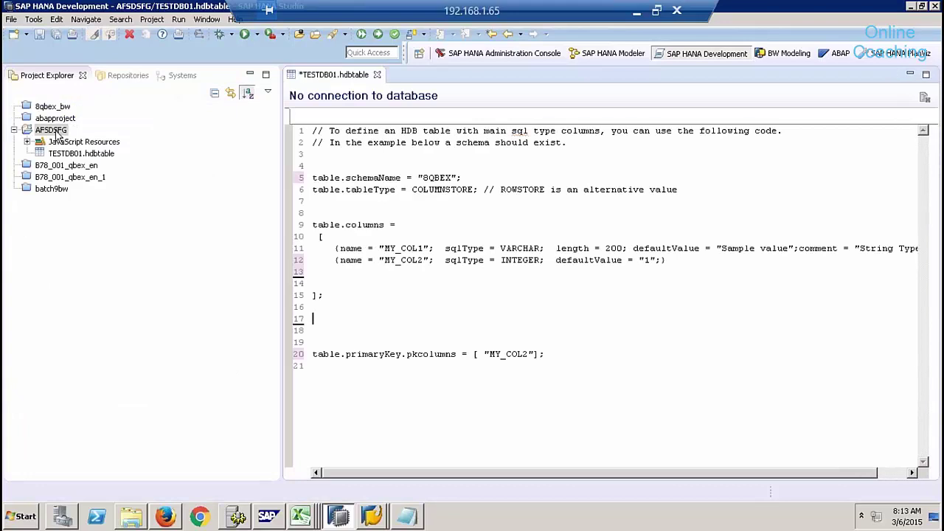
right_click(55, 132)
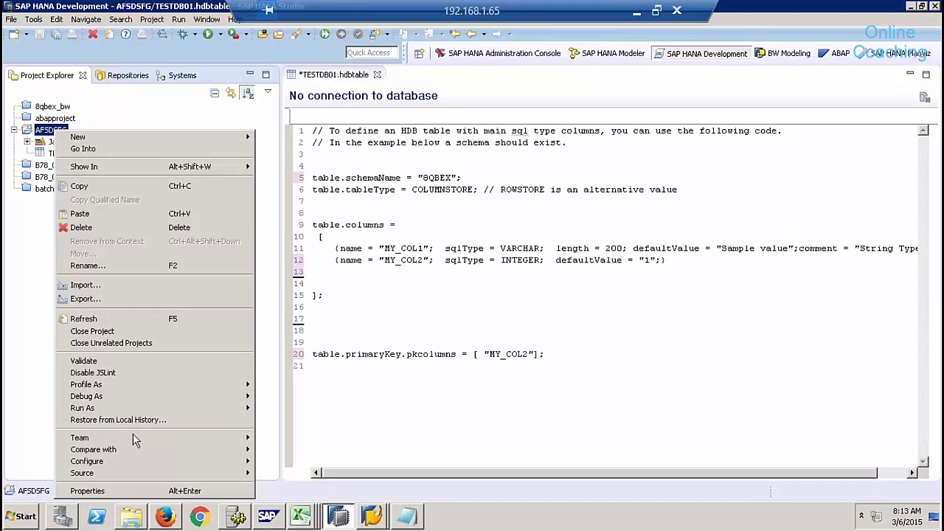
mouse_move(136, 439)
click(286, 455)
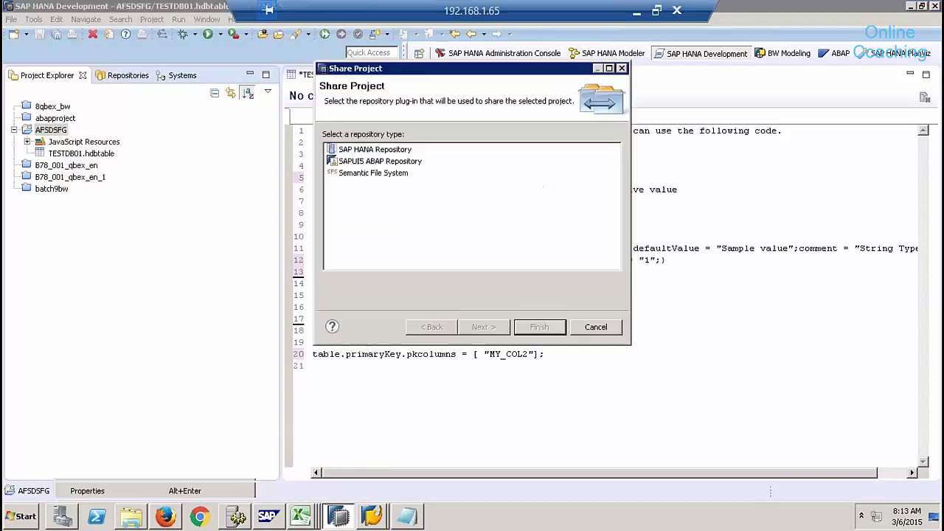
click(385, 151)
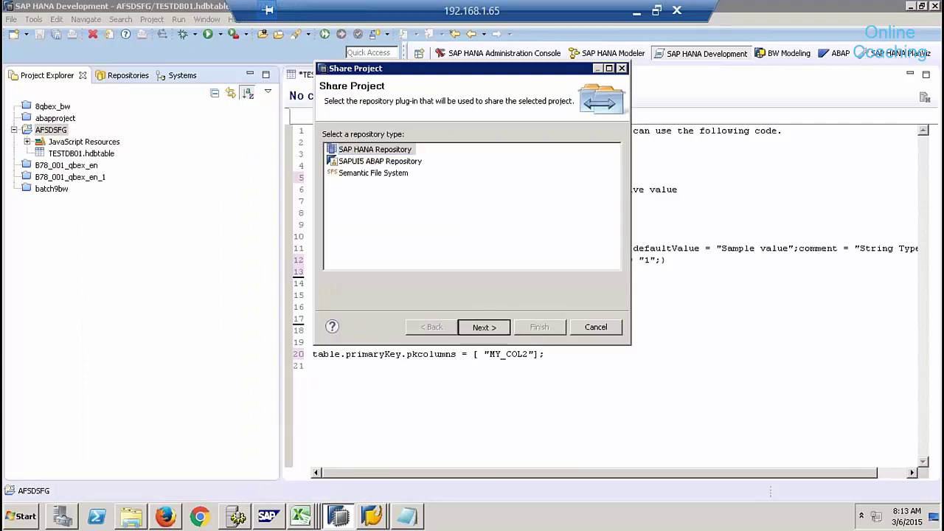
click(482, 327)
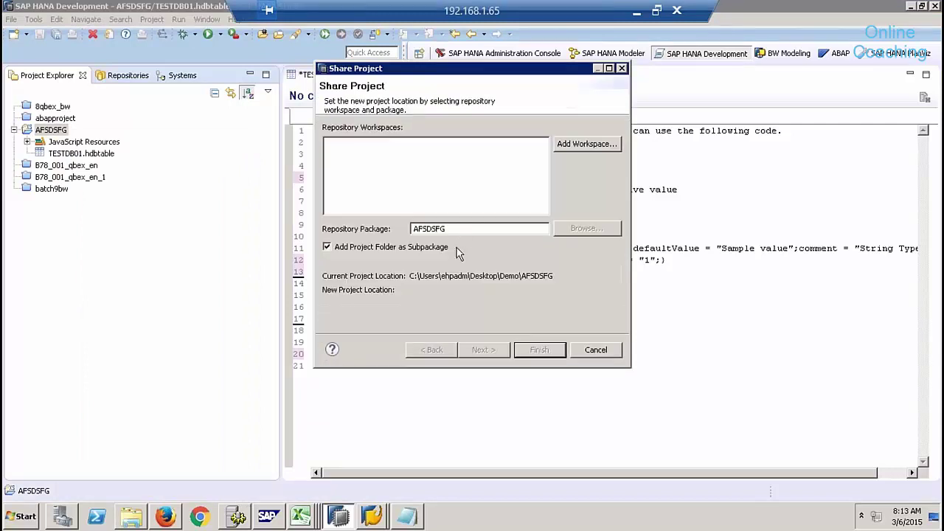
Step: Create a default repository workspace on the SP9 (SYSTEM) system and finish sharing the AFSDSFG project, saving TESTDB01.hdbtable
click(587, 143)
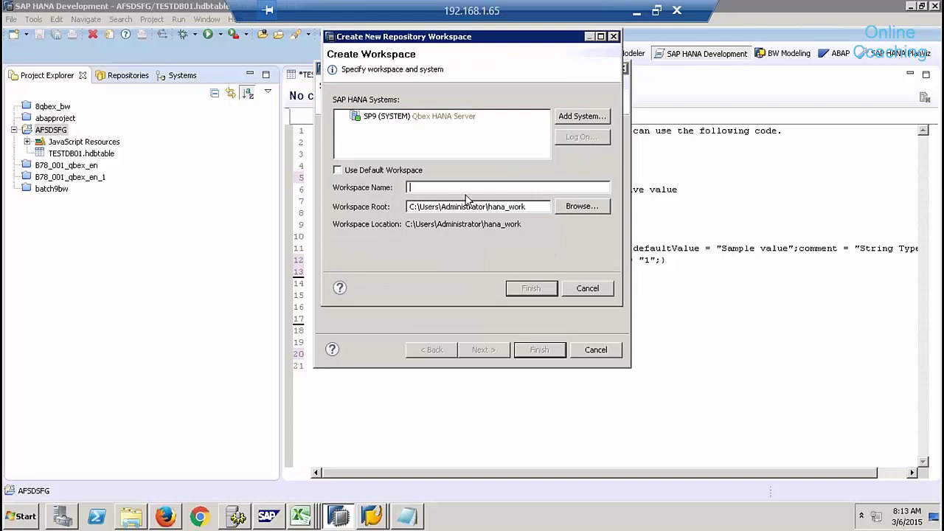
text(WS001)
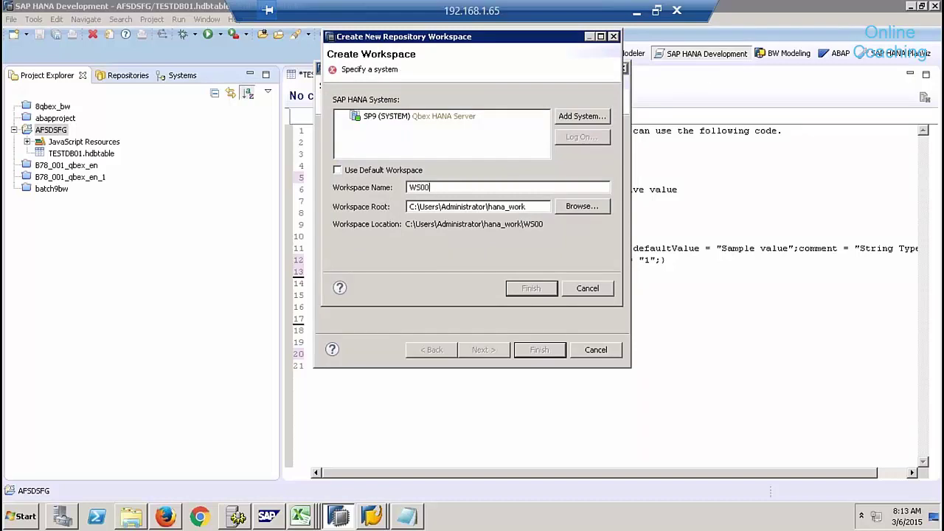
click(368, 171)
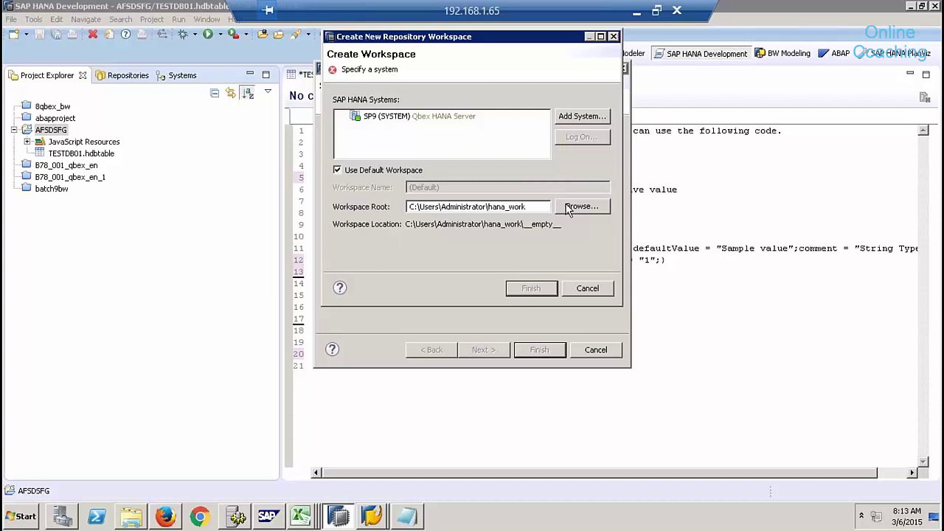
click(445, 118)
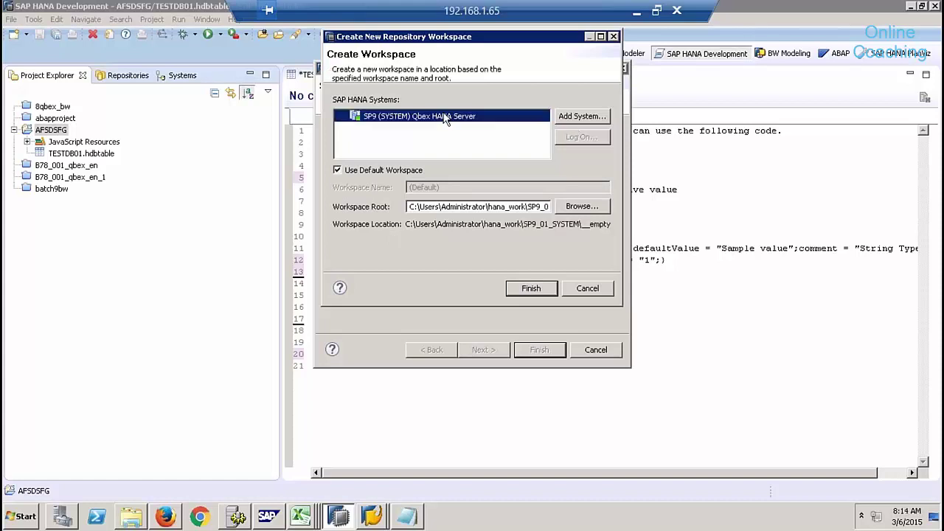
click(533, 288)
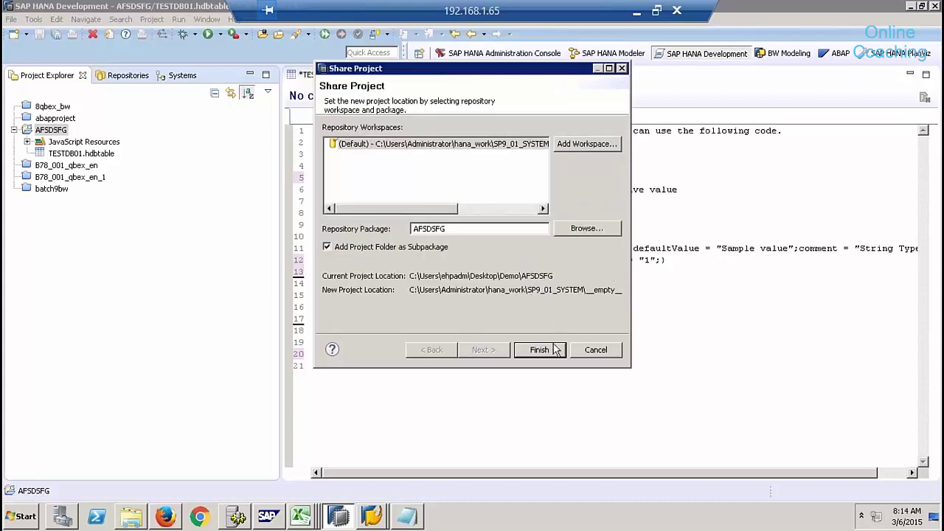
click(540, 351)
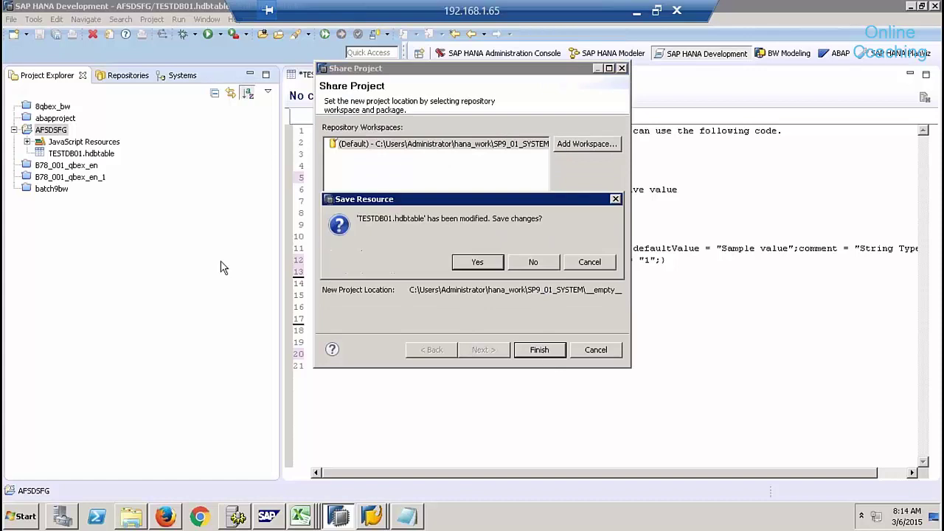
click(477, 263)
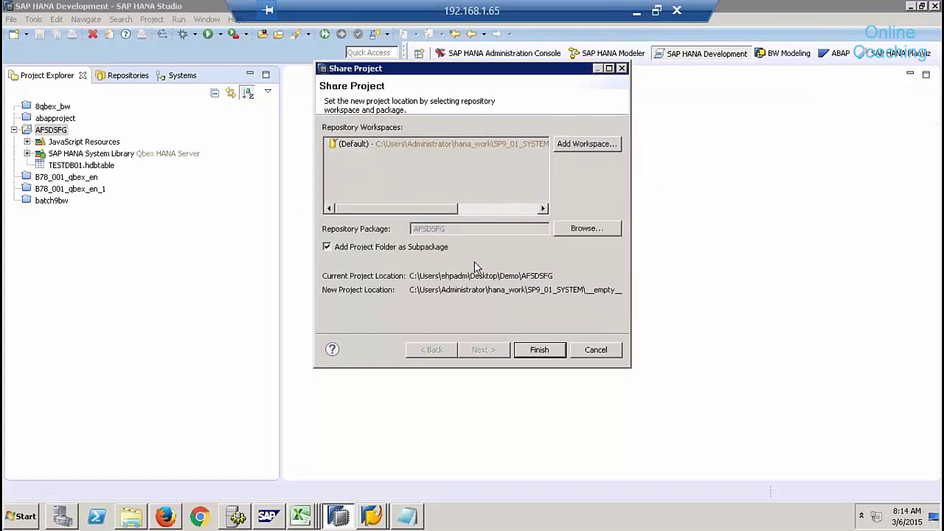
Step: Reopen TESTDB01.hdbtable from the shared AFSDSFG project and activate it in the repository
click(82, 167)
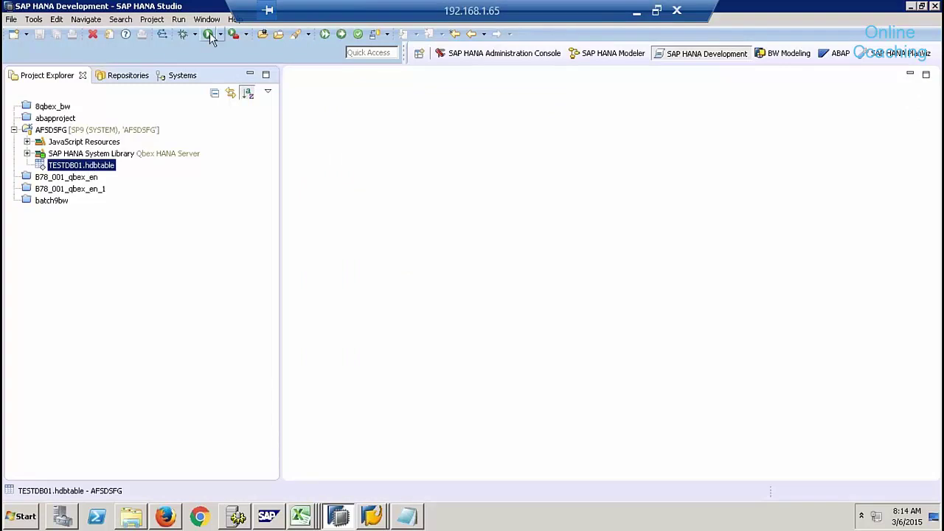
double_click(96, 169)
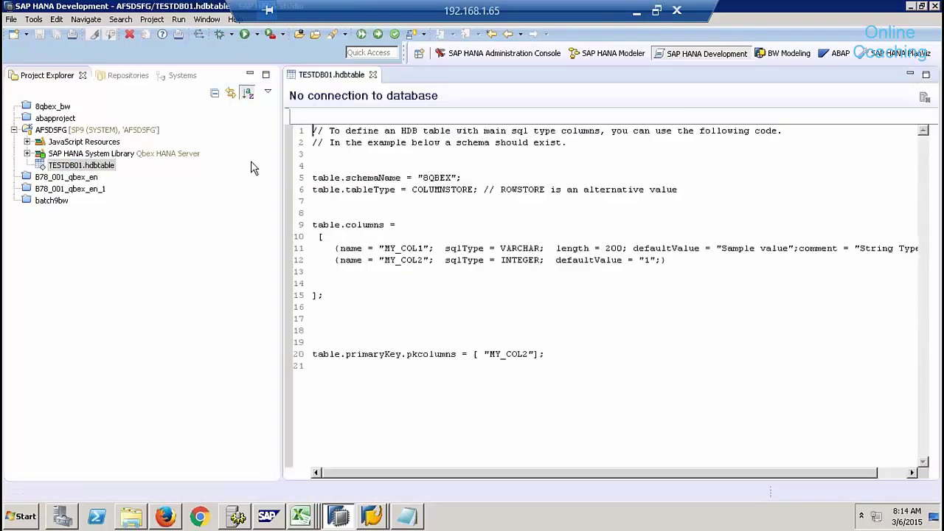
click(378, 36)
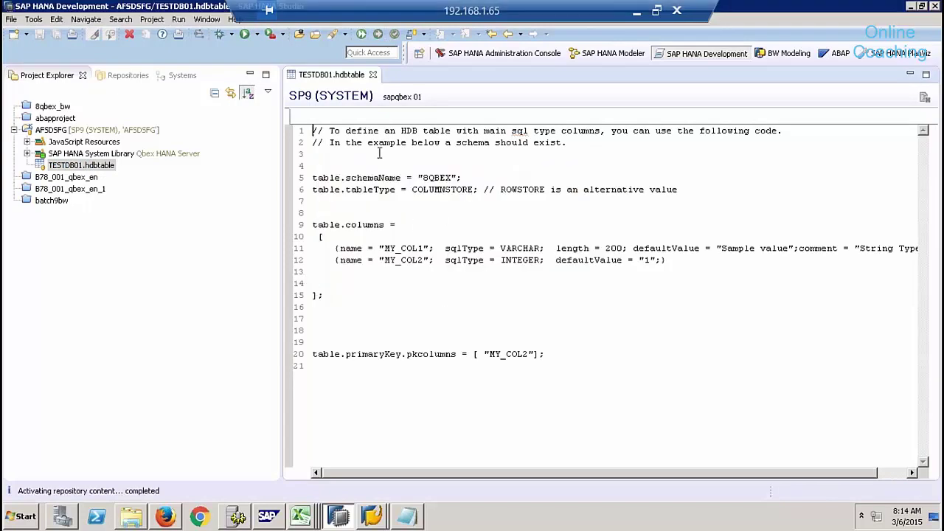
Step: Refresh the Tables folder of the 8QBEX schema in the Systems view and look for the activated TESTDB01 table
click(181, 74)
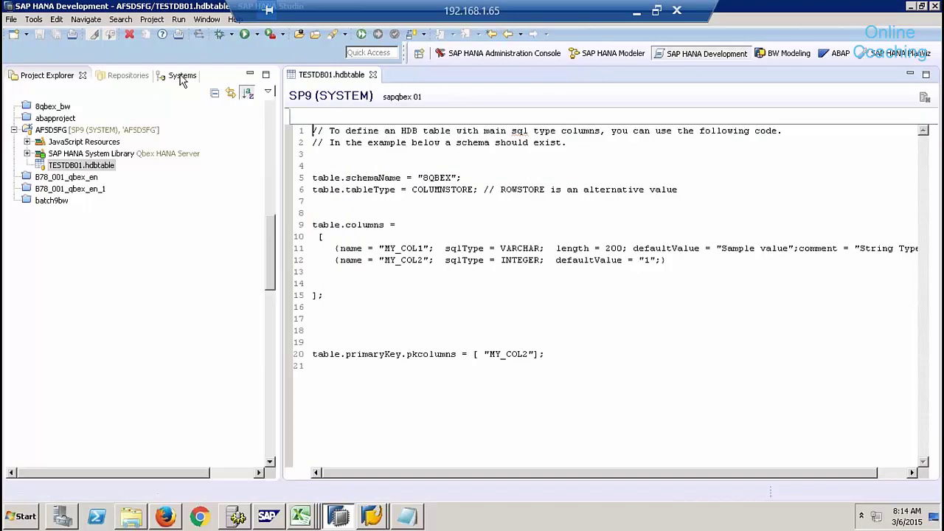
scroll(259, 171, up, 10)
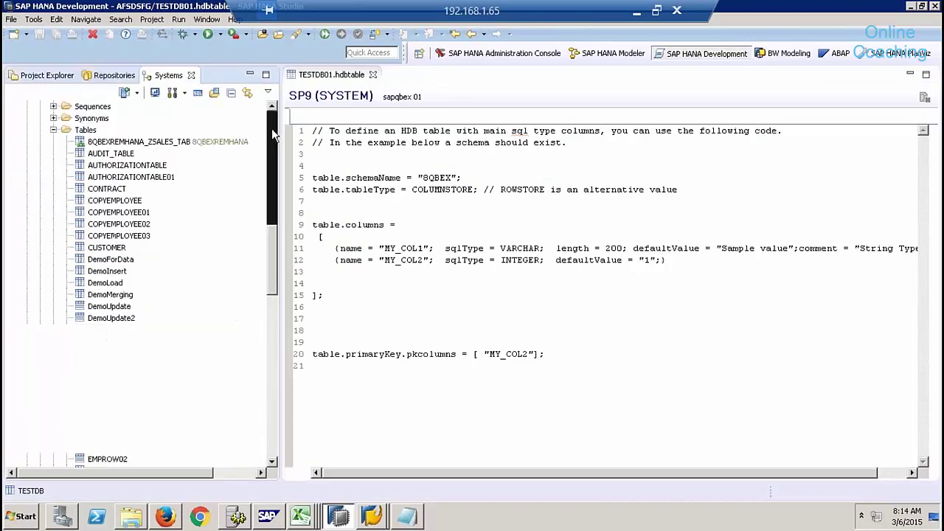
right_click(83, 130)
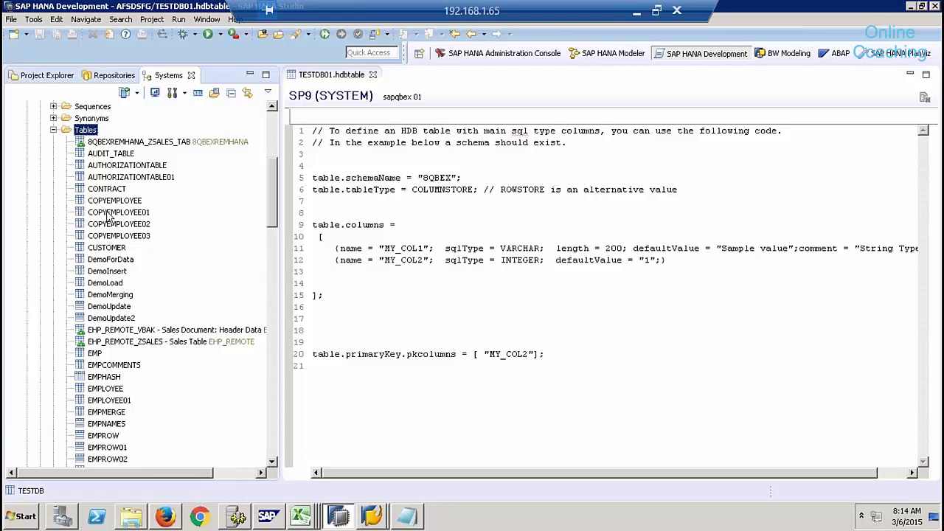
key(Escape)
drag(270, 204, 259, 289)
scroll(263, 286, up, 1)
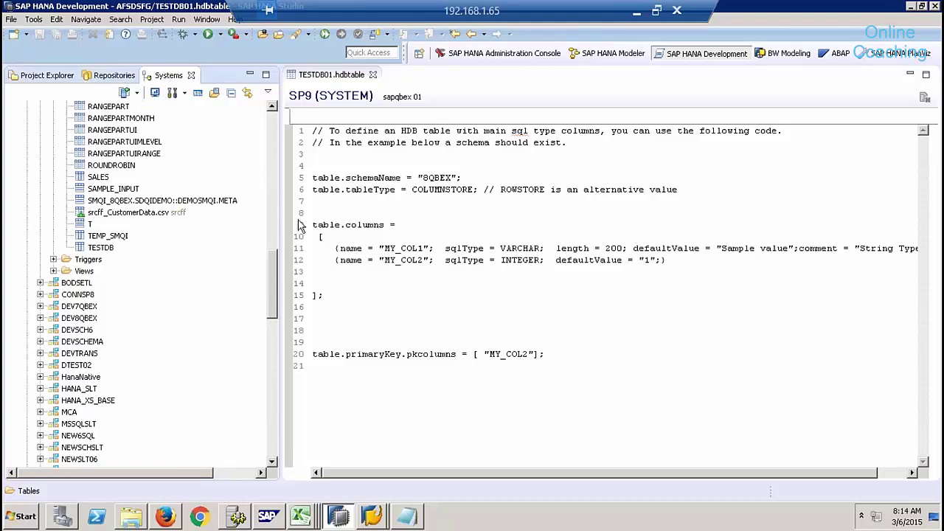
drag(271, 284, 262, 175)
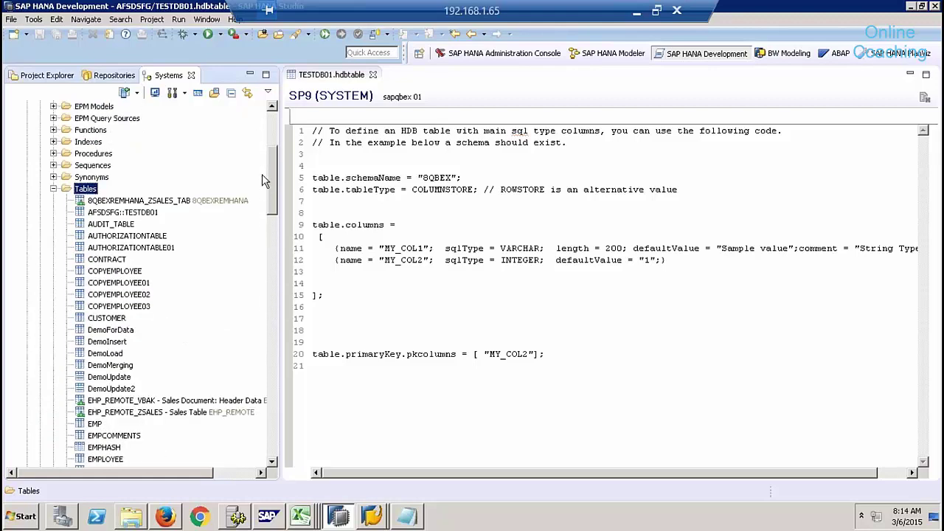
right_click(82, 189)
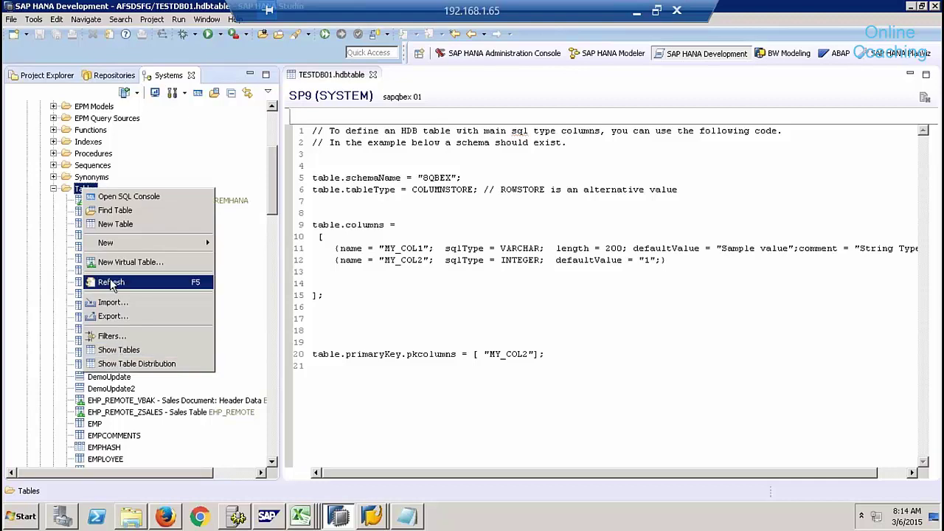
click(110, 283)
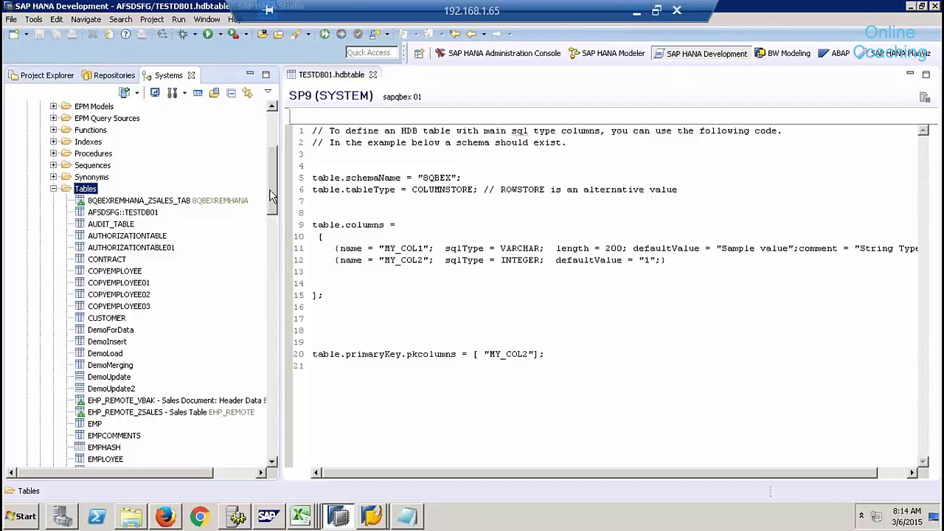
Step: Open the definition of the AFSDSFG::TESTDB01 table to review its columns
click(147, 213)
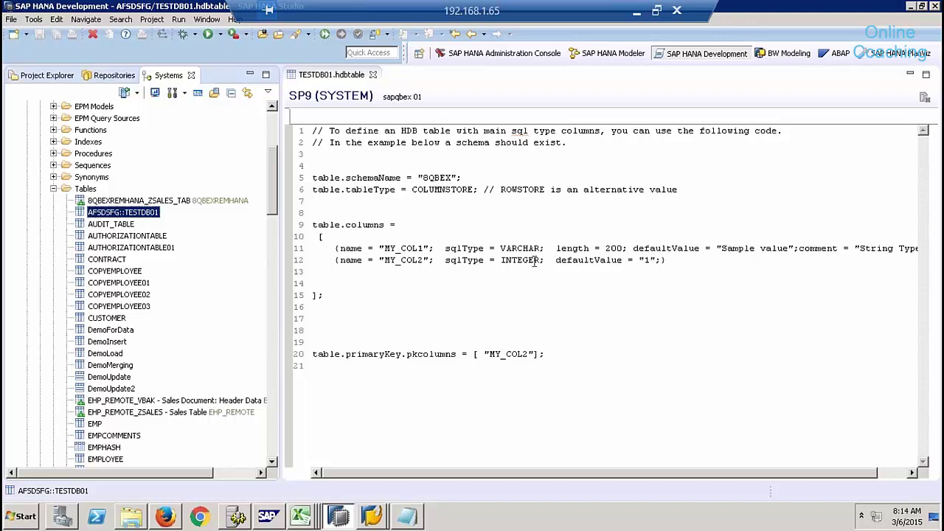
right_click(146, 212)
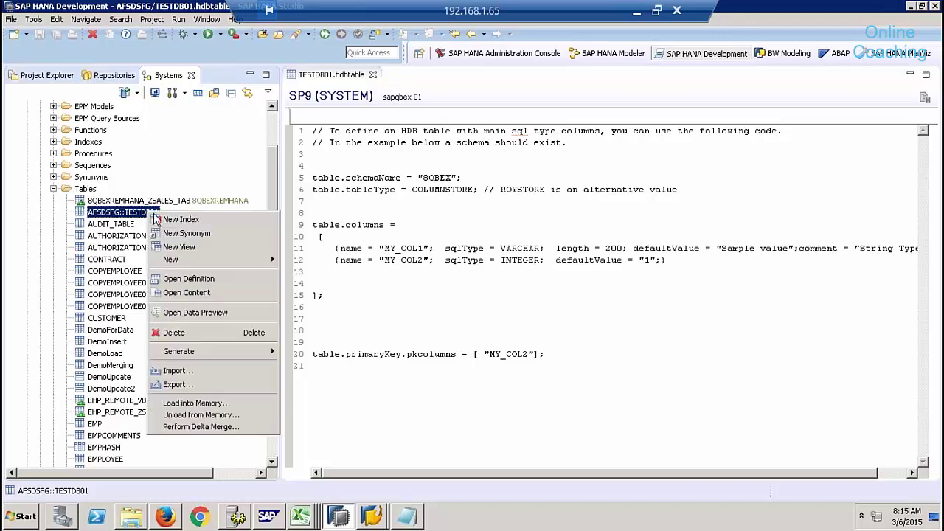
click(201, 279)
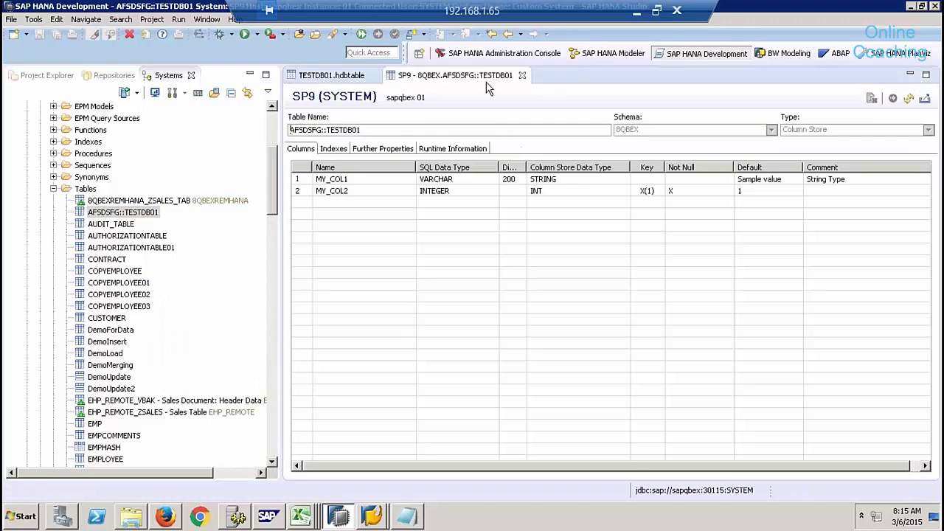
Step: Duplicate the MY_COL2 line in TESTDB01.hdbtable as an additional column named "MY_COL3", separating the two entries with a comma
click(347, 80)
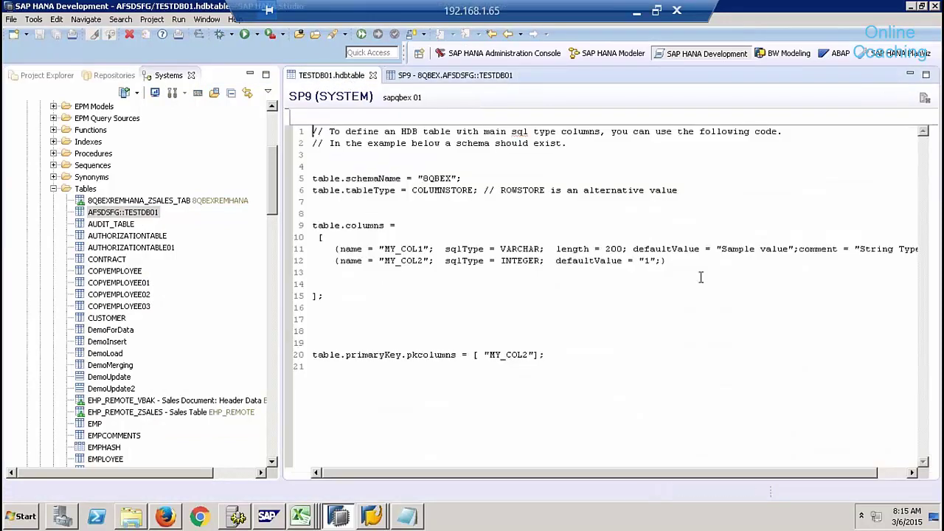
drag(683, 261, 302, 262)
key(ctrl+c)
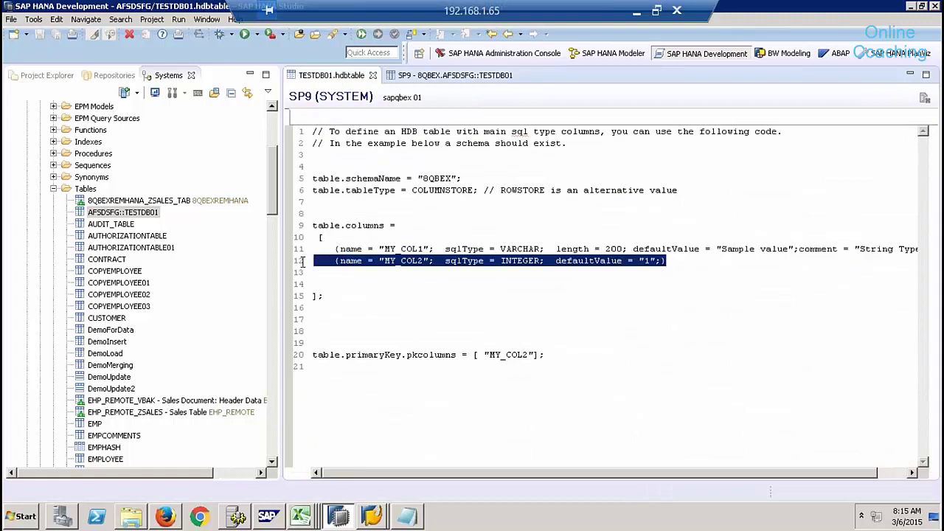
click(685, 262)
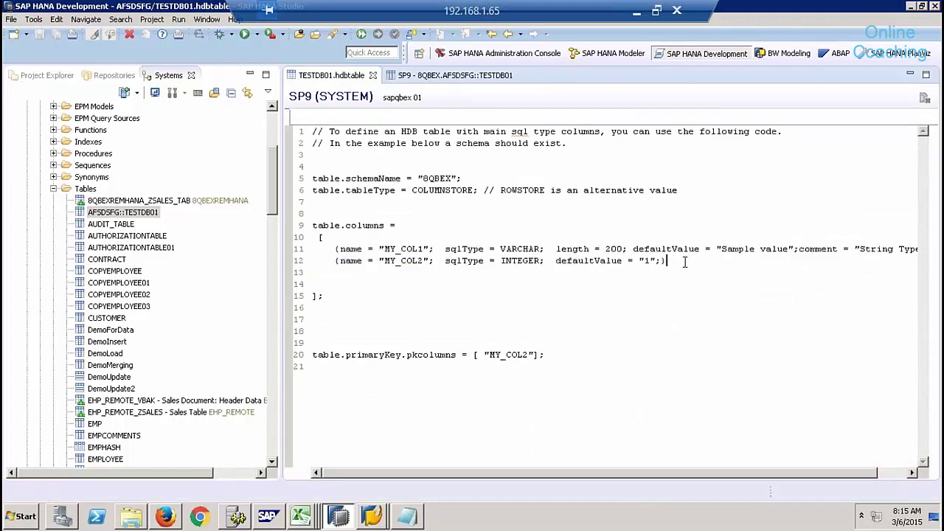
key(Return)
key(ctrl+v)
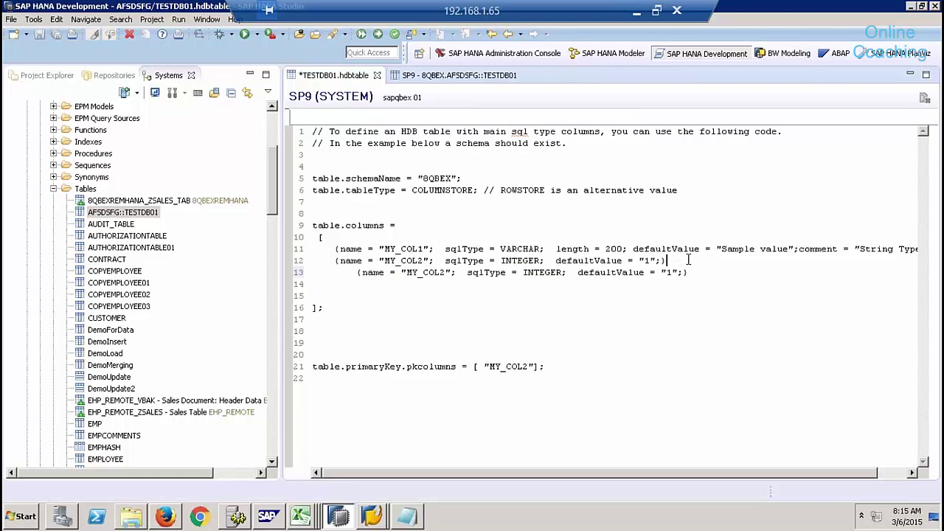
text(,)
click(447, 272)
key(BackSpace)
text(3)
Step: Activate the modified TESTDB01.hdbtable and refresh the AFSDSFG::TESTDB01 table definition
click(377, 35)
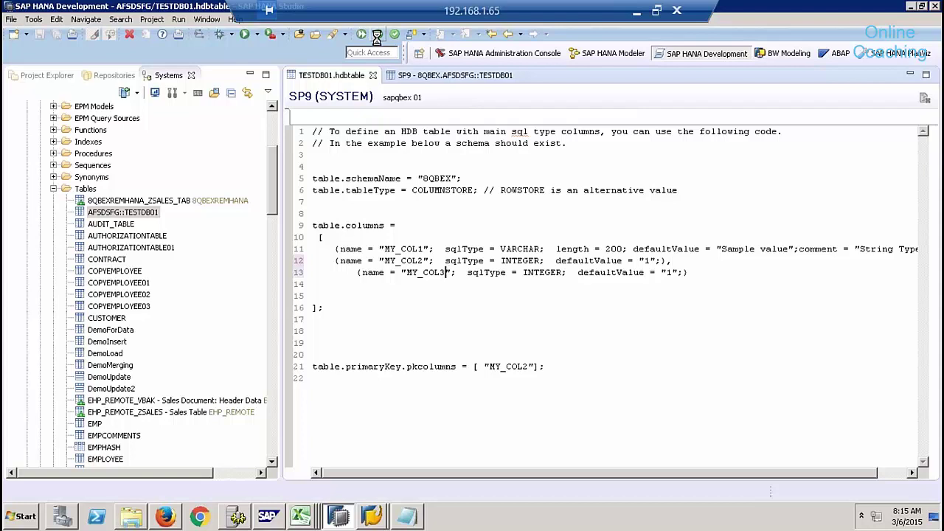
click(482, 77)
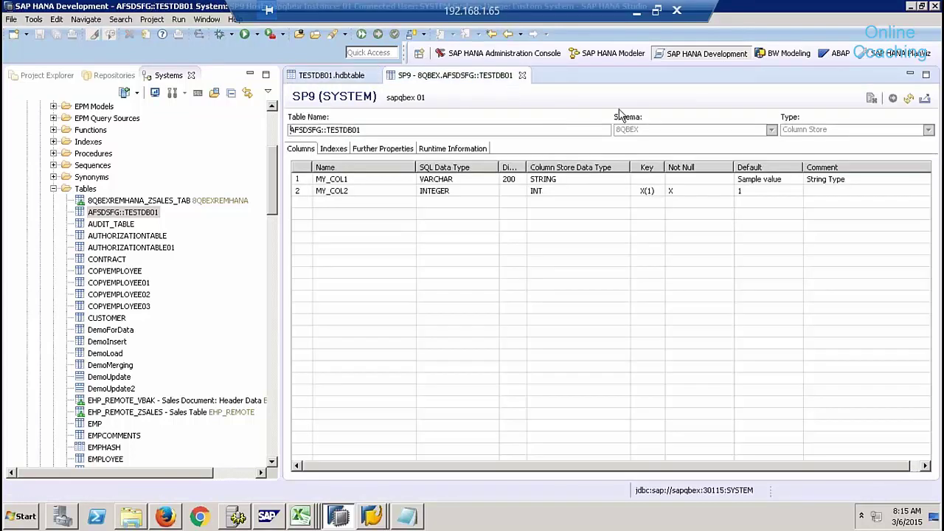
click(909, 99)
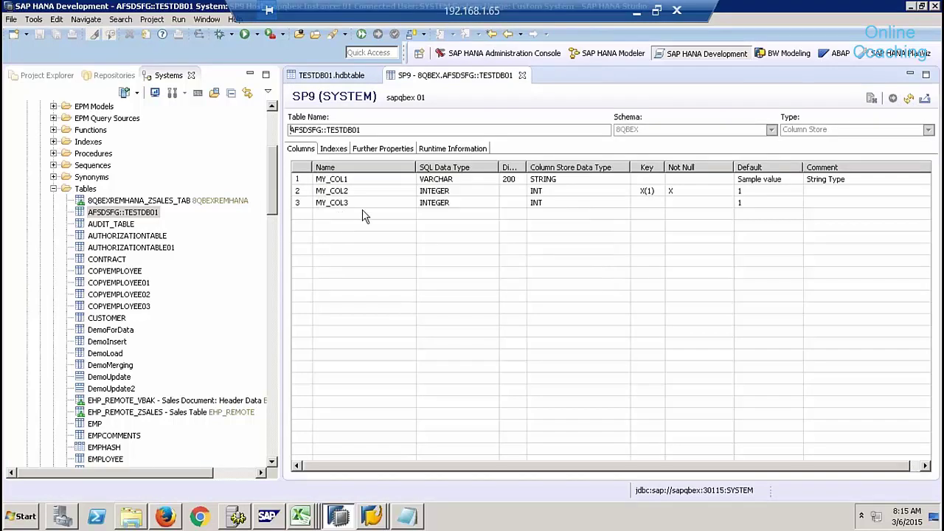
Step: Compare the TESTDB01.hdbtable code with the AFSDSFG::TESTDB01 table definition, examining the table name and columns
click(331, 77)
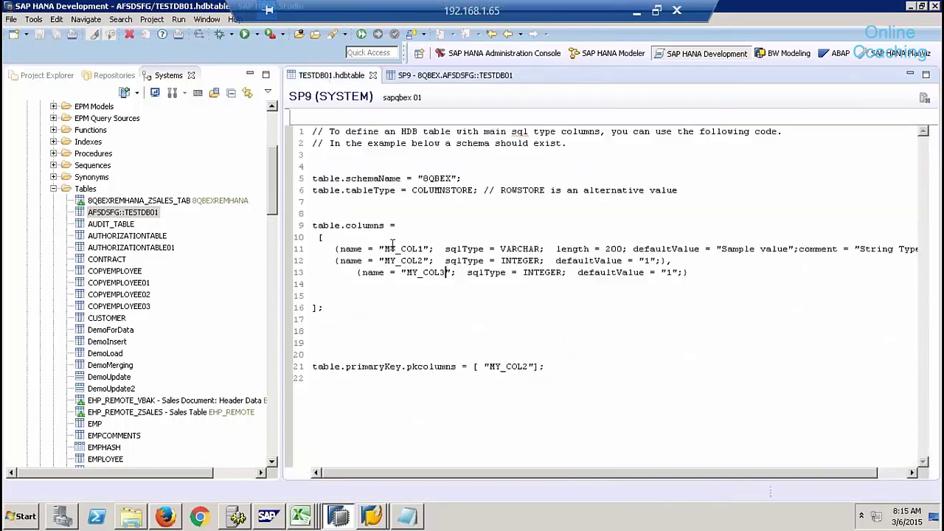
click(443, 77)
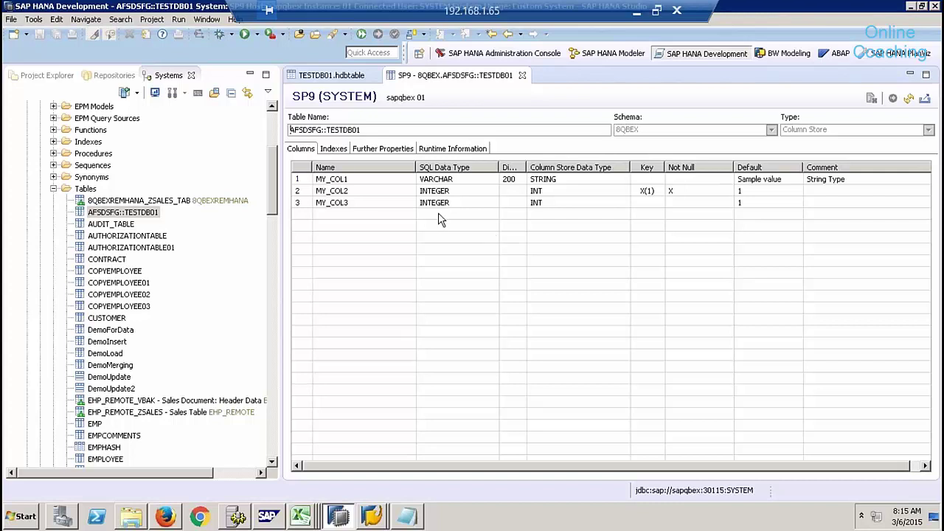
drag(363, 129, 258, 130)
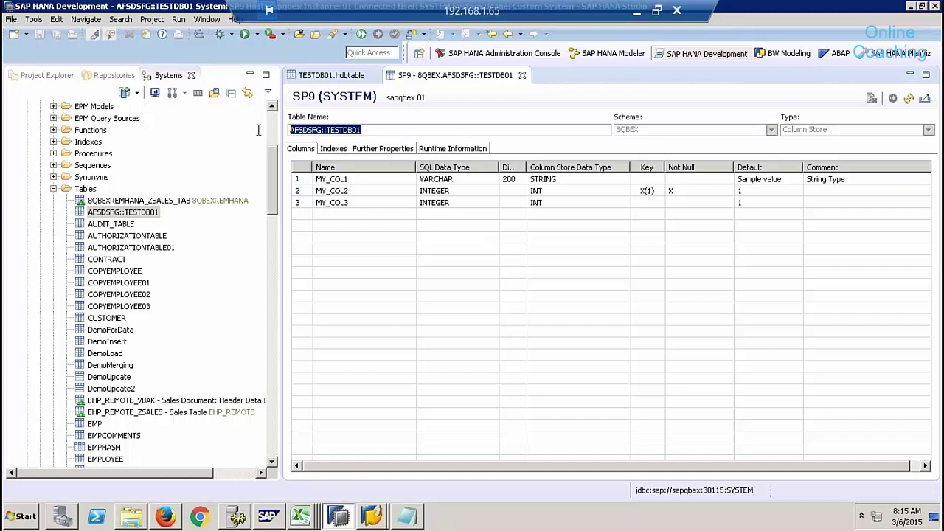
click(329, 77)
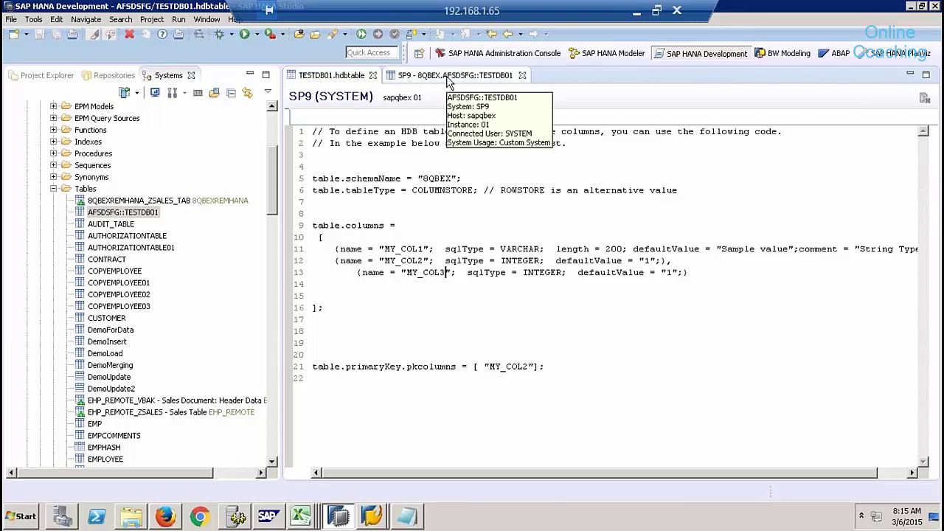
click(448, 81)
click(387, 130)
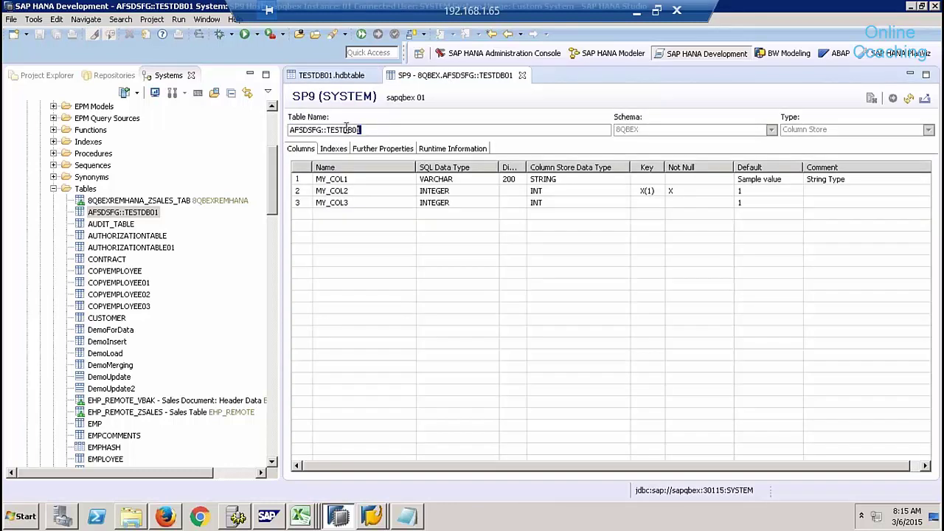
double_click(346, 129)
click(369, 75)
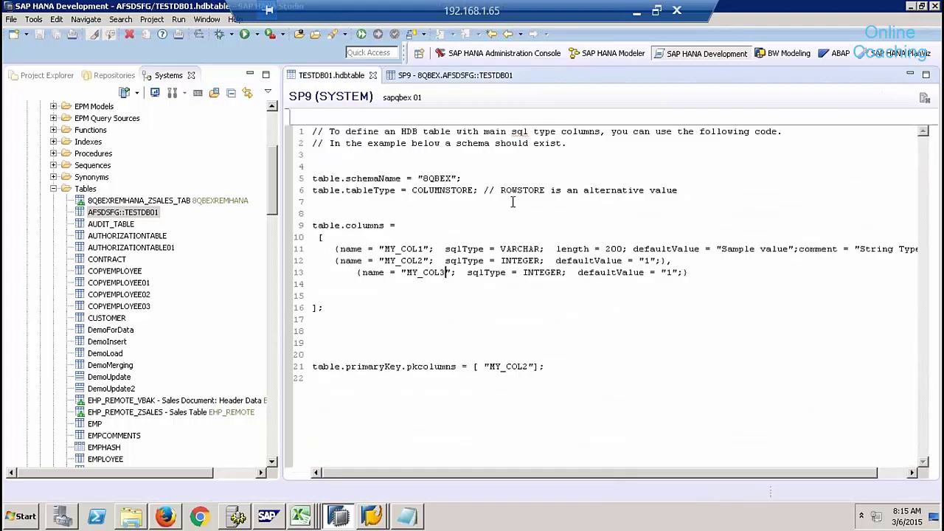
drag(312, 132, 313, 167)
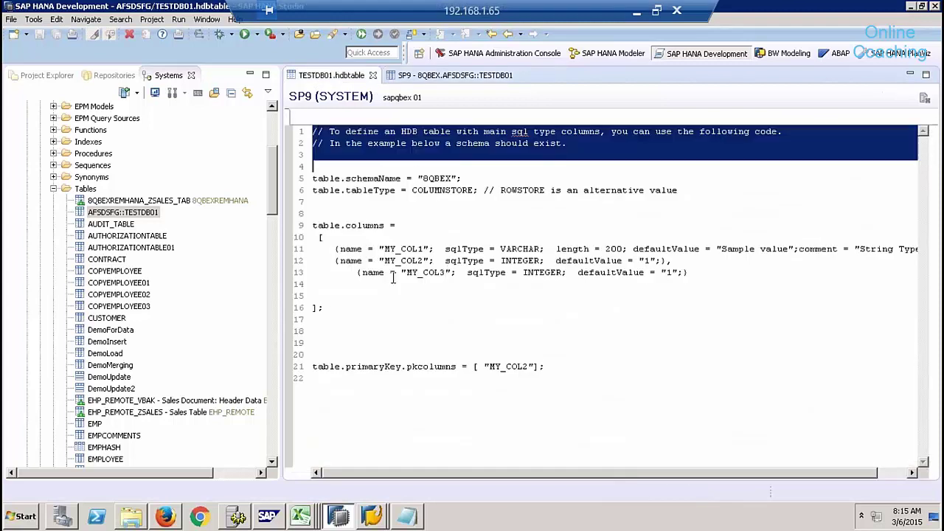
key(ctrl+a)
click(455, 75)
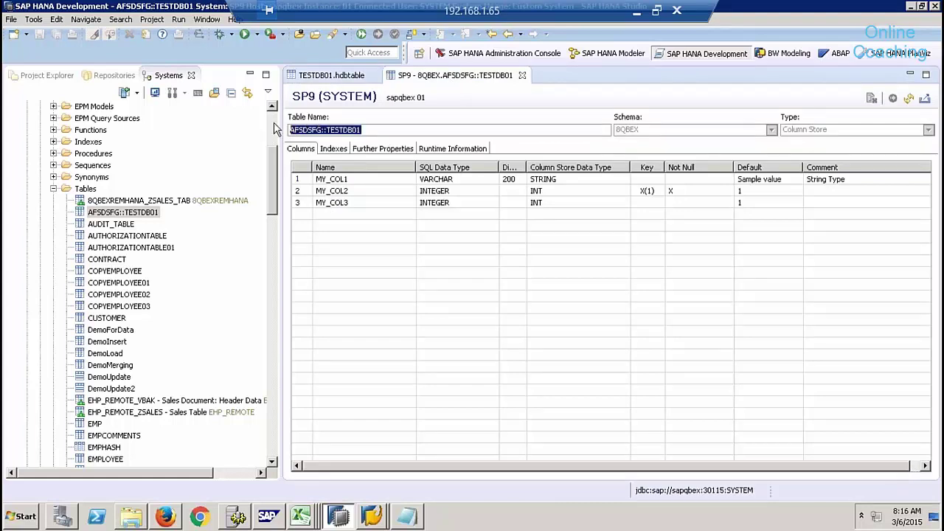
Step: Switch to the SAP HANA Modeler perspective and close the AFSDSFG::TESTDB01 definition and the TESTDB01.hdbtable file
click(329, 75)
click(434, 260)
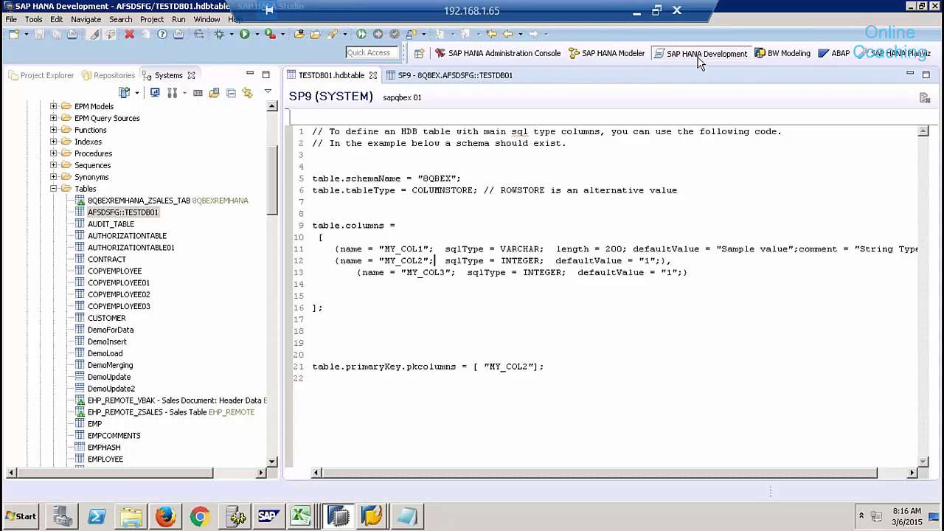
click(456, 76)
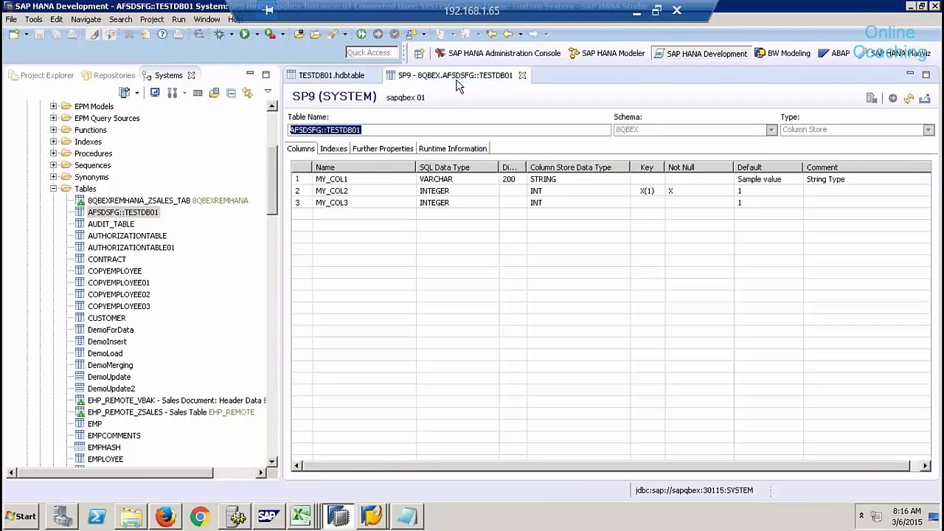
click(612, 53)
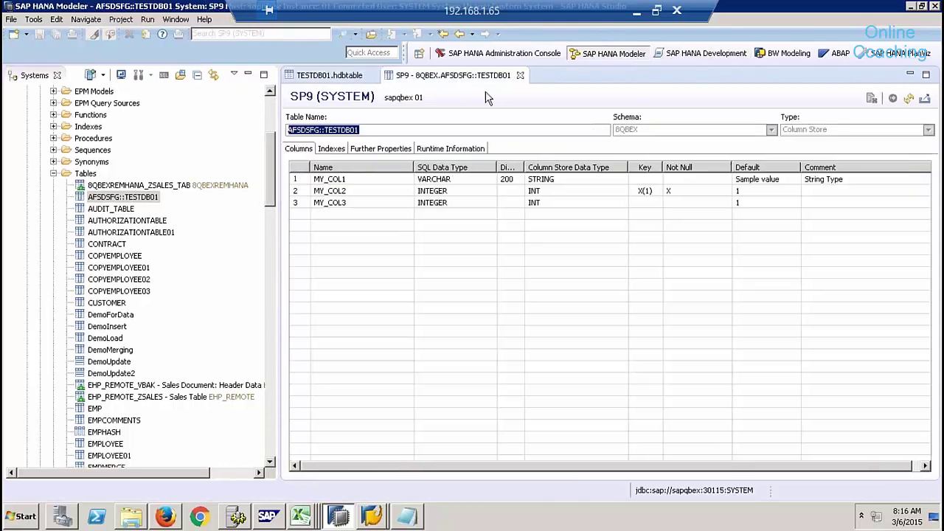
click(521, 75)
click(374, 75)
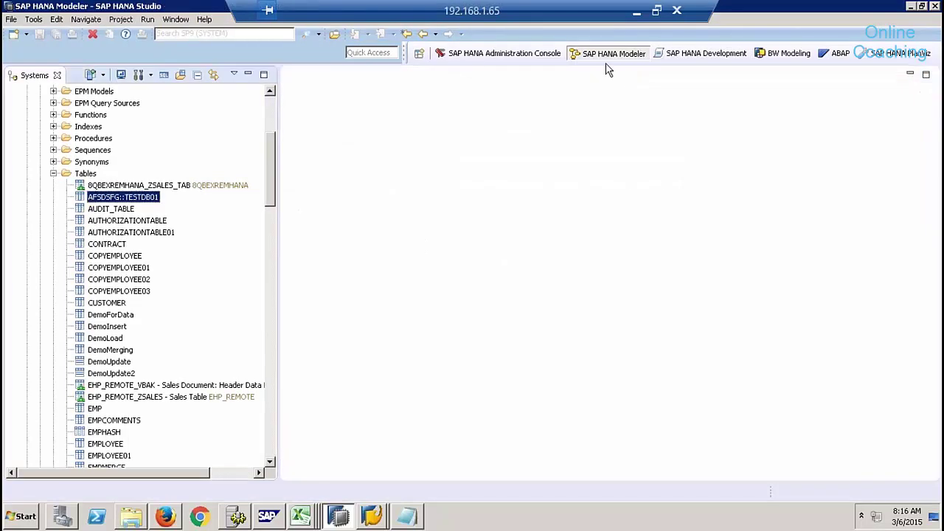
Step: Open the definition of the TESTDB table in the 8QBEX schema to review its columns
drag(270, 184, 270, 290)
click(104, 233)
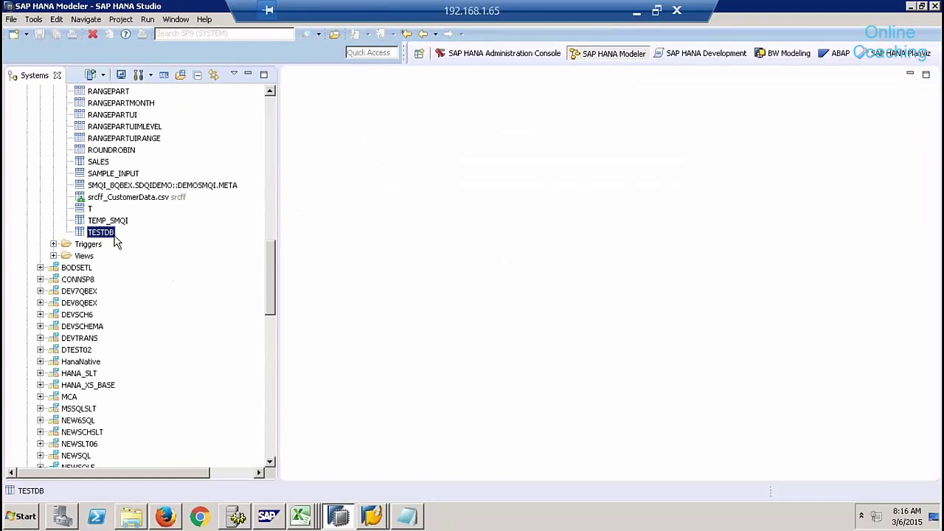
right_click(105, 235)
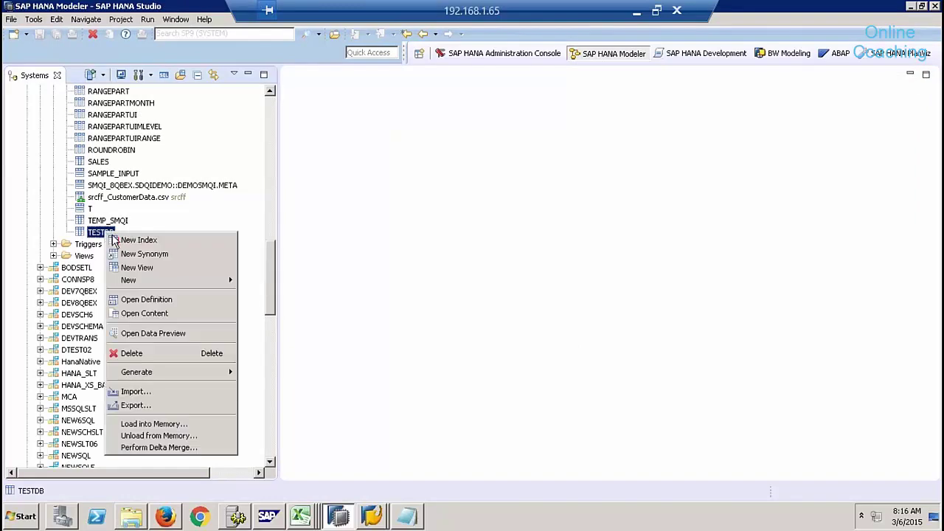
click(160, 302)
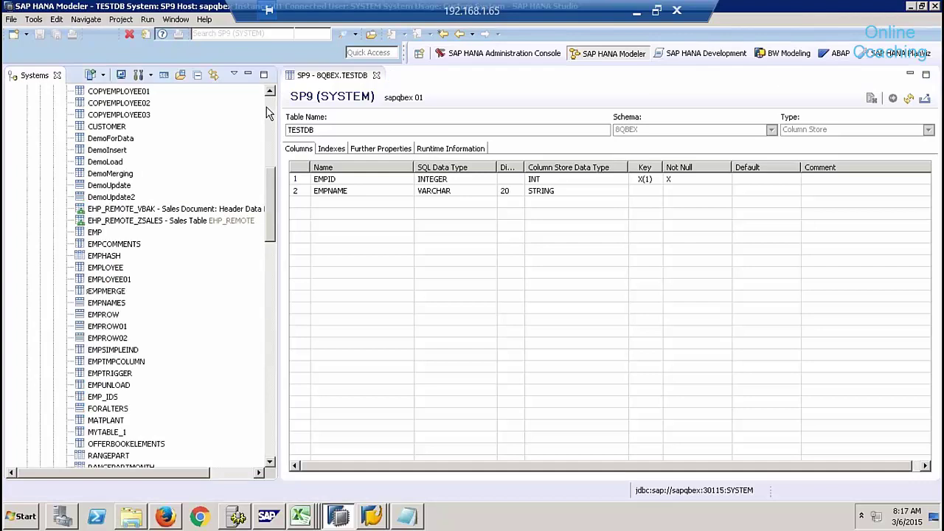
Step: Collapse the Catalog folder, select the Content folder, and close the TESTDB table definition
click(272, 111)
click(27, 114)
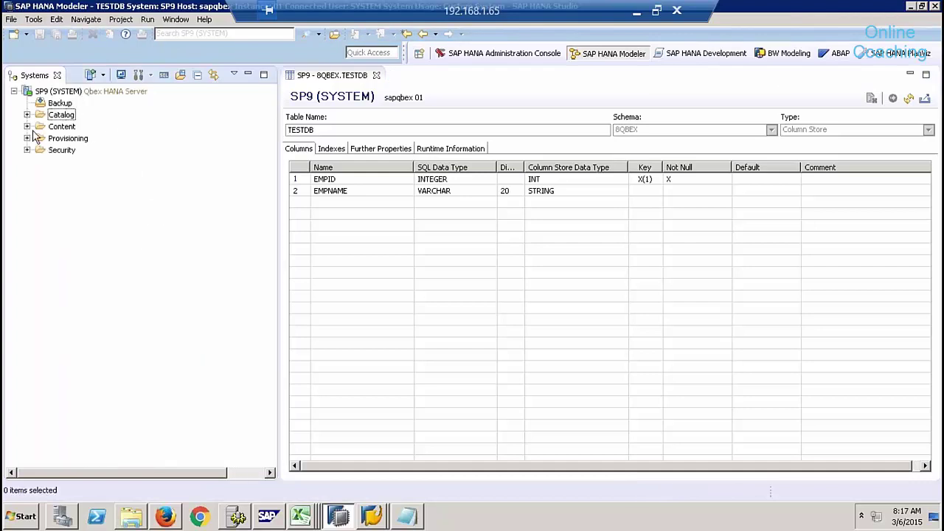
click(54, 128)
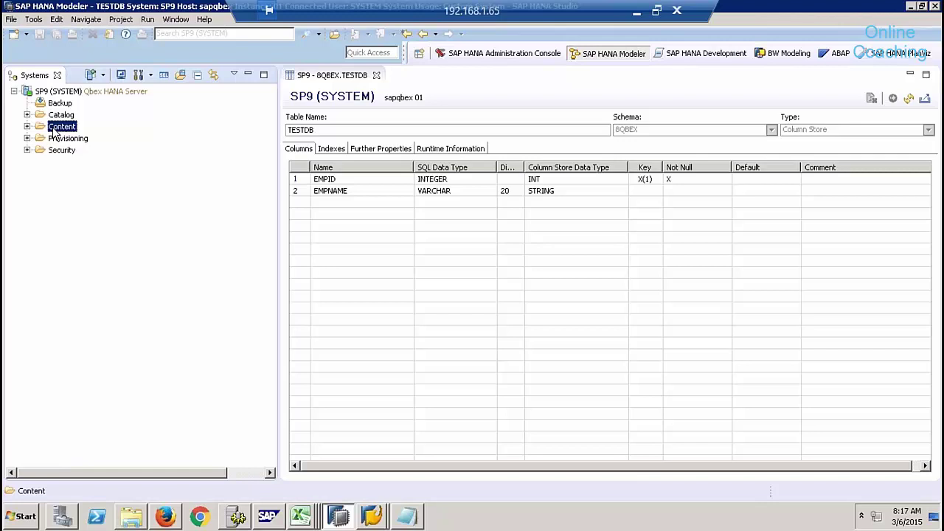
click(377, 76)
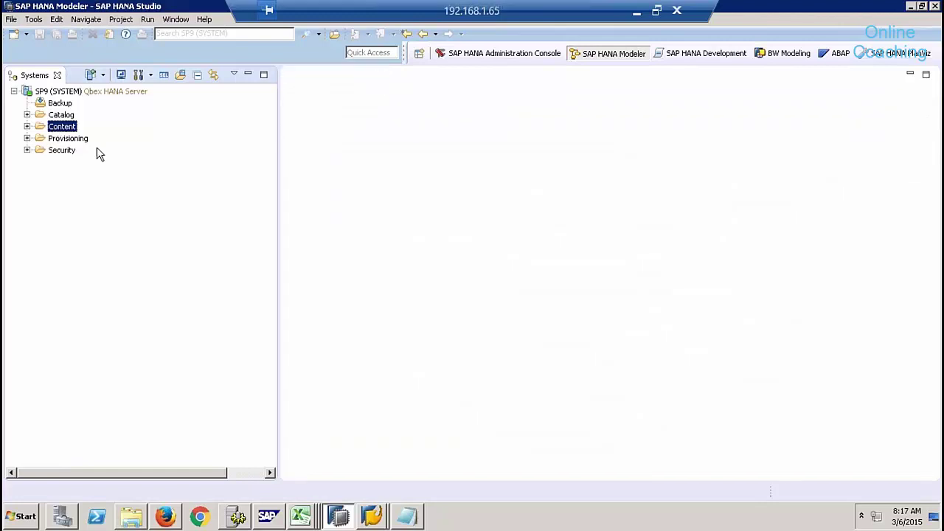
Step: Open the Add2Numbers procedure from the Procedures folder of the 8QBEX catalog schema to view its SQLScript
click(27, 116)
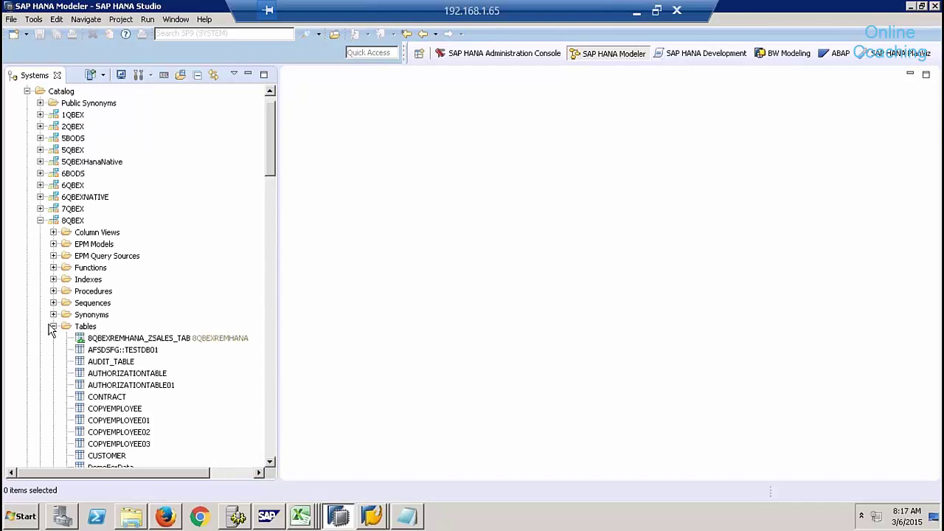
click(52, 327)
click(54, 291)
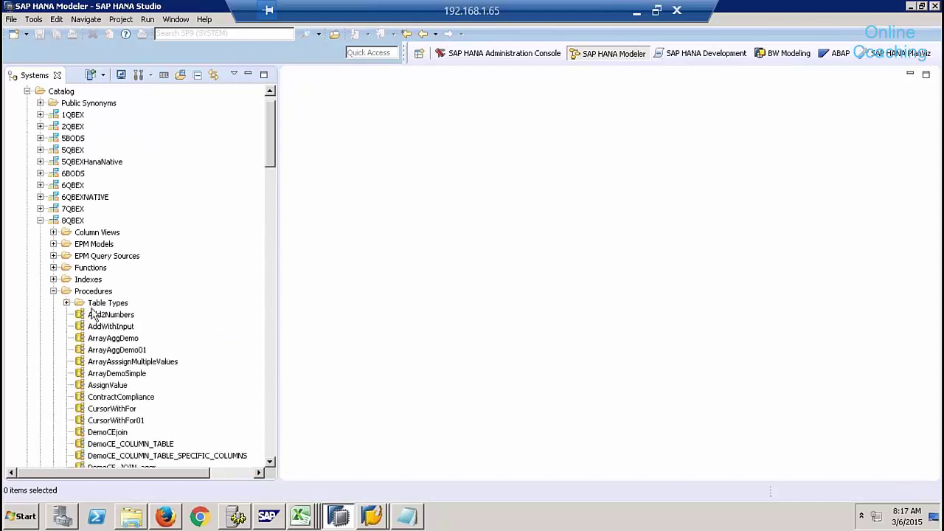
drag(270, 133, 266, 154)
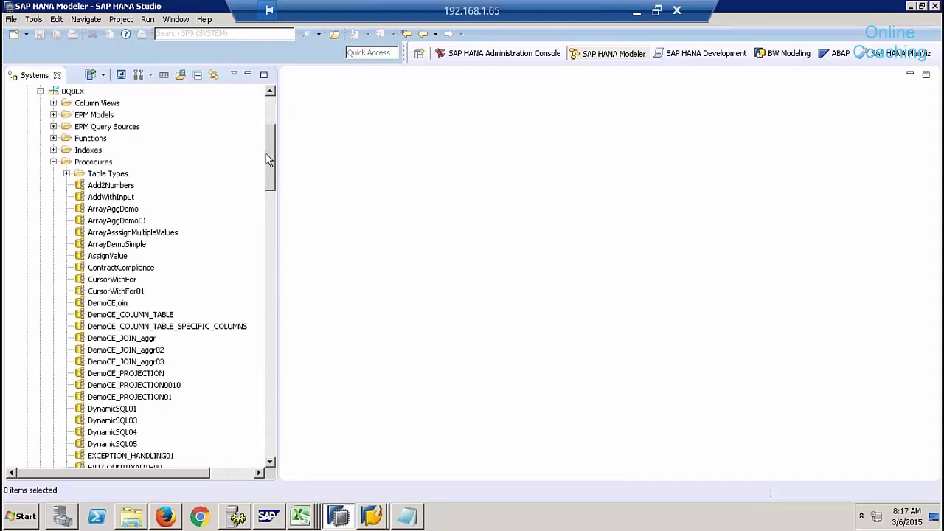
click(84, 161)
click(73, 91)
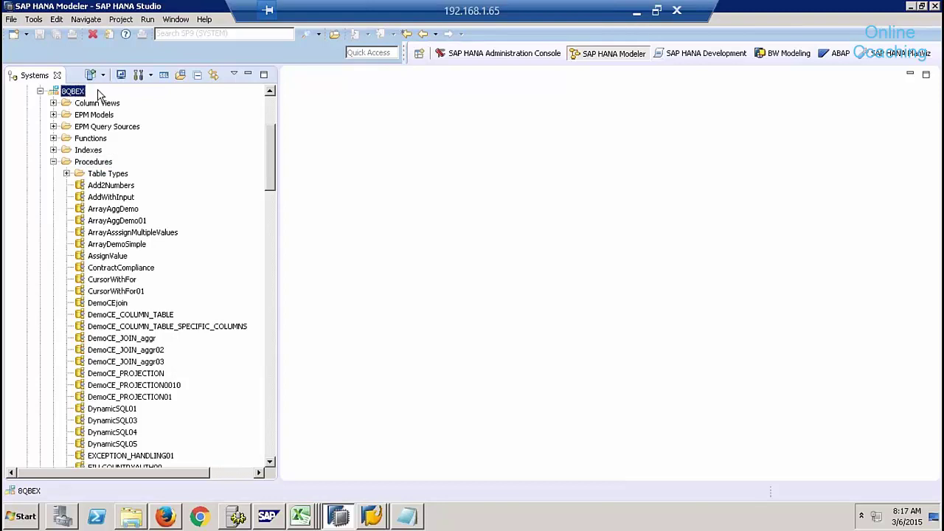
double_click(111, 187)
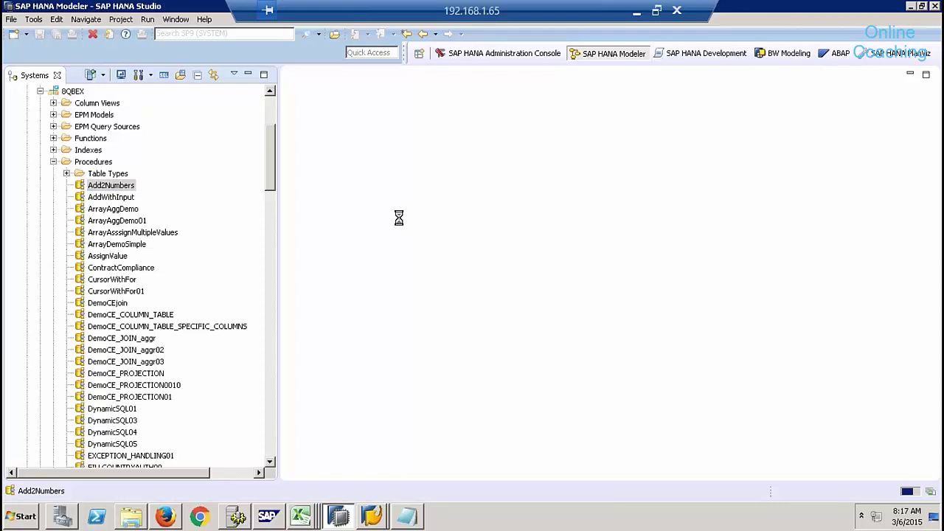
click(425, 183)
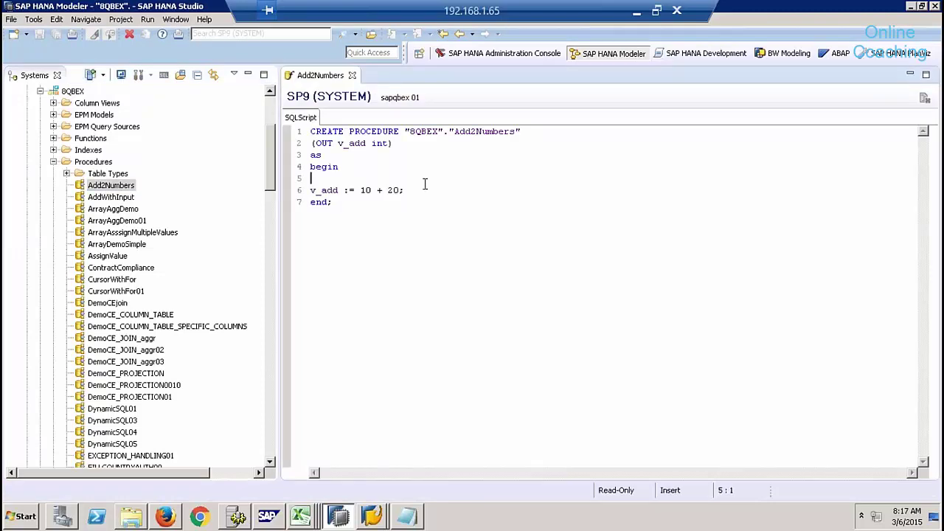
Step: Create a new SQL procedure in the 8QBEX content package, named "ZDFKDFLGK" and labelled "KJLKJZDFKDFLGK"
drag(273, 189, 279, 425)
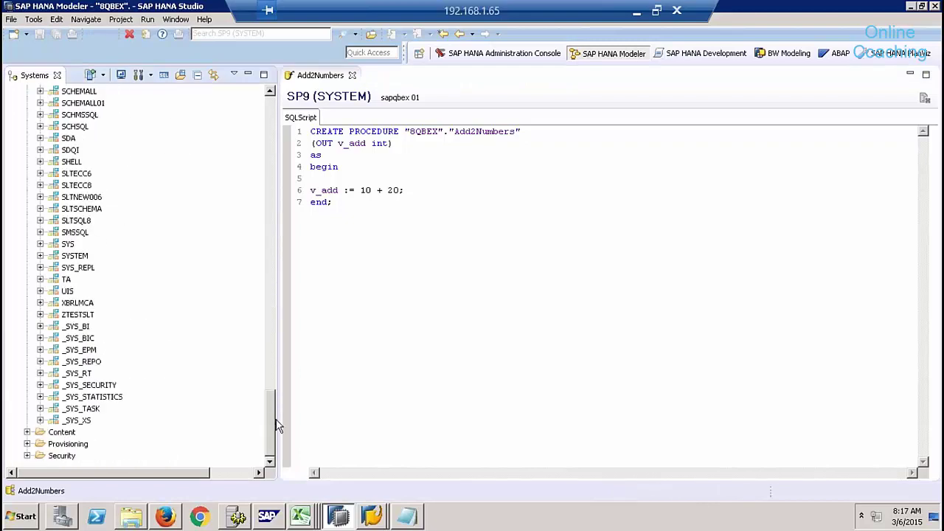
click(27, 432)
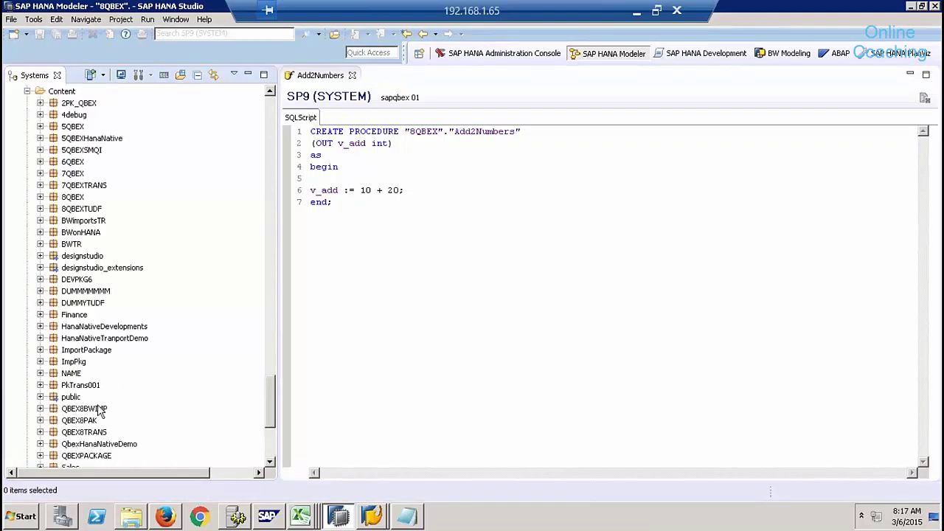
right_click(70, 199)
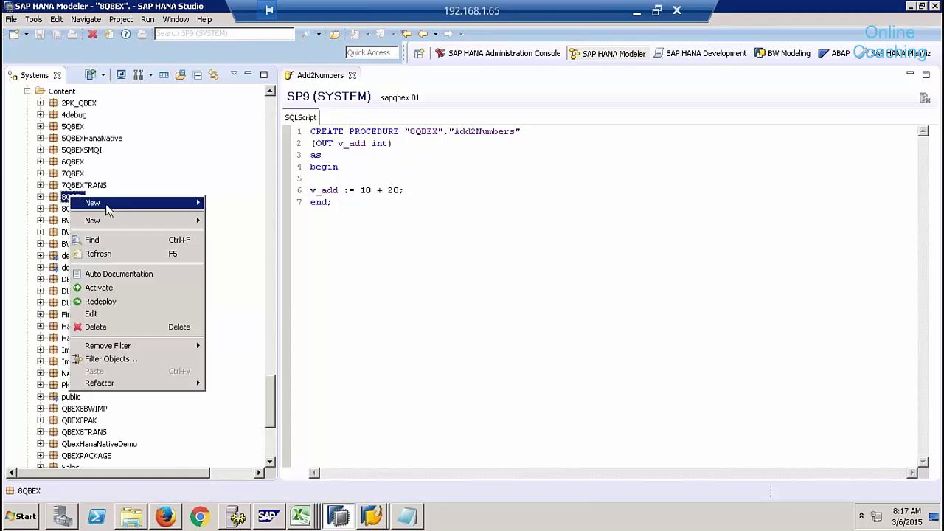
mouse_move(148, 220)
click(251, 291)
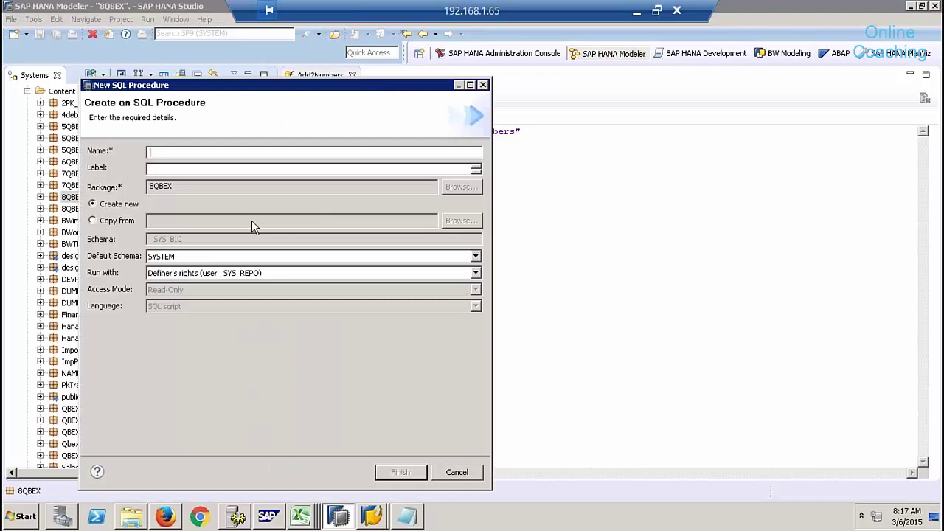
text(ZDFKDFLGK)
click(156, 169)
text(KJDFKDFLGK)
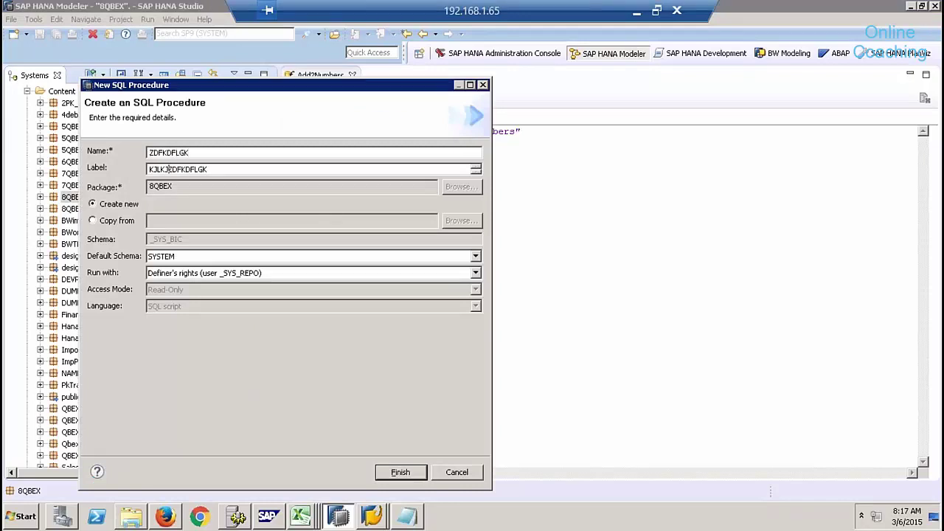
click(402, 476)
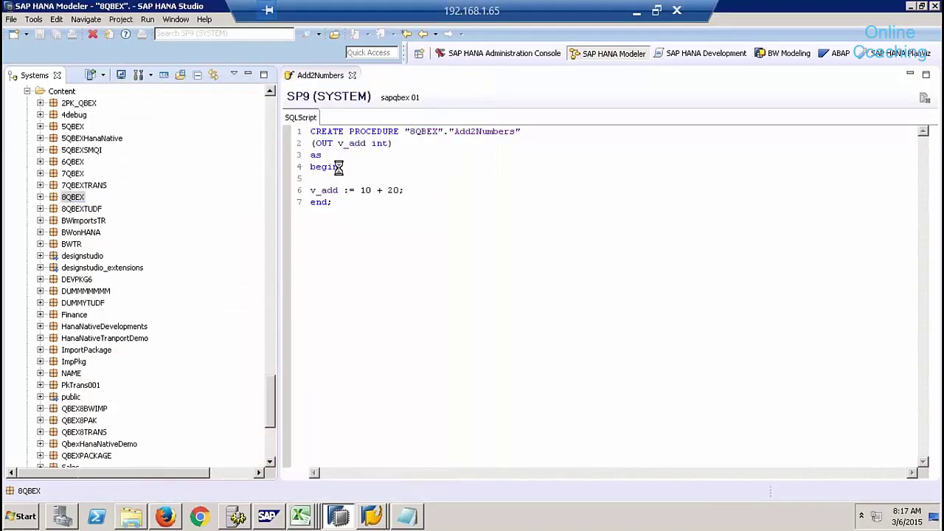
Step: Copy the line "v_add := 10 + 20;" from Add2Numbers into the BEGIN…END block of the ZDFKDFLGK procedure
click(320, 75)
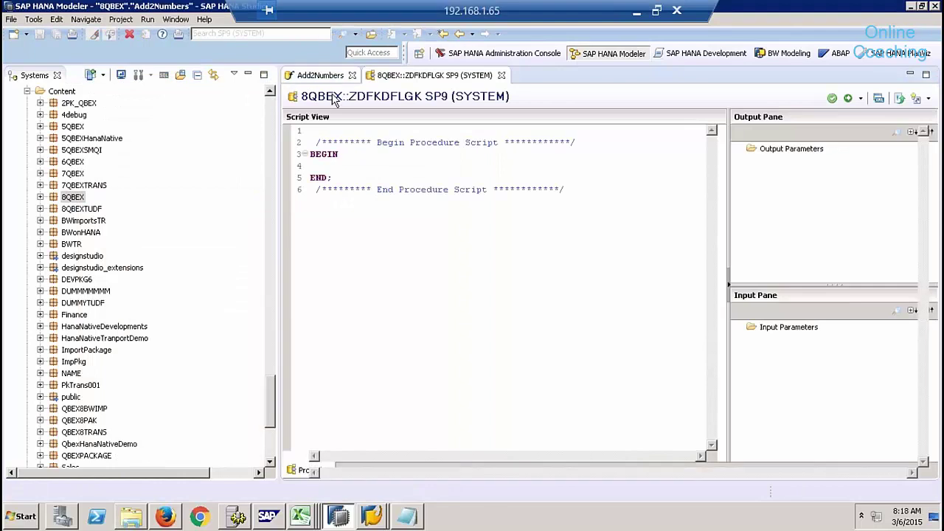
drag(417, 189, 298, 157)
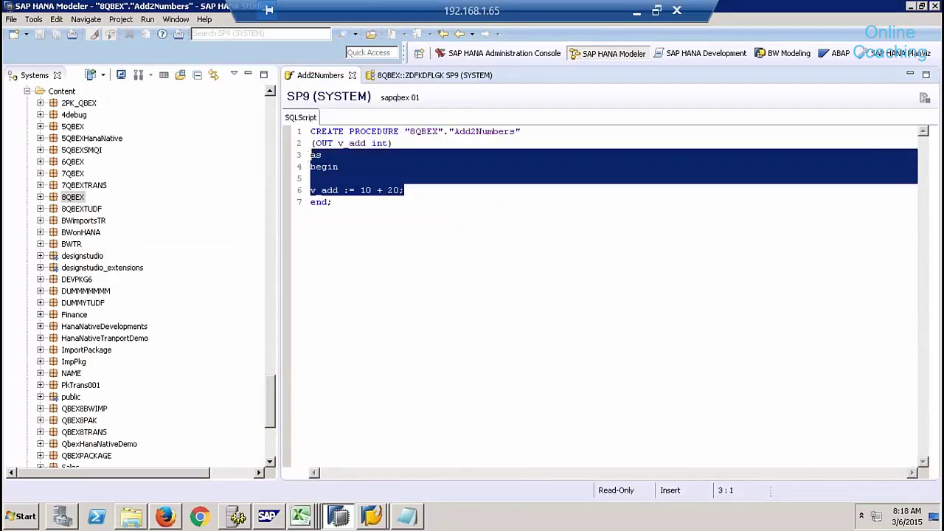
click(383, 161)
drag(415, 190, 296, 190)
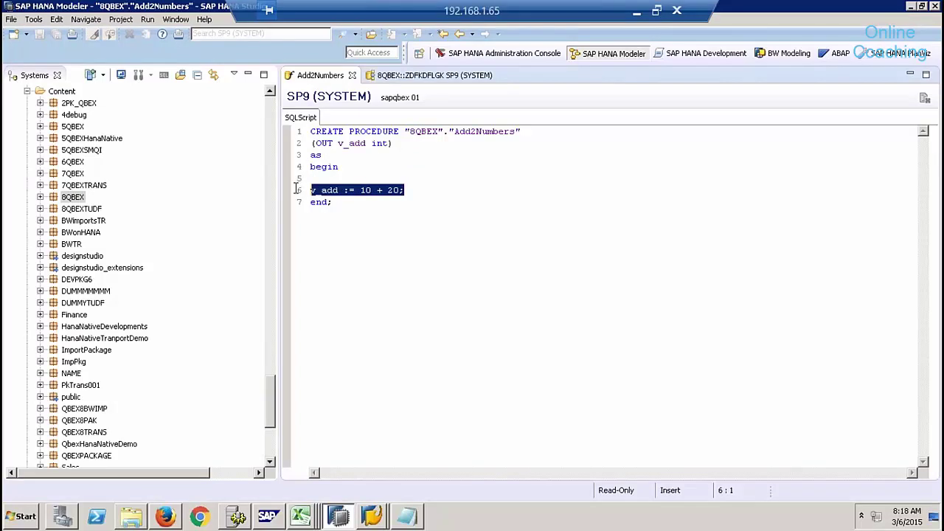
key(ctrl+c)
click(435, 75)
click(399, 165)
key(ctrl+v)
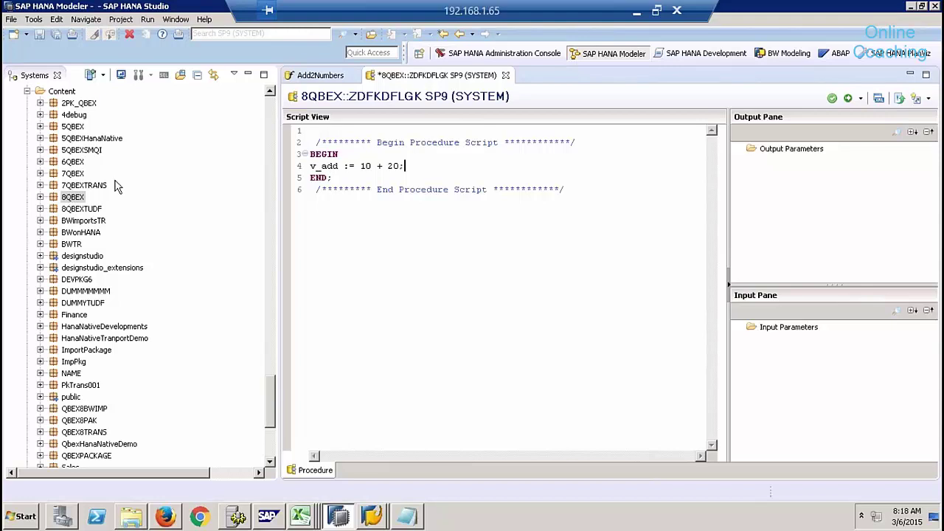
Step: Compare the Add2Numbers procedure code with the ZDFKDFLGK script, examining the procedure header, the body, and the assignment line
click(317, 75)
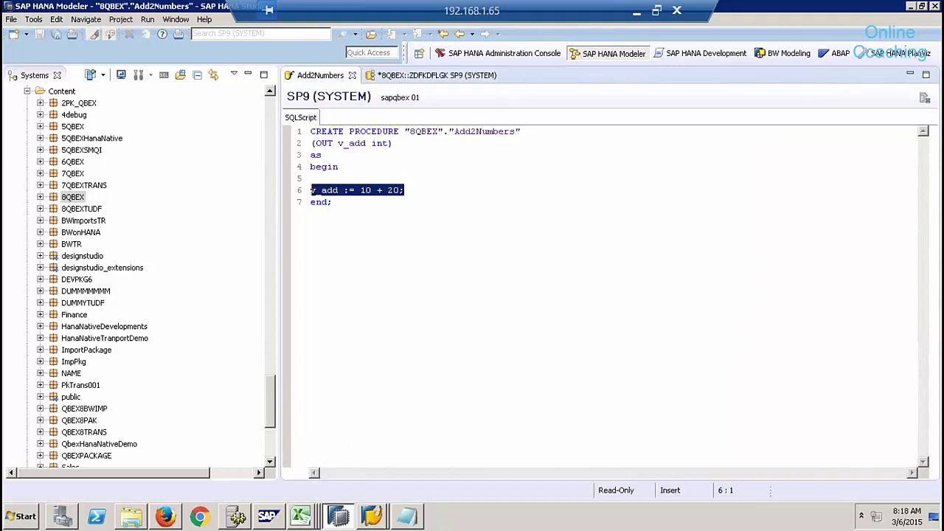
click(423, 190)
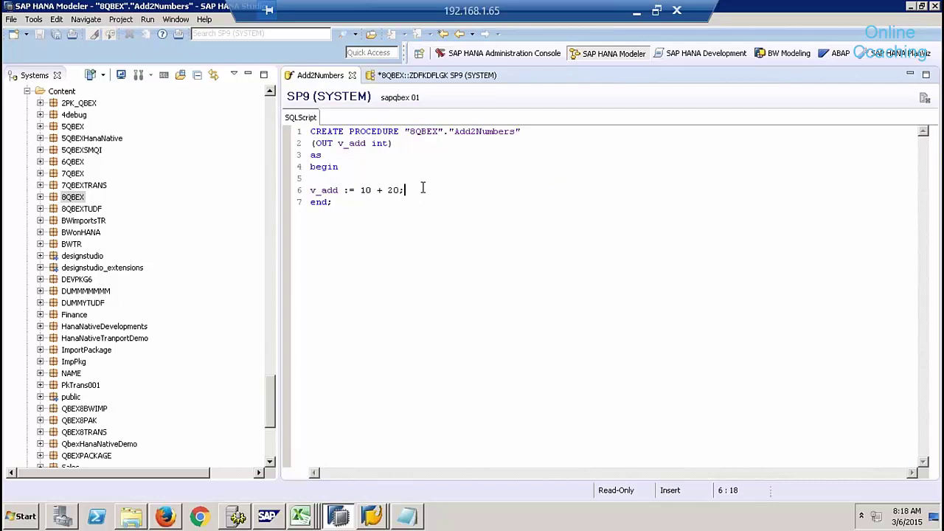
drag(354, 203, 307, 125)
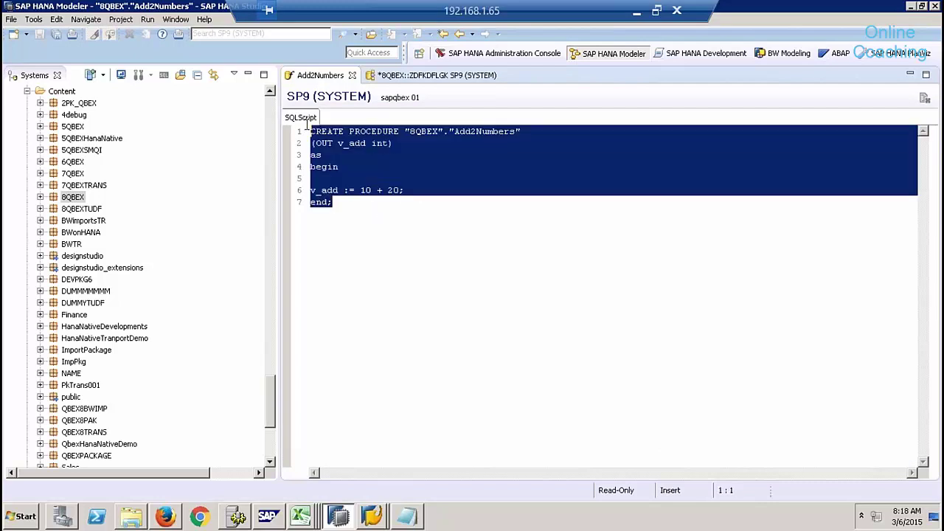
drag(344, 207, 322, 155)
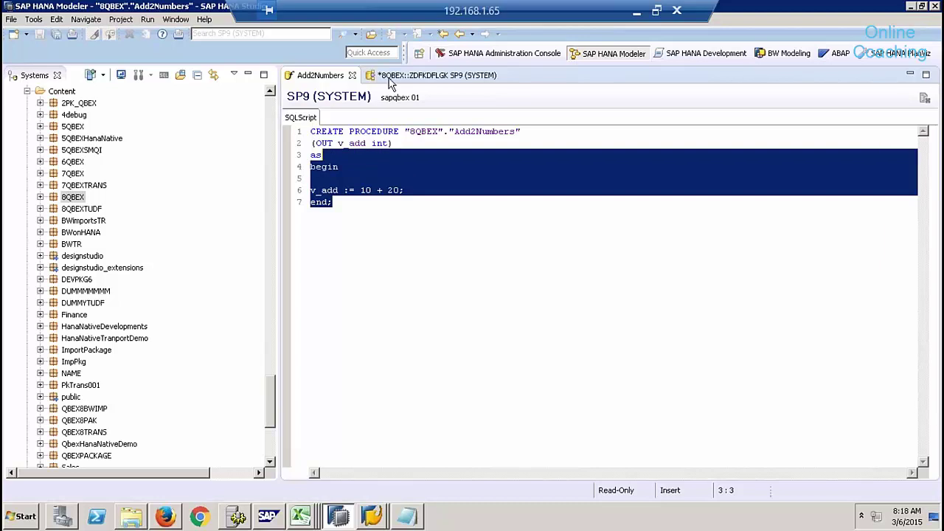
click(391, 77)
drag(426, 165, 297, 163)
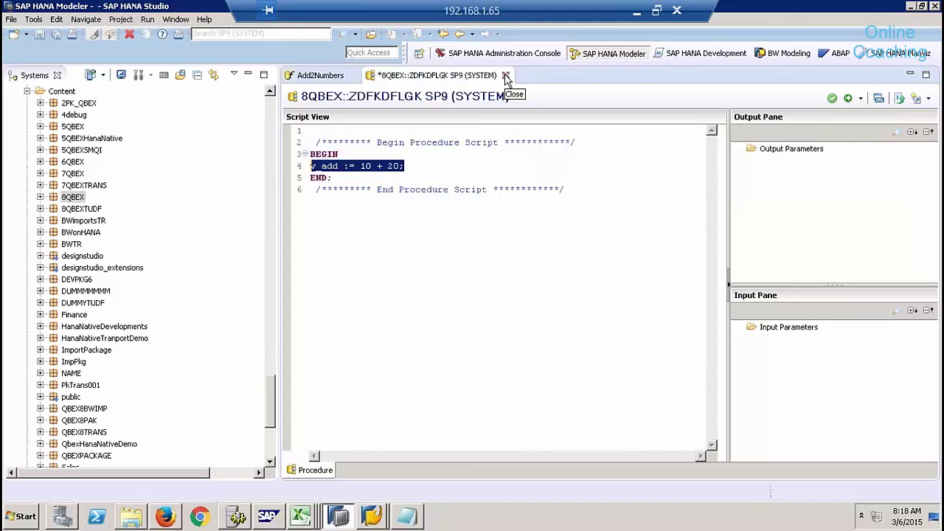
click(428, 168)
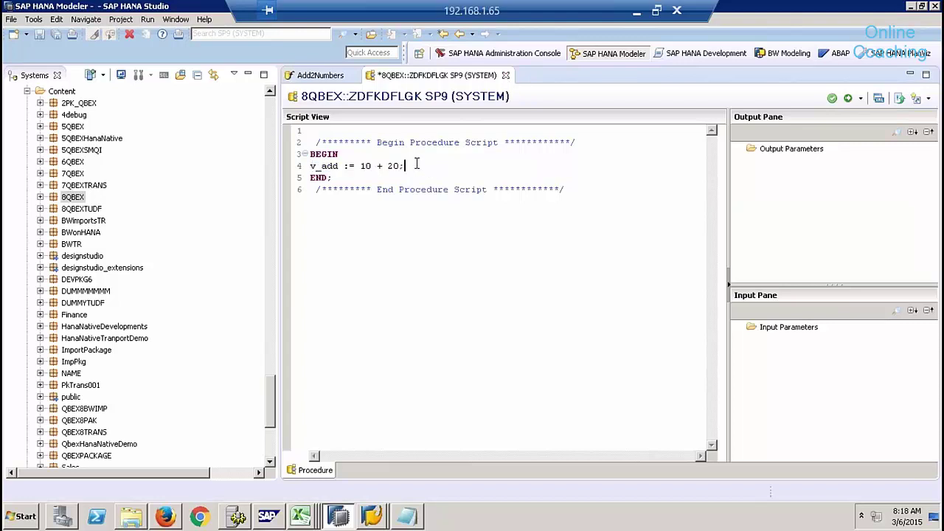
drag(417, 164, 300, 163)
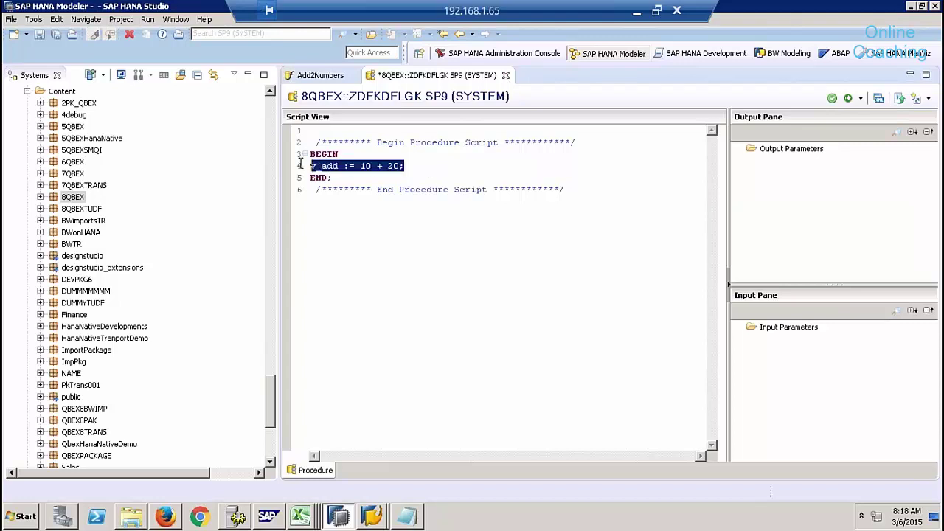